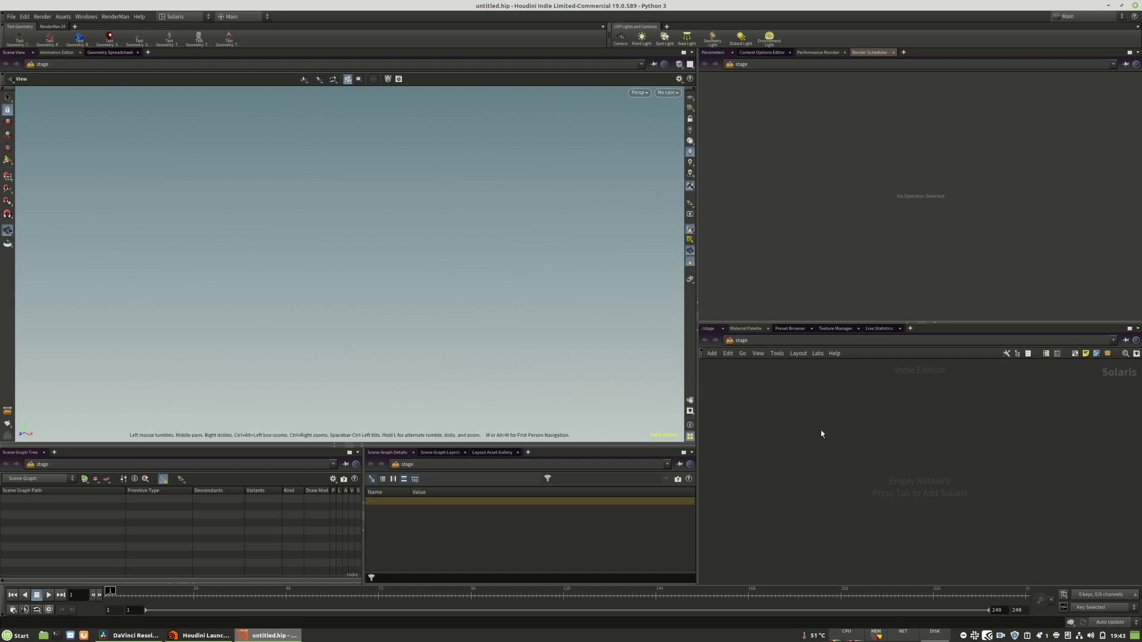
Step: Add a SOP Create node to the empty stage network
{"action": "key", "text": "Tab"}
{"action": "mouse_move", "coordinate": [833, 430]}
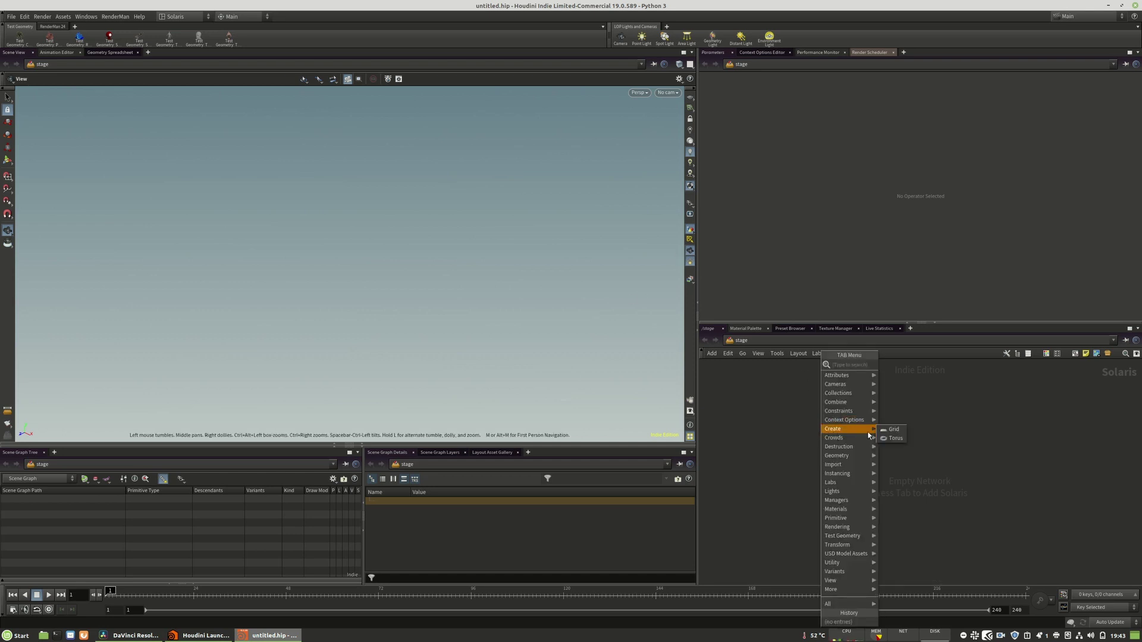
{"action": "left_click", "coordinate": [790, 434]}
{"action": "key", "text": "Tab"}
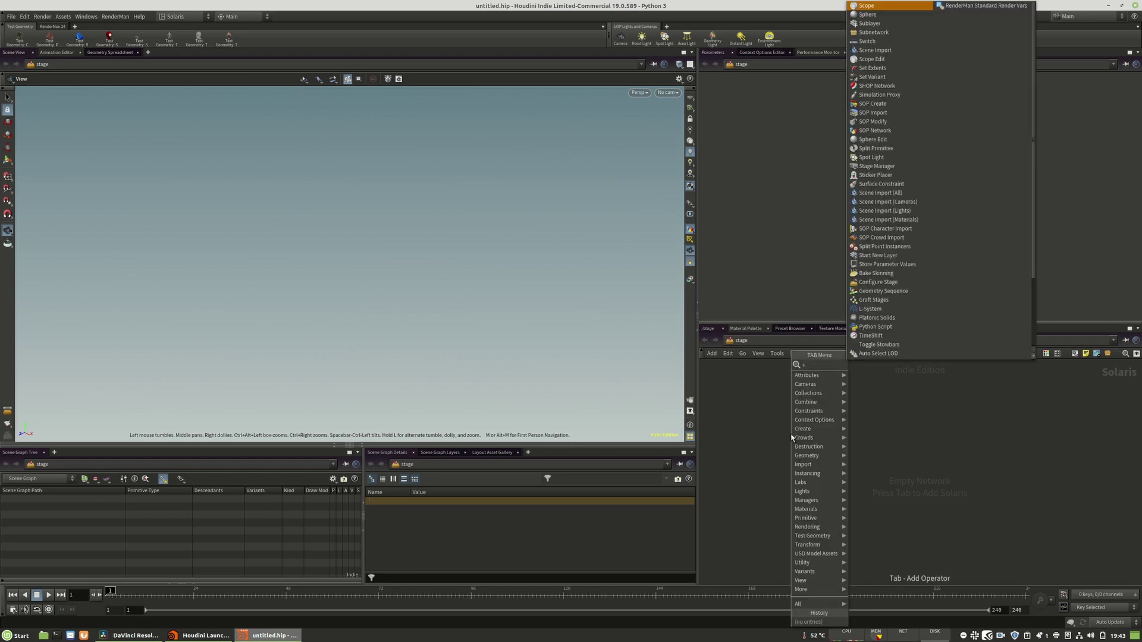
{"action": "type", "text": "sop"}
{"action": "key", "text": "Return"}
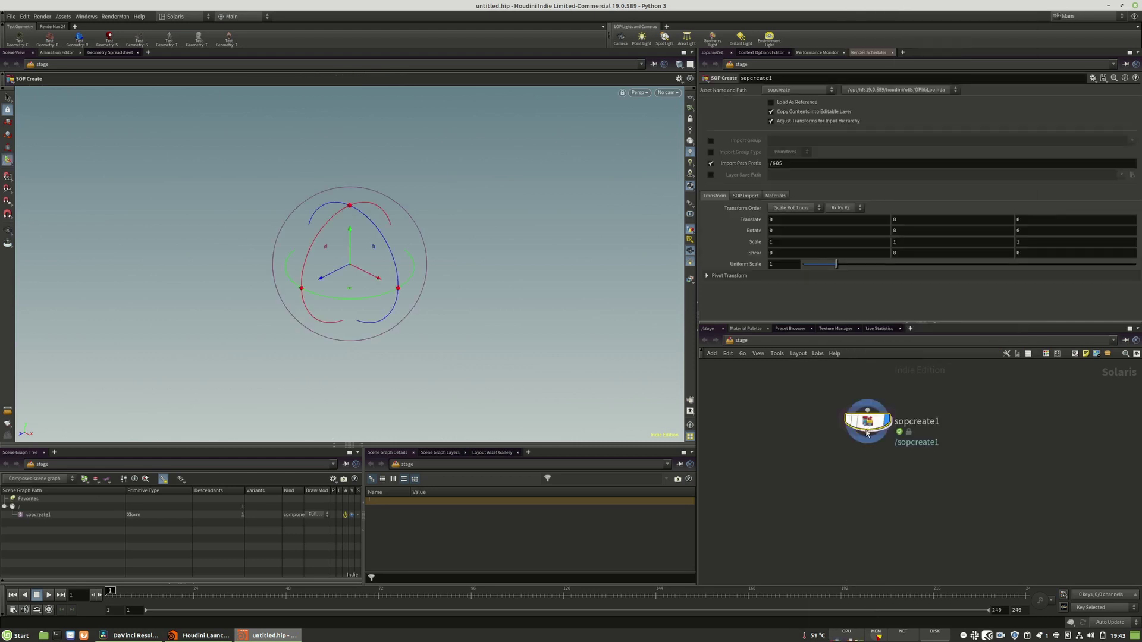
{"action": "left_click", "coordinate": [885, 443]}
{"action": "left_click_drag", "start_coordinate": [884, 443], "coordinate": [899, 444]}
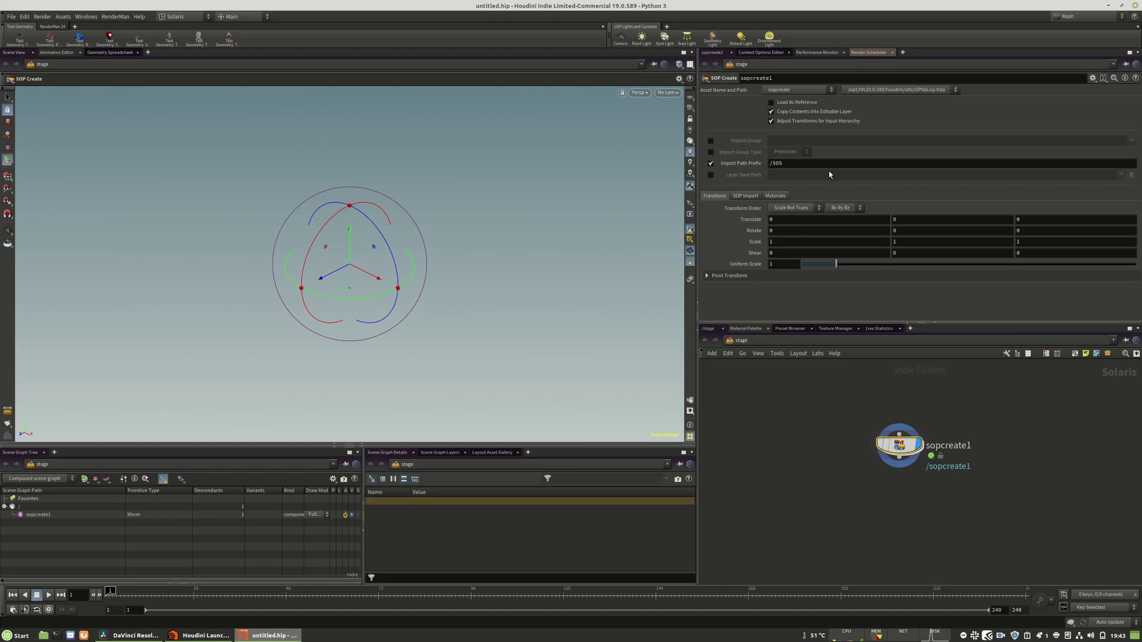
Step: Examine the Import Path Prefix of the SOP Create node
{"action": "mouse_move", "coordinate": [795, 163]}
{"action": "left_mouse_down"}
{"action": "mouse_move", "coordinate": [770, 163]}
{"action": "mouse_move", "coordinate": [784, 163]}
{"action": "left_mouse_up"}
{"action": "left_click", "coordinate": [773, 167]}
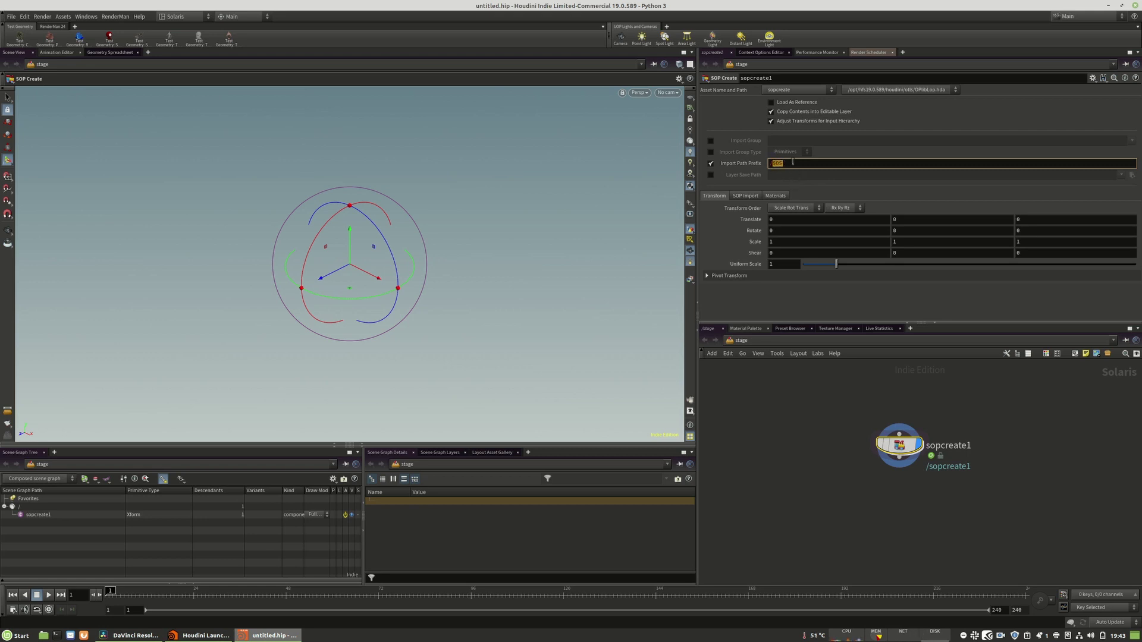
{"action": "left_click", "coordinate": [795, 164]}
{"action": "double_click", "coordinate": [797, 166]}
{"action": "left_click_drag", "start_coordinate": [904, 463], "coordinate": [894, 409]}
{"action": "left_click_drag", "start_coordinate": [796, 165], "coordinate": [768, 164]}
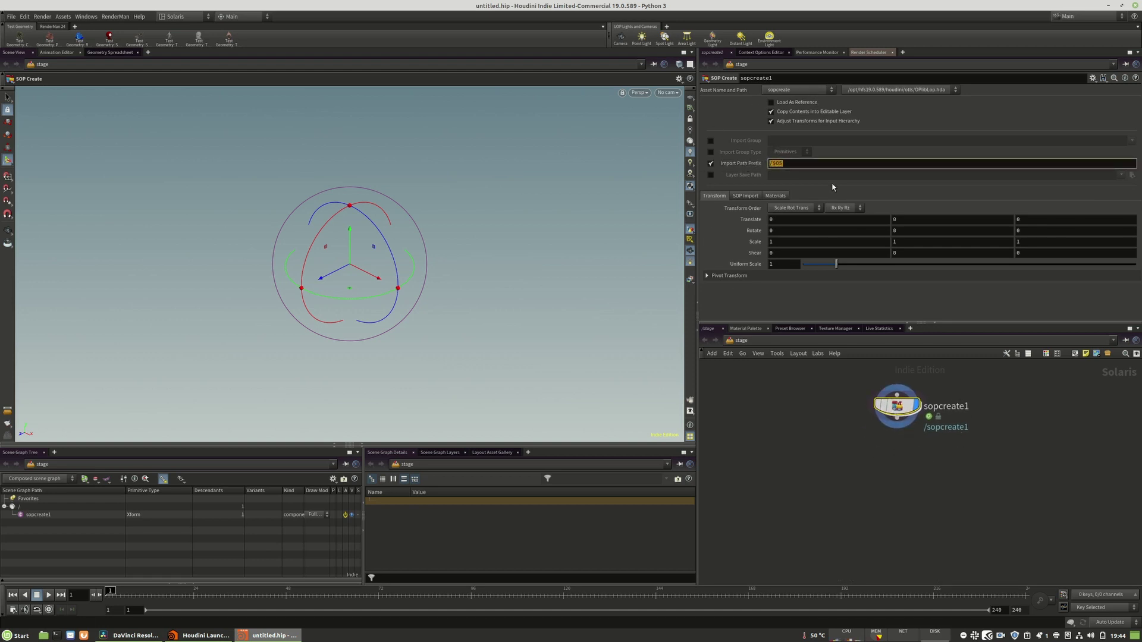
{"action": "left_click", "coordinate": [786, 165]}
Step: Add a Box node inside the SOP Create node's geometry network and return to the stage level
{"action": "left_click_drag", "start_coordinate": [900, 410], "coordinate": [773, 420]}
{"action": "double_click", "coordinate": [773, 419]}
{"action": "key", "text": "Tab"}
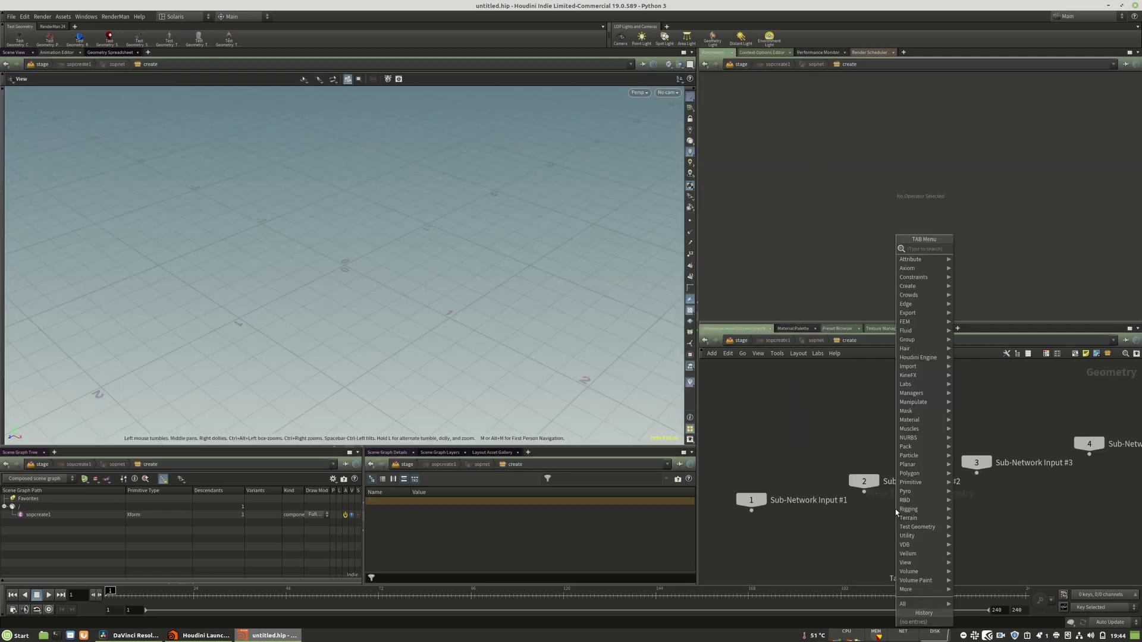
{"action": "type", "text": "box"}
{"action": "key", "text": "Return"}
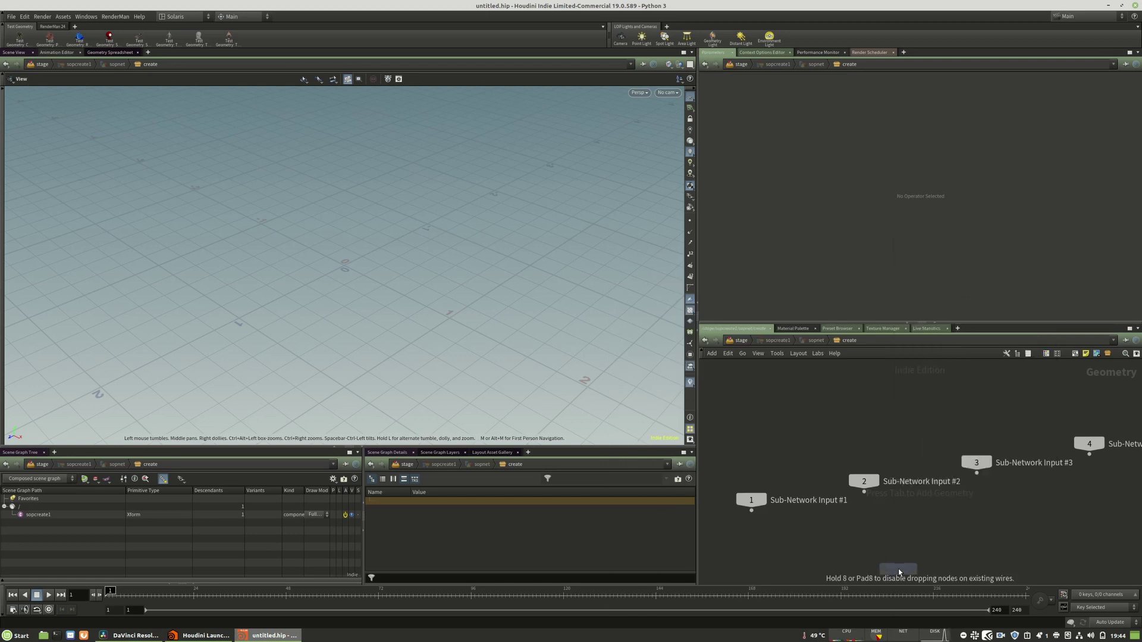
{"action": "left_click", "coordinate": [892, 538]}
{"action": "middle_click_drag", "start_coordinate": [932, 544], "coordinate": [879, 462]}
{"action": "left_click_drag", "start_coordinate": [835, 453], "coordinate": [853, 494]}
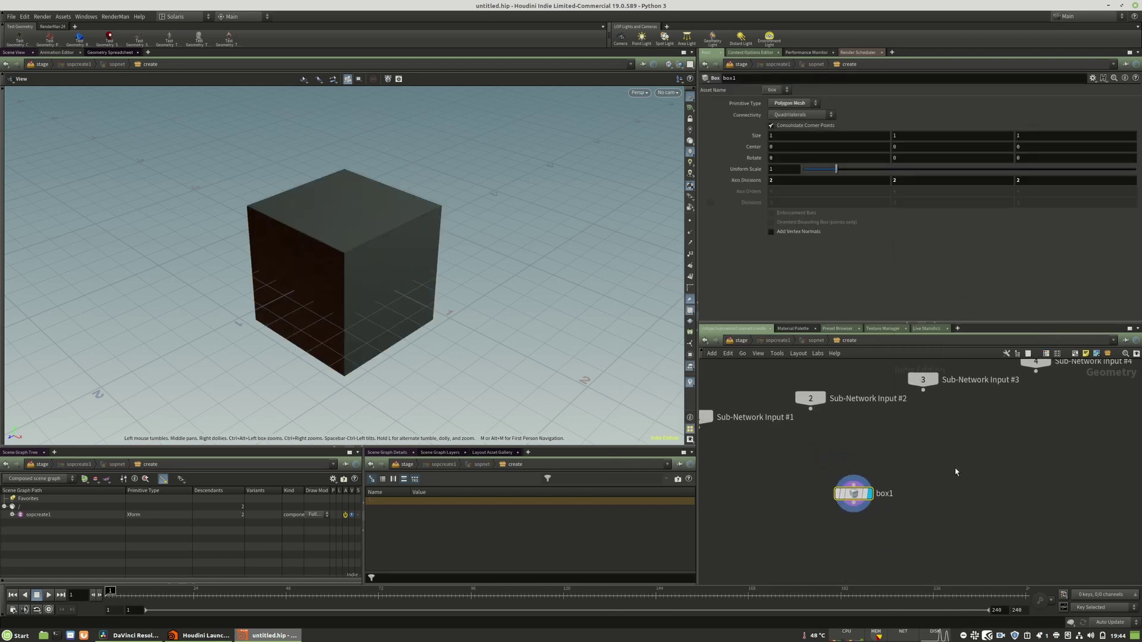
{"action": "left_click", "coordinate": [954, 467]}
{"action": "key", "text": "u"}
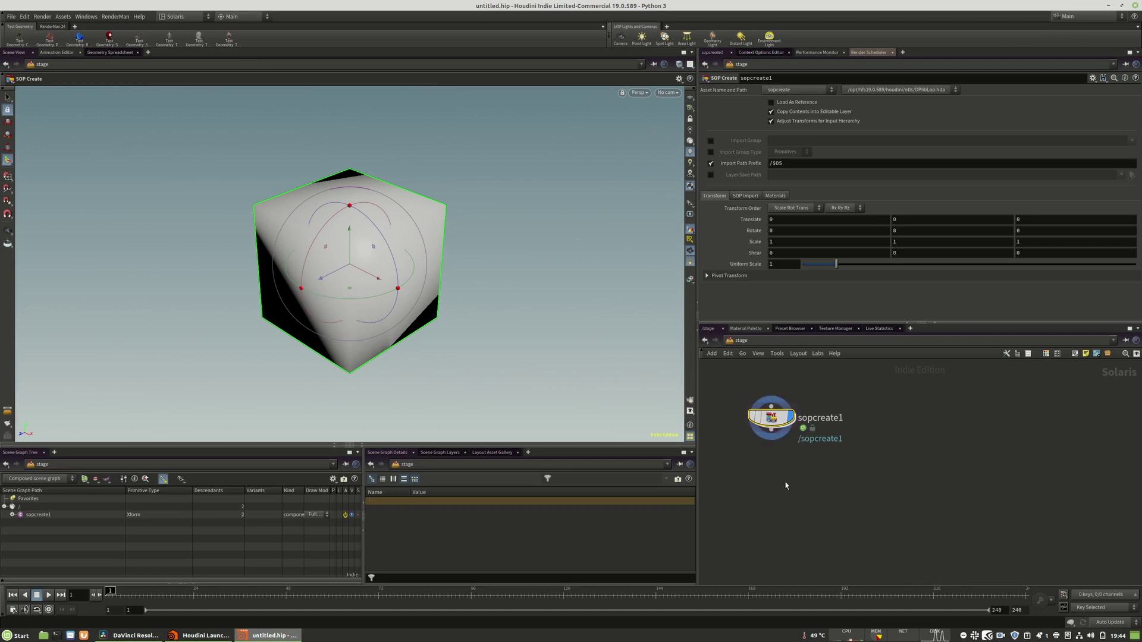
Step: Duplicate the SOP Create node and replace the box inside the copy with a Sphere node
{"action": "left_click_drag", "start_coordinate": [771, 424], "coordinate": [942, 424], "text": "alt"}
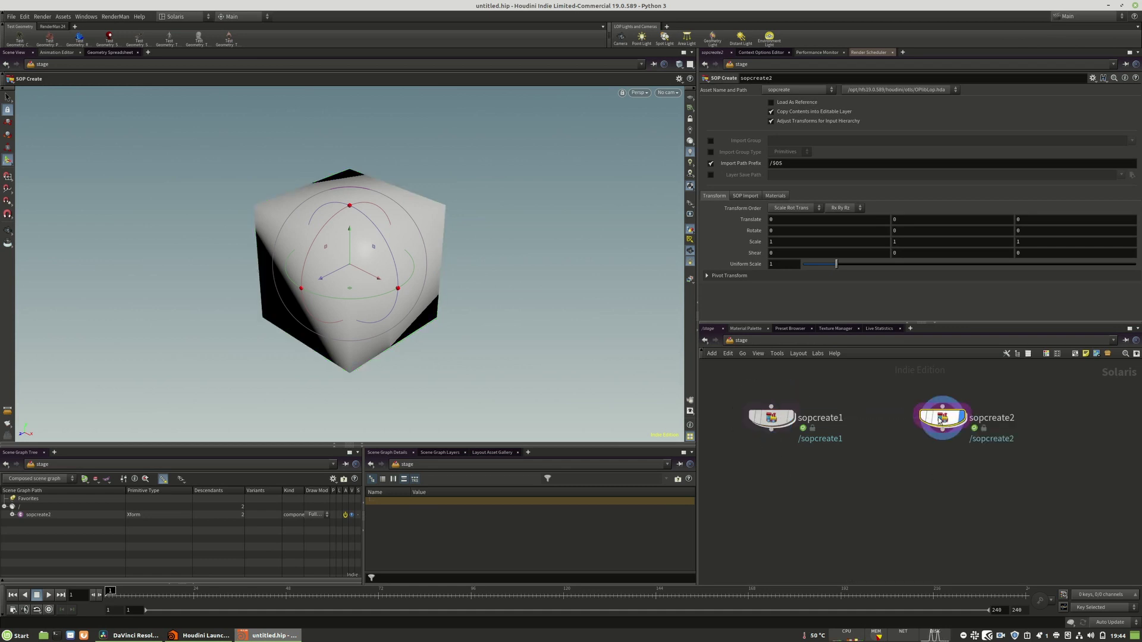
{"action": "double_click", "coordinate": [943, 425]}
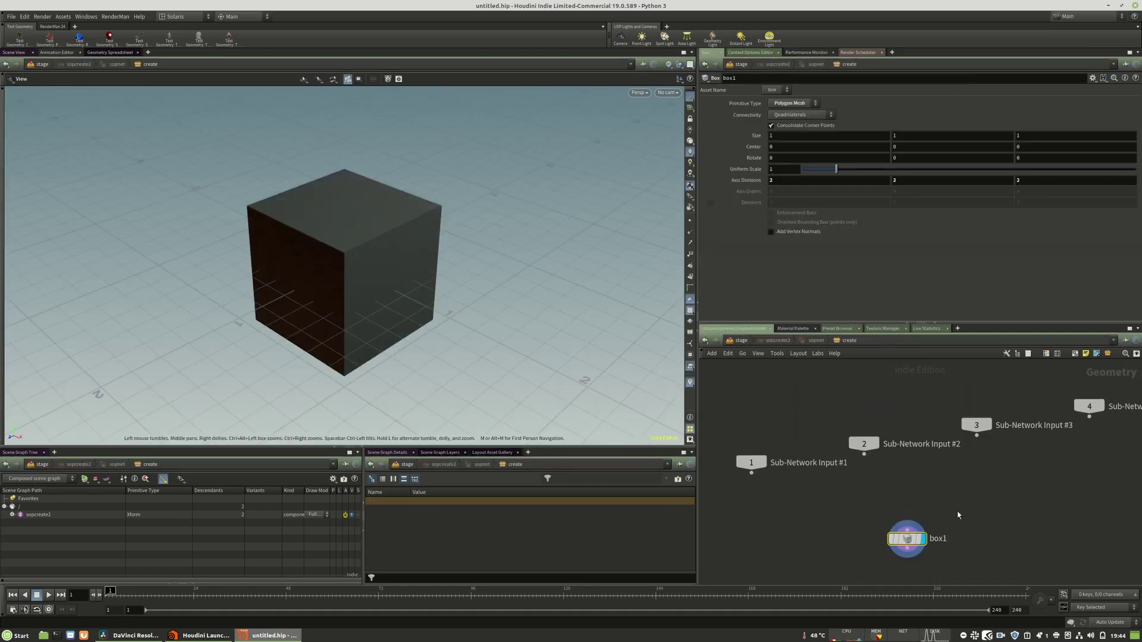
{"action": "key", "text": "Delete"}
{"action": "key", "text": "Tab"}
{"action": "type", "text": "sph"}
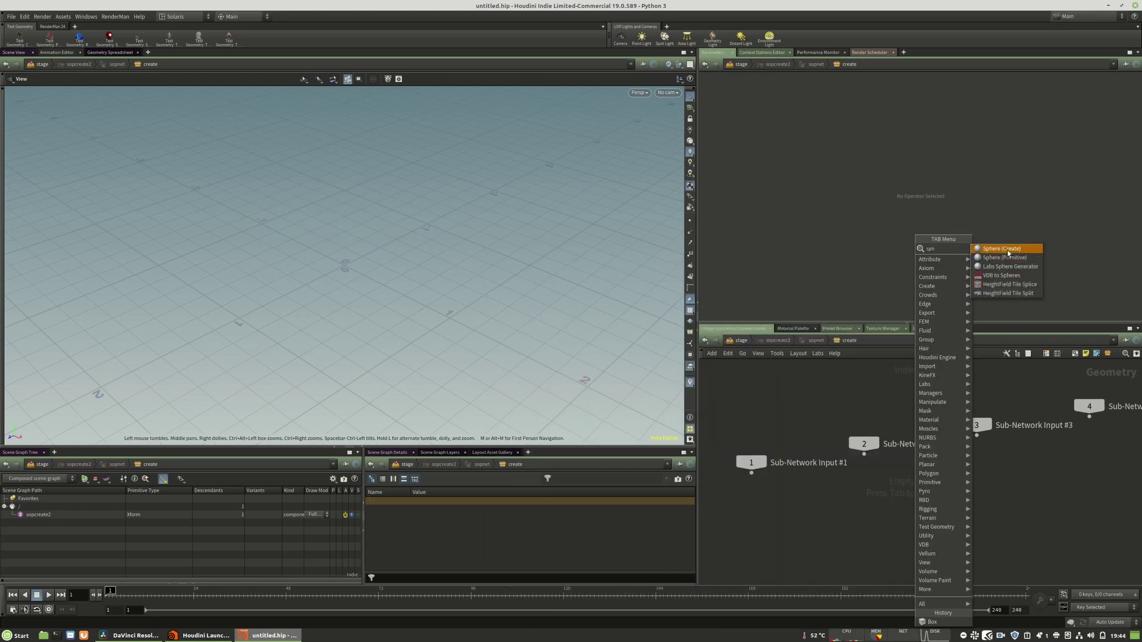
{"action": "left_click", "coordinate": [1007, 249]}
{"action": "left_click", "coordinate": [894, 537]}
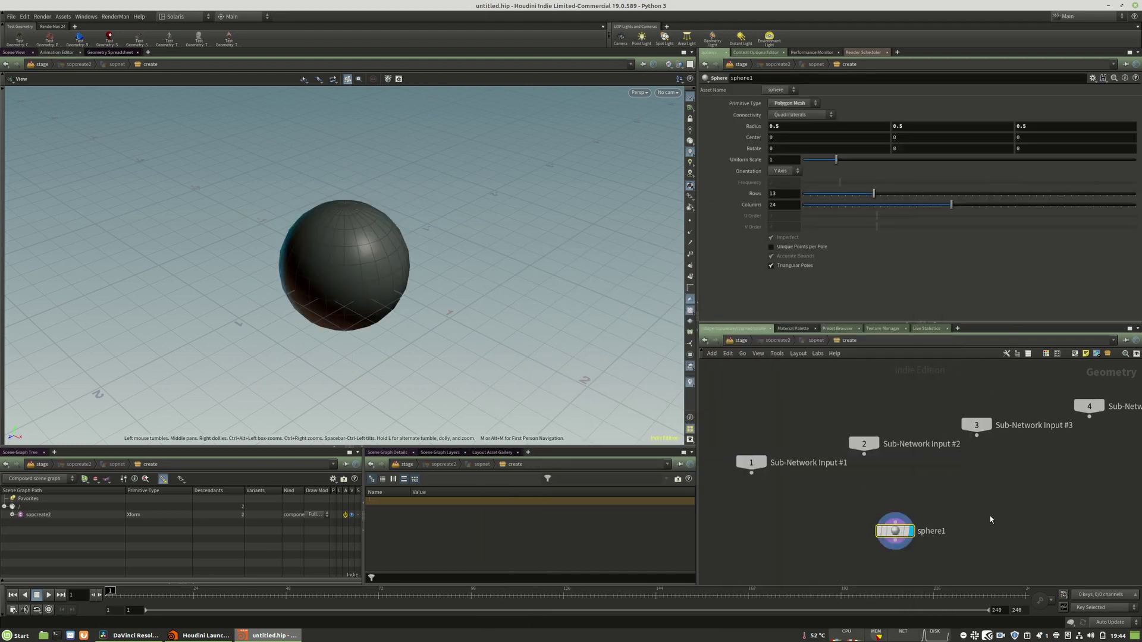
{"action": "key", "text": "u"}
Step: Add a Light node beside the two SOP Create nodes and lay out the network
{"action": "key", "text": "Tab"}
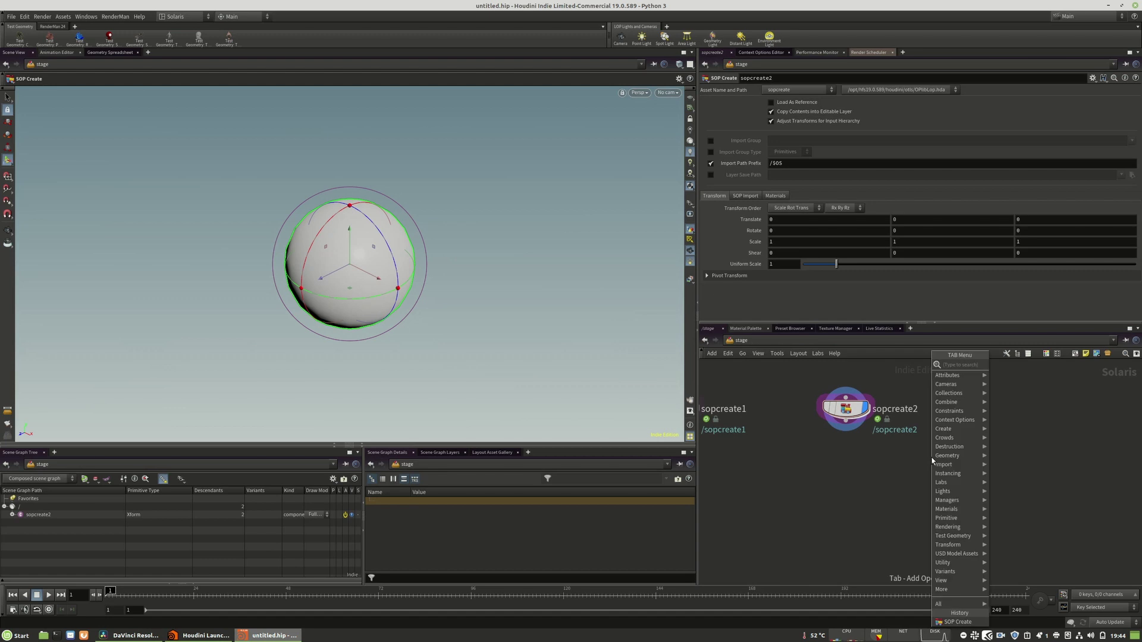
{"action": "type", "text": "ligh"}
{"action": "left_click", "coordinate": [1001, 366]}
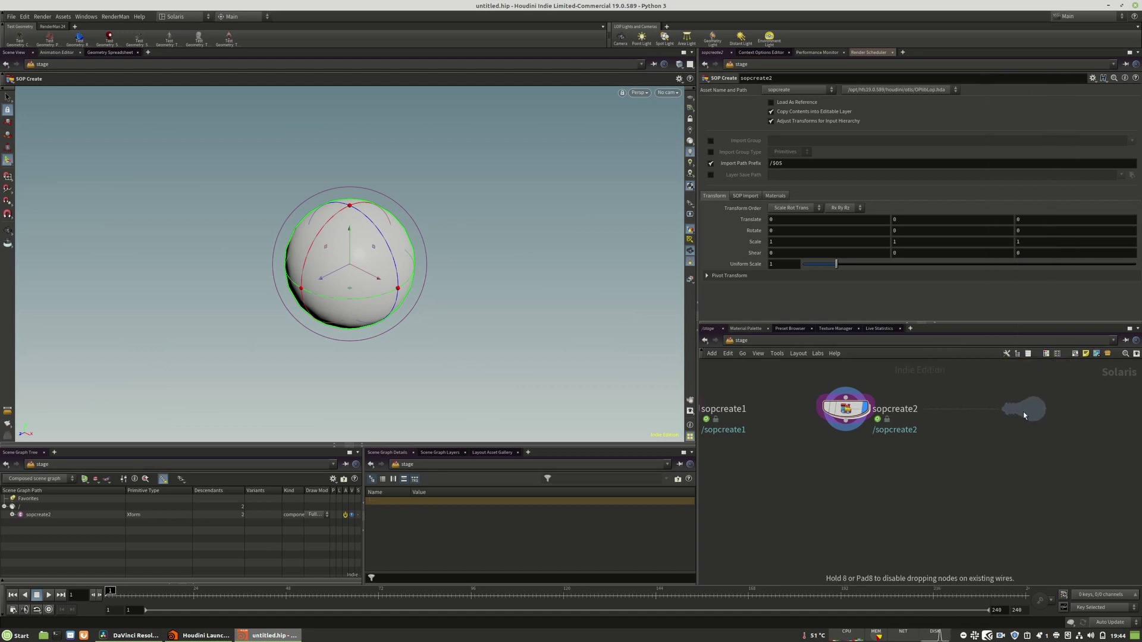
{"action": "left_click", "coordinate": [1023, 411]}
{"action": "key", "text": "l"}
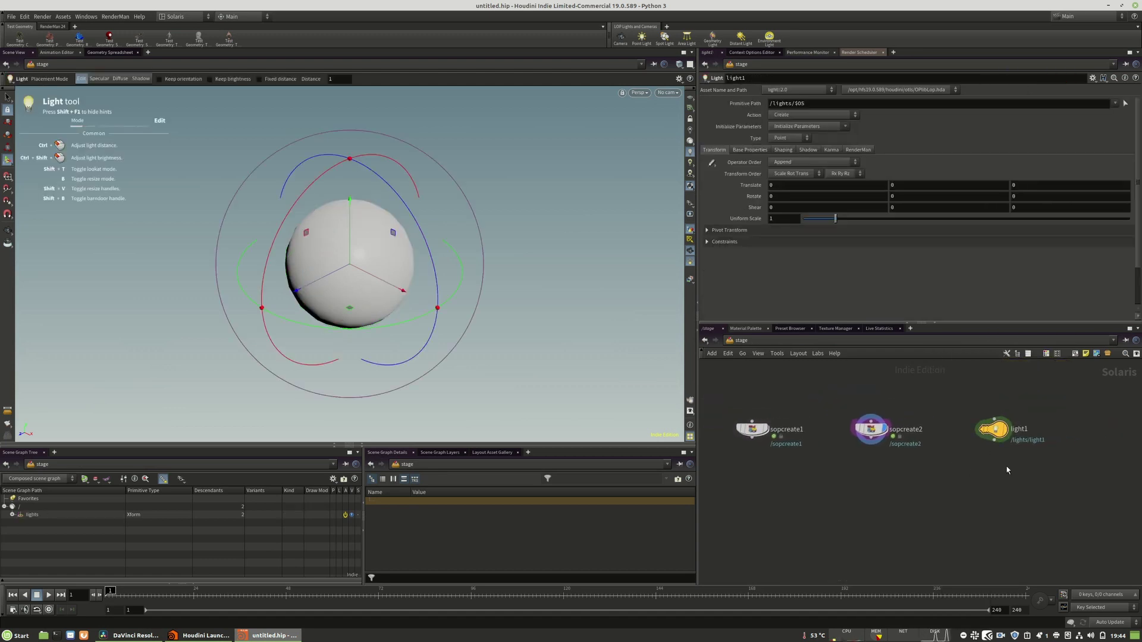
Step: Add a Camera node beside the light node
{"action": "key", "text": "Tab"}
{"action": "type", "text": "camera"}
{"action": "left_click", "coordinate": [1081, 356]}
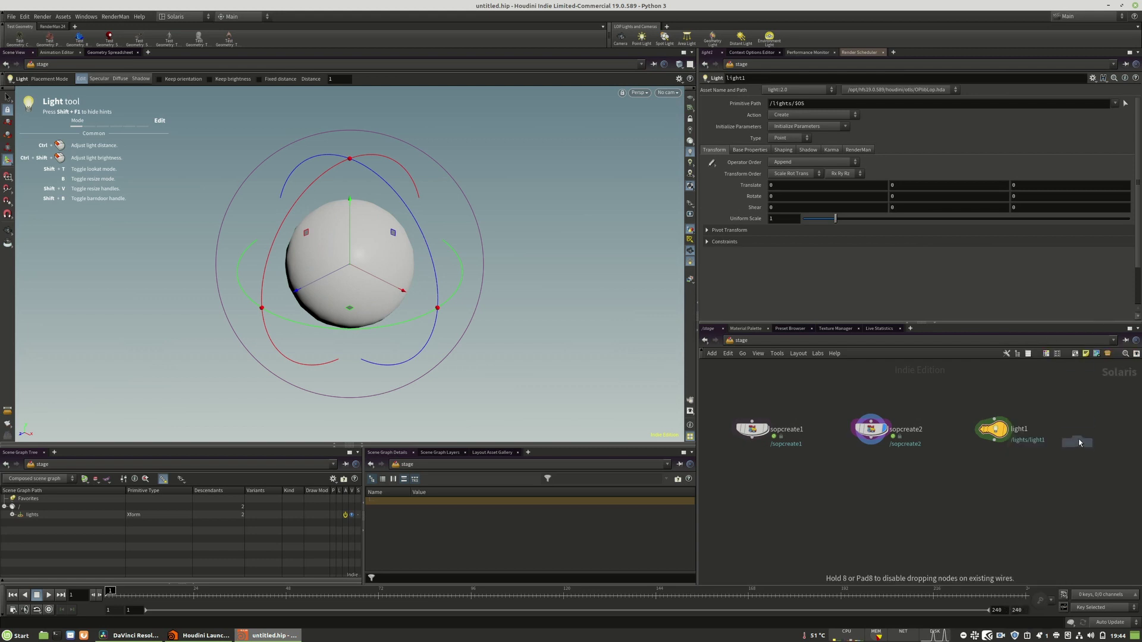
{"action": "left_click", "coordinate": [1080, 427]}
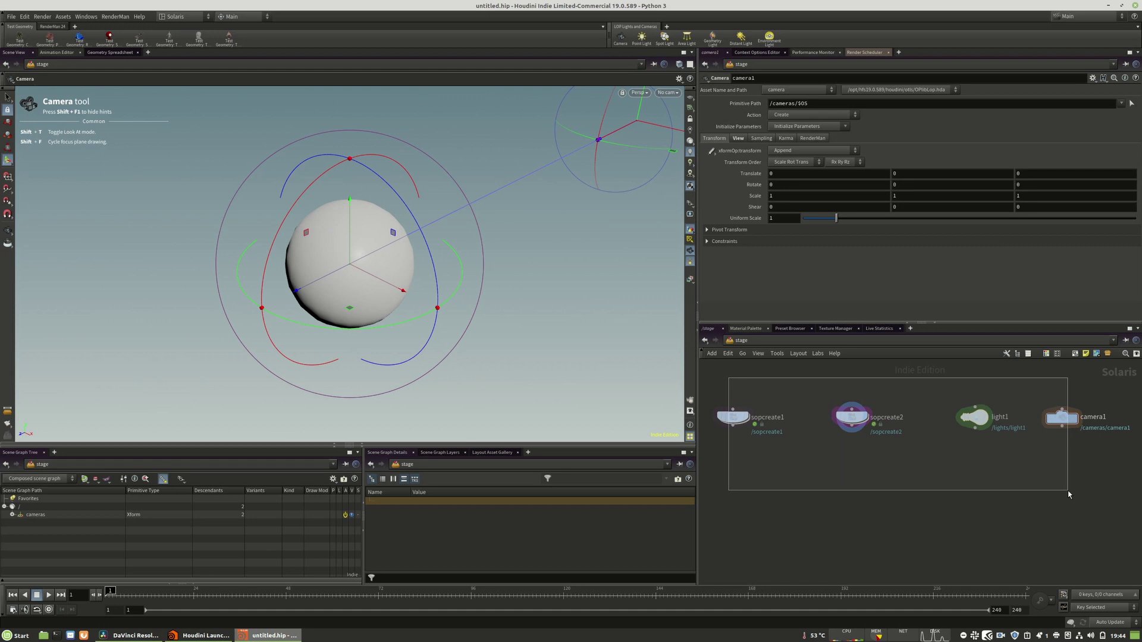
Step: Add a Merge node below the geometry, light and camera nodes
{"action": "key", "text": "Tab"}
{"action": "type", "text": "merge"}
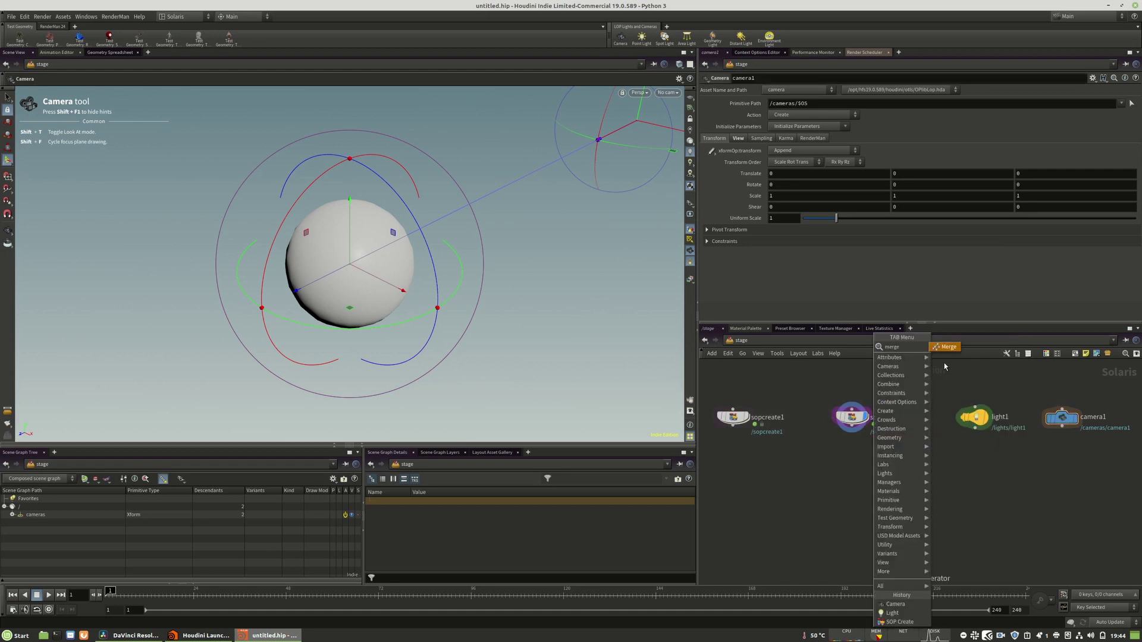
{"action": "left_click", "coordinate": [943, 352]}
{"action": "left_click", "coordinate": [857, 534]}
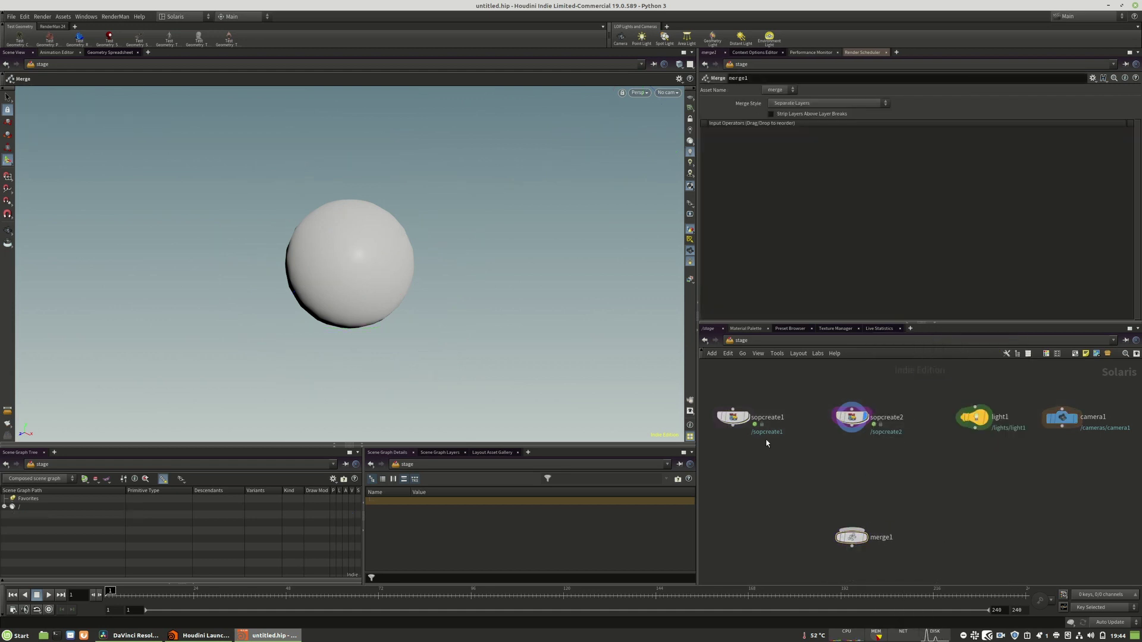
Step: Connect both SOP Create nodes, the light and the camera to the Merge node and display the merged result
{"action": "left_click_drag", "start_coordinate": [754, 426], "coordinate": [854, 527]}
{"action": "left_click_drag", "start_coordinate": [852, 429], "coordinate": [866, 523]}
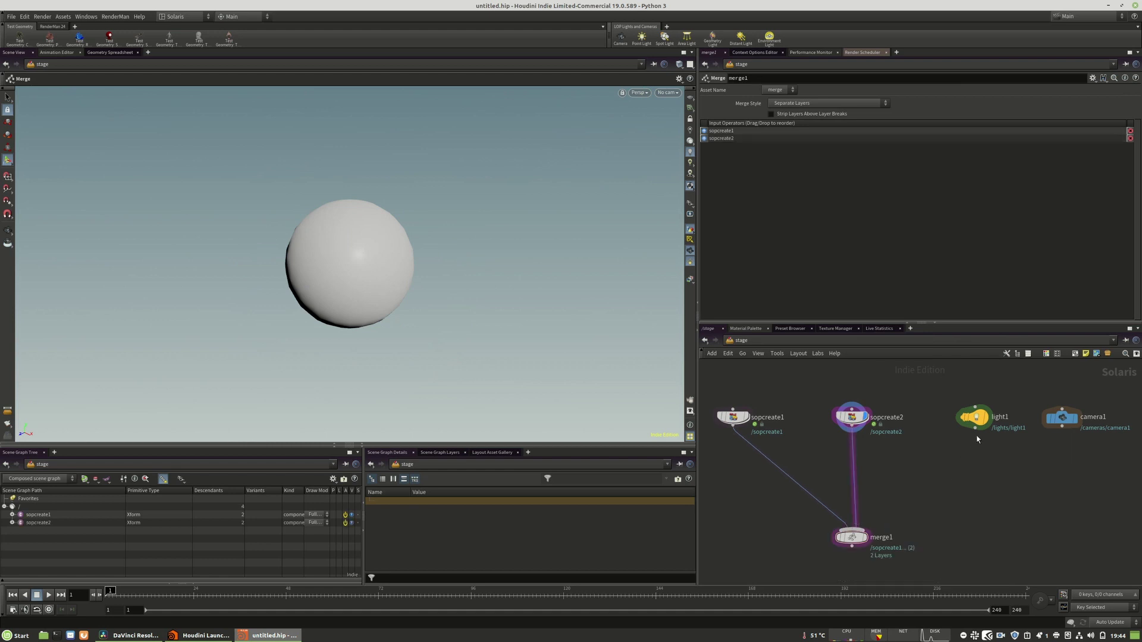
{"action": "left_click_drag", "start_coordinate": [976, 436], "coordinate": [864, 534]}
{"action": "left_click_drag", "start_coordinate": [974, 430], "coordinate": [857, 526]}
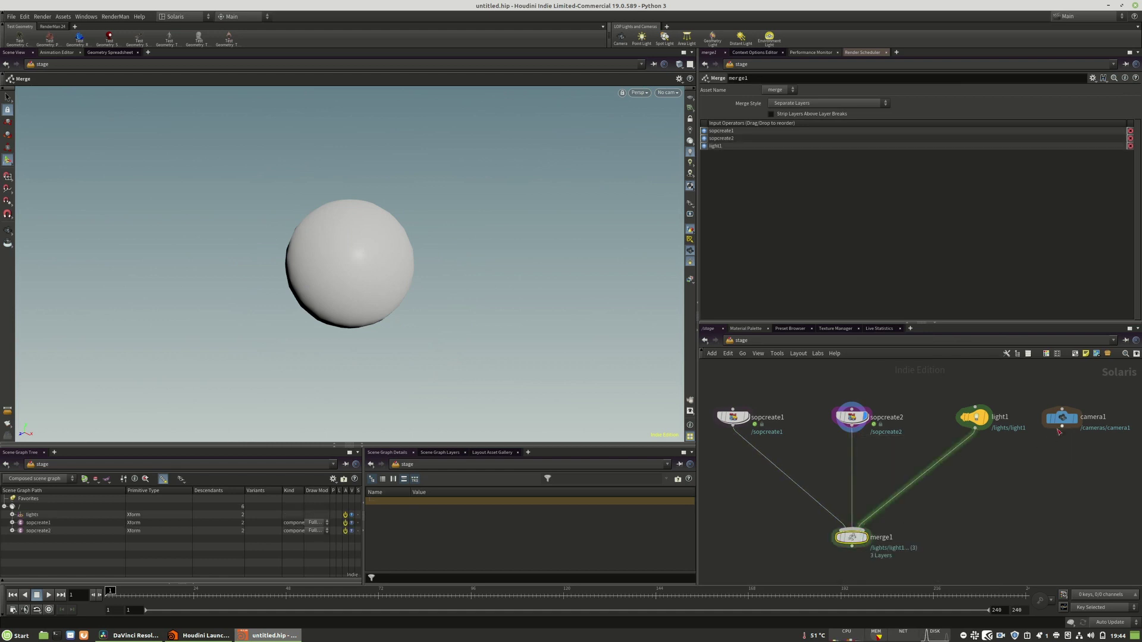
{"action": "left_click_drag", "start_coordinate": [1060, 426], "coordinate": [858, 526]}
{"action": "middle_click_drag", "start_coordinate": [910, 536], "coordinate": [991, 530]}
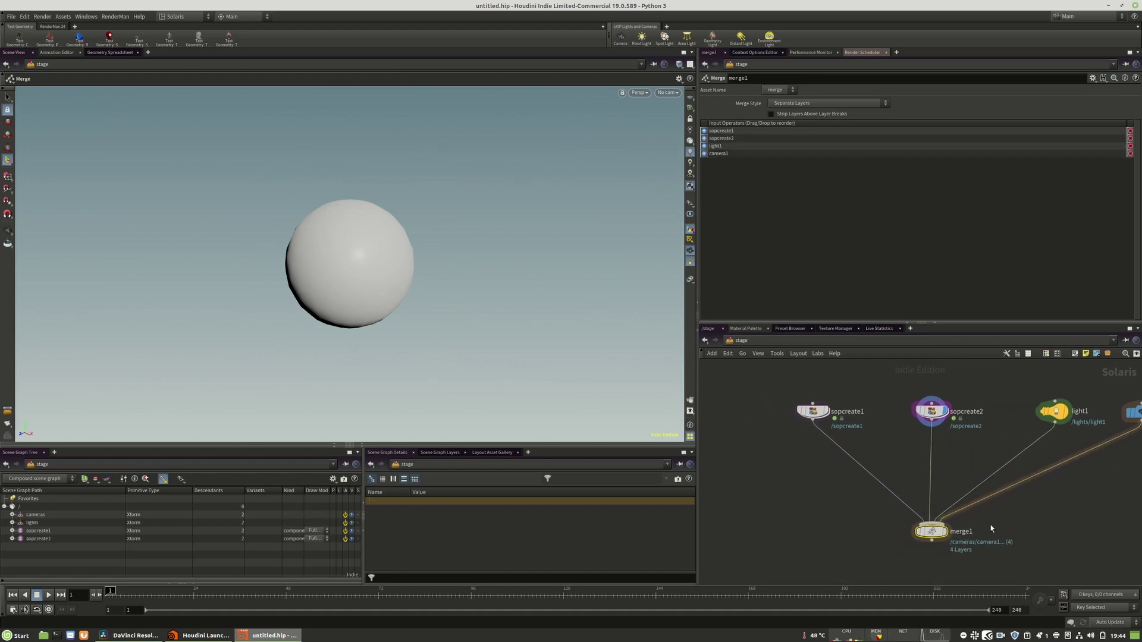
{"action": "left_click", "coordinate": [949, 535]}
{"action": "left_click_drag", "start_coordinate": [949, 535], "coordinate": [970, 549]}
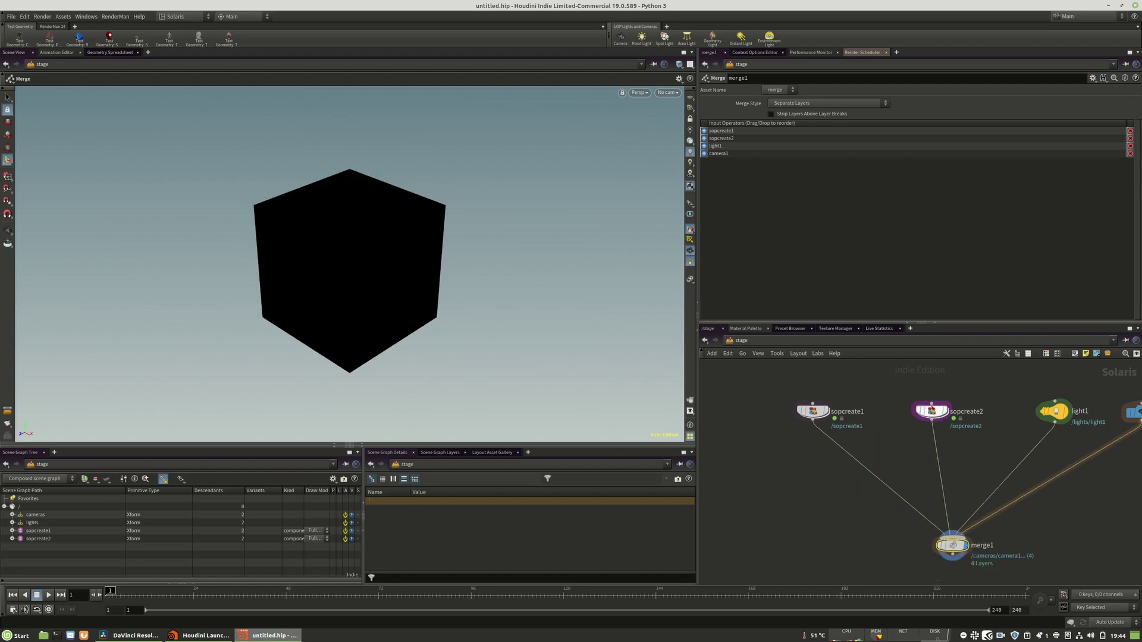
Step: Move the sphere backward along Z and the box forward to a Z translation of about 1.49
{"action": "left_click", "coordinate": [931, 410]}
{"action": "left_click_drag", "start_coordinate": [340, 272], "coordinate": [492, 191]}
{"action": "left_click", "coordinate": [362, 270]}
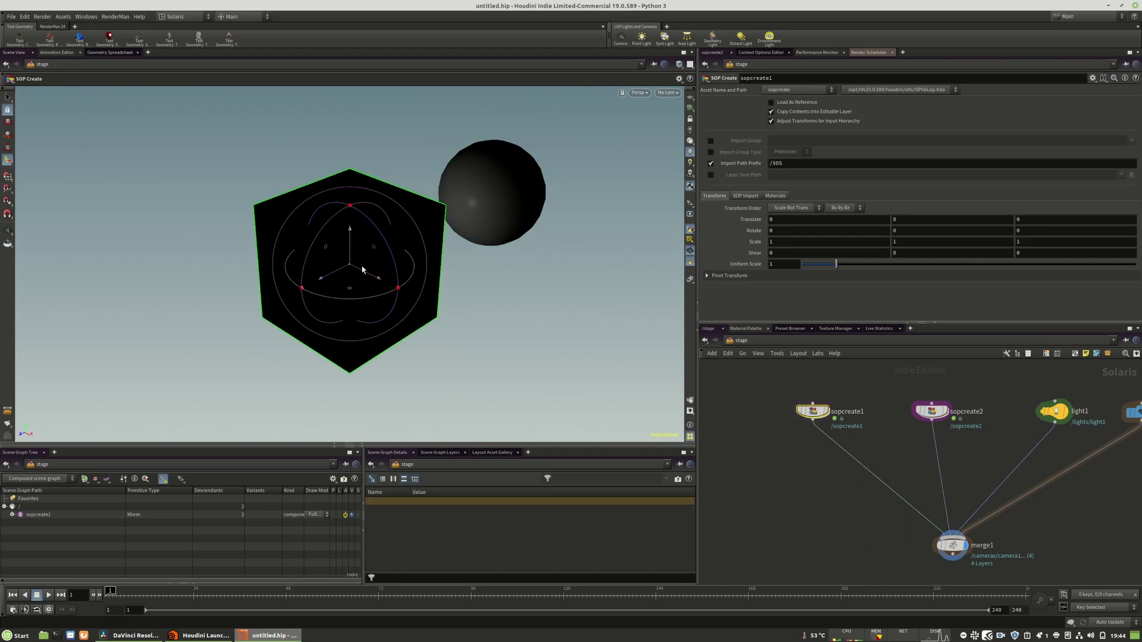
{"action": "left_click_drag", "start_coordinate": [344, 277], "coordinate": [184, 390]}
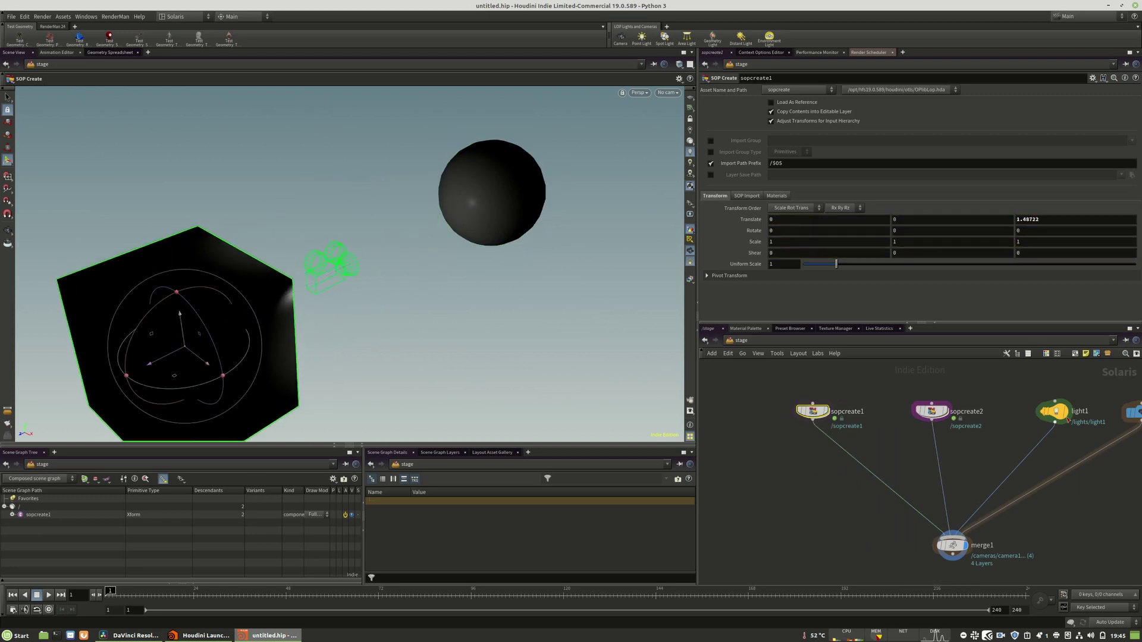
Step: Move the light along X to a translation of about 1.62
{"action": "left_click", "coordinate": [1062, 415]}
{"action": "left_click_drag", "start_coordinate": [384, 279], "coordinate": [543, 351]}
{"action": "right_click_drag", "start_coordinate": [380, 219], "coordinate": [375, 242], "text": "alt"}
{"action": "middle_click_drag", "start_coordinate": [375, 242], "coordinate": [325, 250], "text": "alt"}
{"action": "middle_click_drag", "start_coordinate": [1034, 443], "coordinate": [878, 438]}
{"action": "left_click_drag", "start_coordinate": [409, 312], "coordinate": [434, 325]}
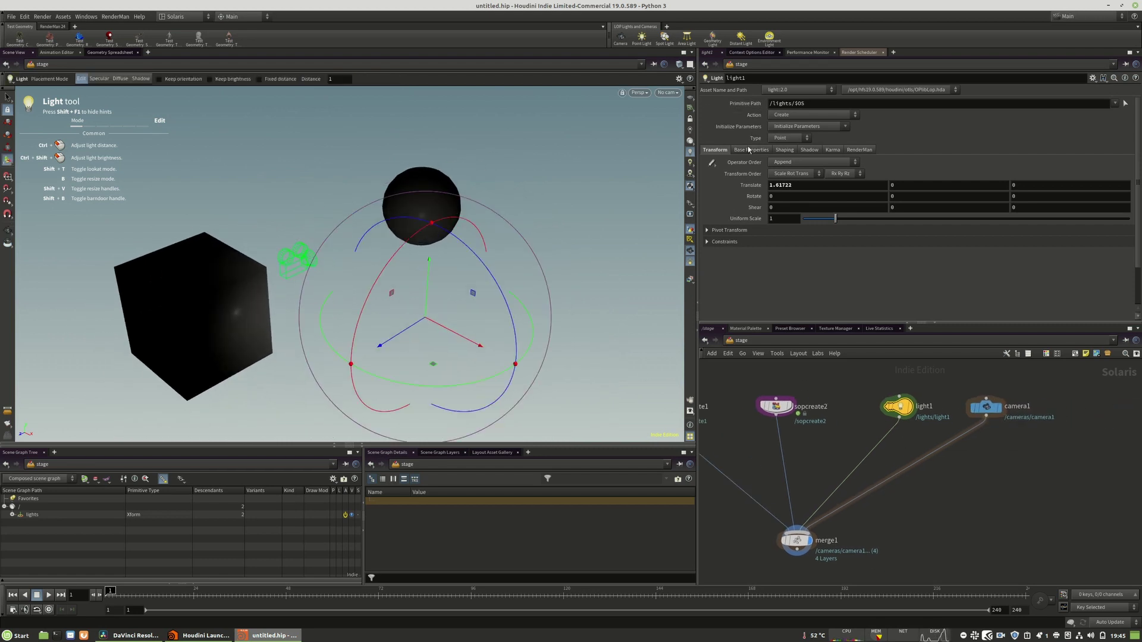
Step: Set the point light's intensity to 100
{"action": "left_click", "coordinate": [750, 149]}
{"action": "left_click", "coordinate": [784, 163]}
{"action": "type", "text": "00"}
{"action": "key", "text": "Return"}
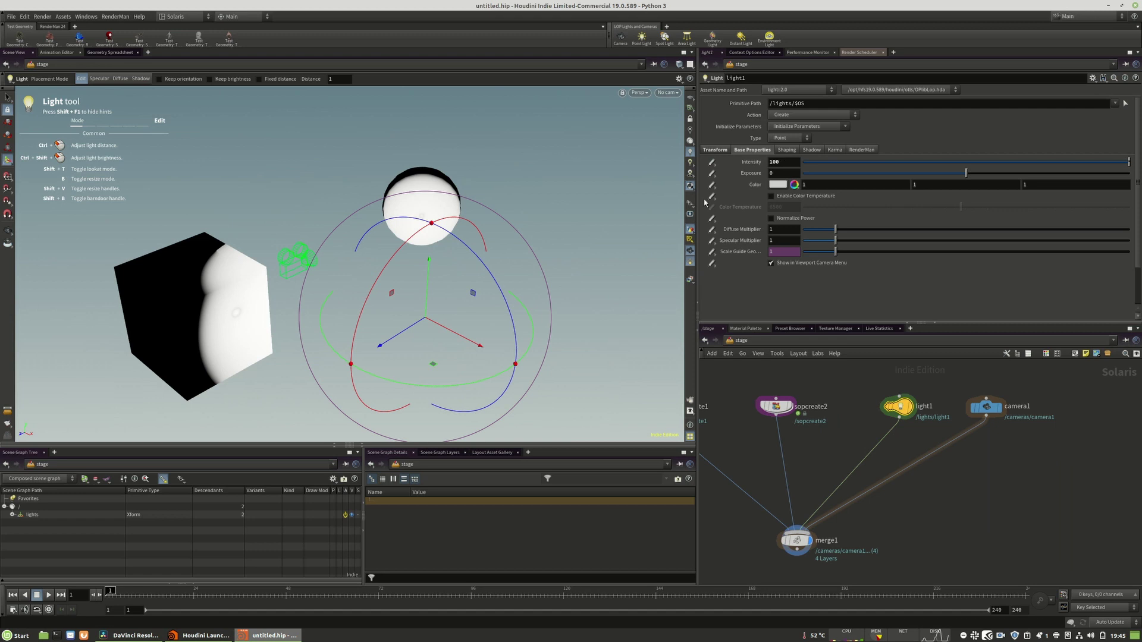
Step: Change the light type to Distant with an intensity of 100000 and rotate it to illuminate the box and sphere
{"action": "left_click", "coordinate": [787, 137]}
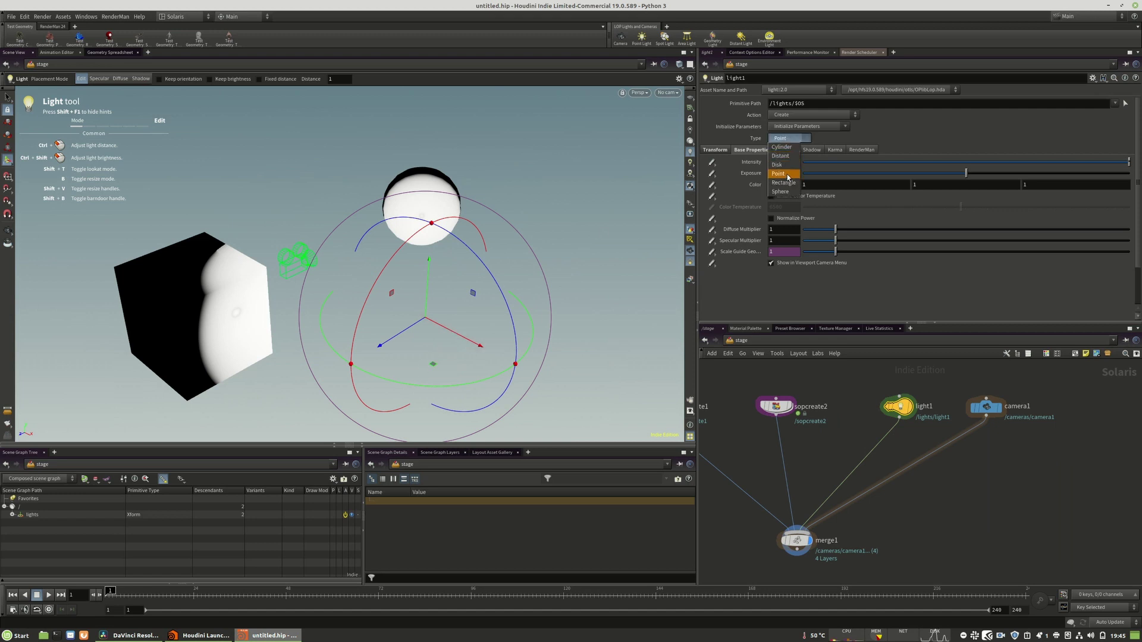
{"action": "left_click", "coordinate": [779, 156]}
{"action": "double_click", "coordinate": [791, 162]}
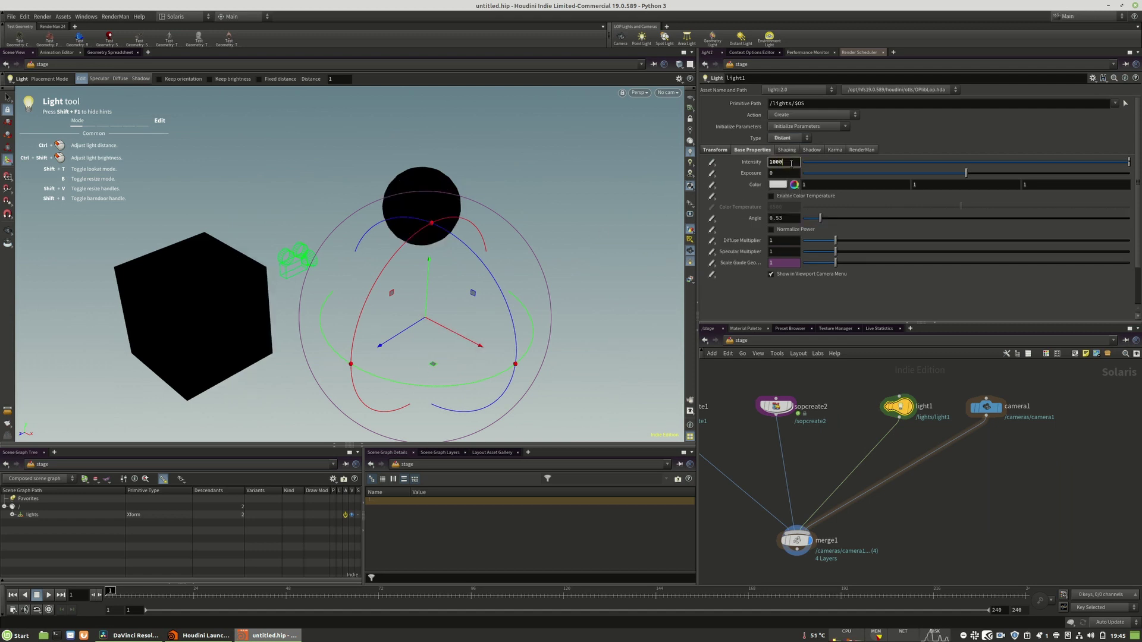
{"action": "type", "text": "100000"}
{"action": "key", "text": "Return"}
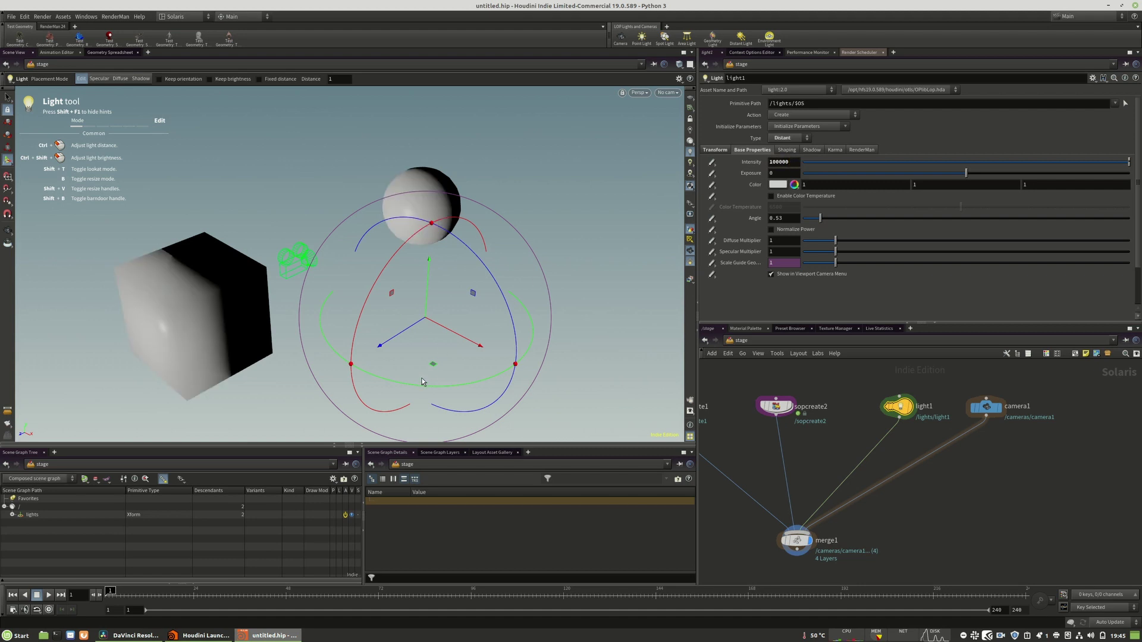
{"action": "left_click_drag", "start_coordinate": [428, 386], "coordinate": [543, 357]}
{"action": "left_click_drag", "start_coordinate": [475, 314], "coordinate": [457, 247]}
Step: Move the camera to about -2.35 in X and rotate it about -75 degrees around Y to face the objects
{"action": "left_click_drag", "start_coordinate": [995, 417], "coordinate": [1023, 448]}
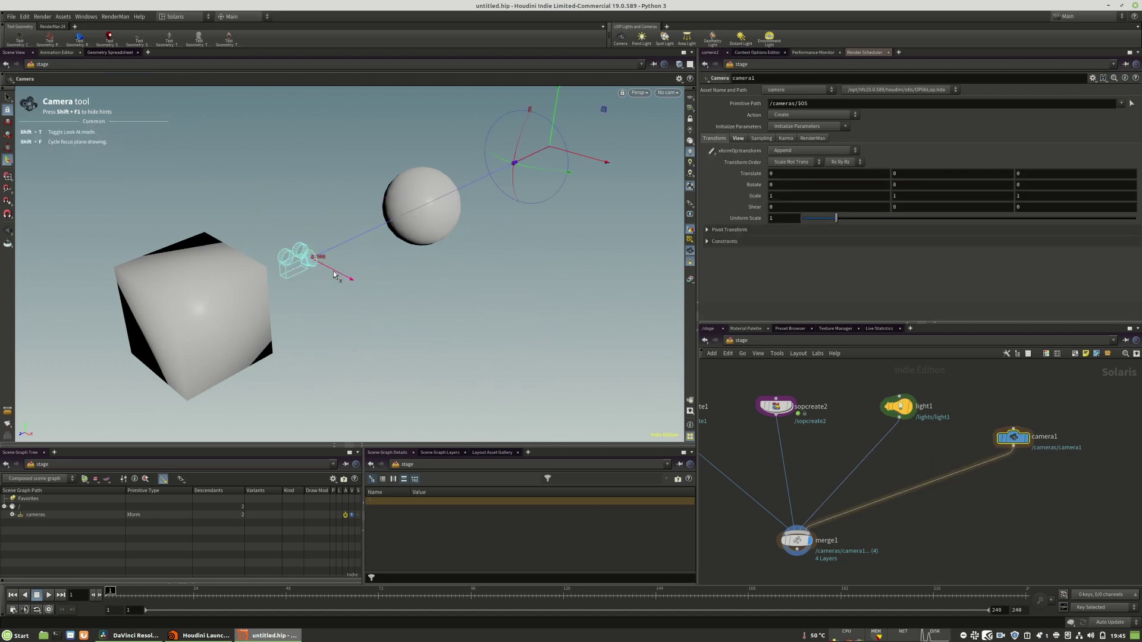
{"action": "left_click_drag", "start_coordinate": [334, 275], "coordinate": [212, 208]}
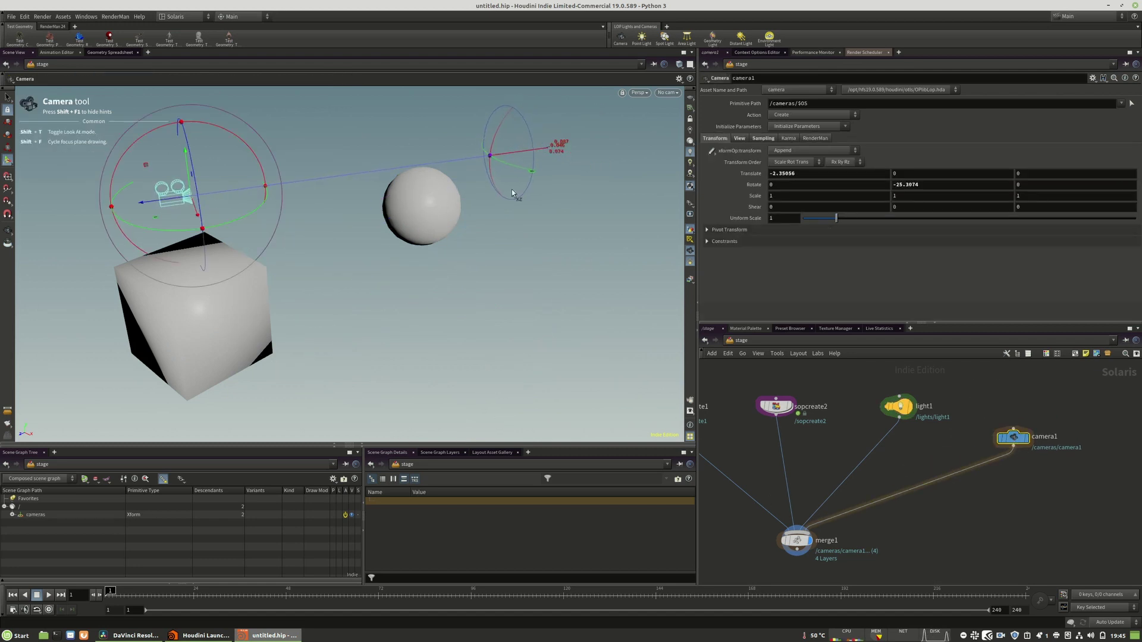
{"action": "left_click_drag", "start_coordinate": [512, 189], "coordinate": [384, 315]}
{"action": "middle_click_drag", "start_coordinate": [821, 540], "coordinate": [926, 510]}
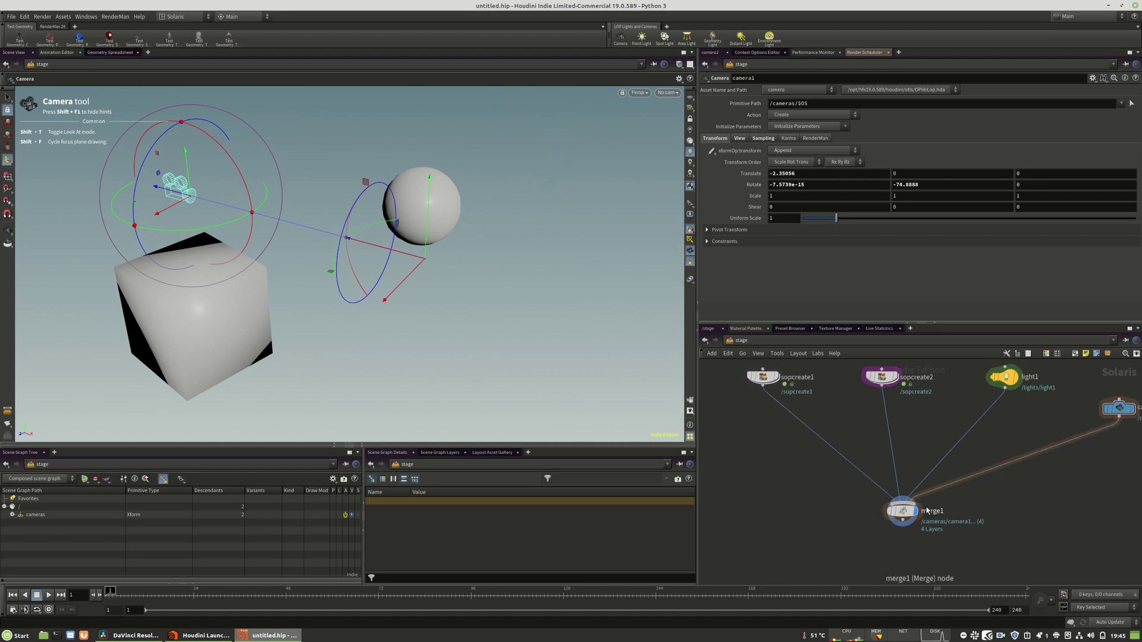
Step: Display the merge node's combined scene, and set the import path prefix of the box node sopcreate1 to /box
{"action": "left_click_drag", "start_coordinate": [926, 510], "coordinate": [936, 521]}
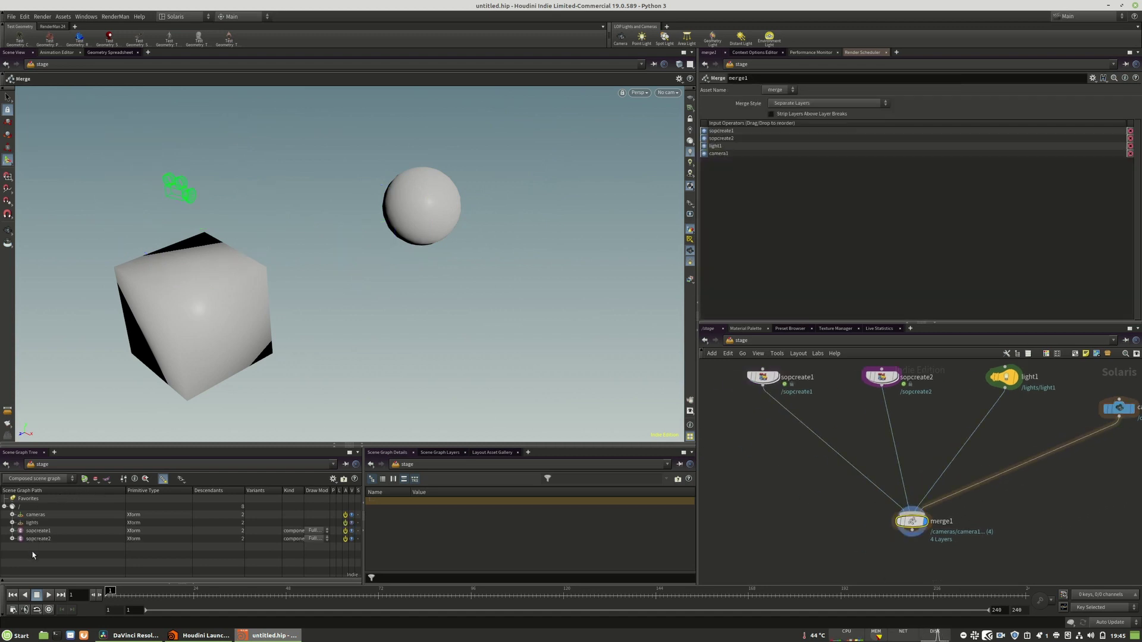
{"action": "middle_click_drag", "start_coordinate": [947, 423], "coordinate": [941, 457]}
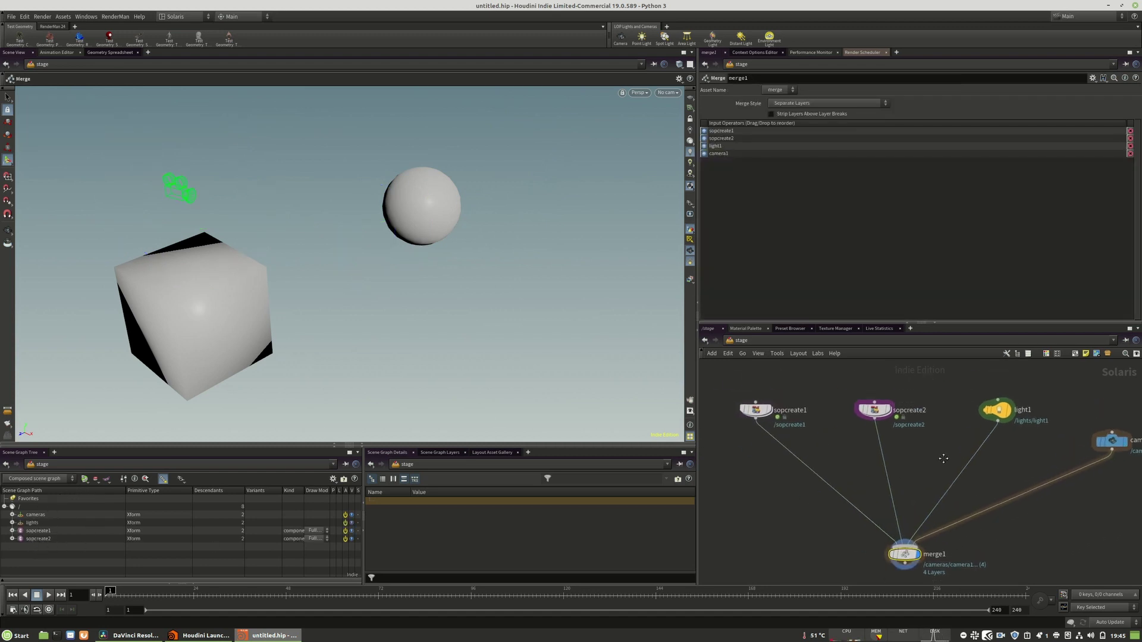
{"action": "left_click", "coordinate": [761, 415]}
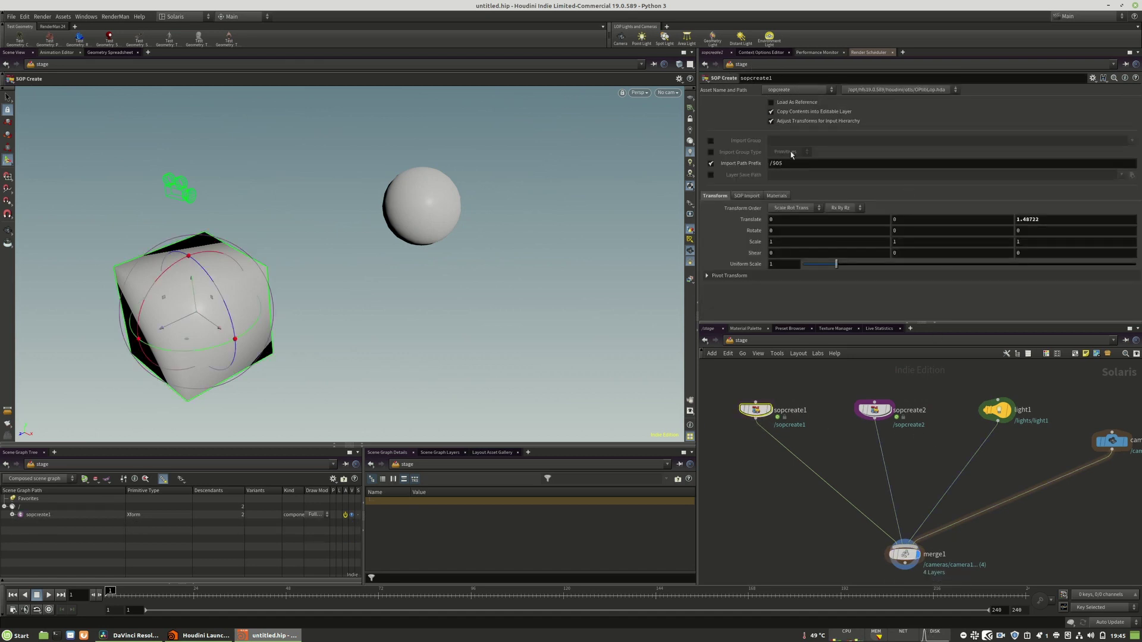
{"action": "double_click", "coordinate": [776, 163]}
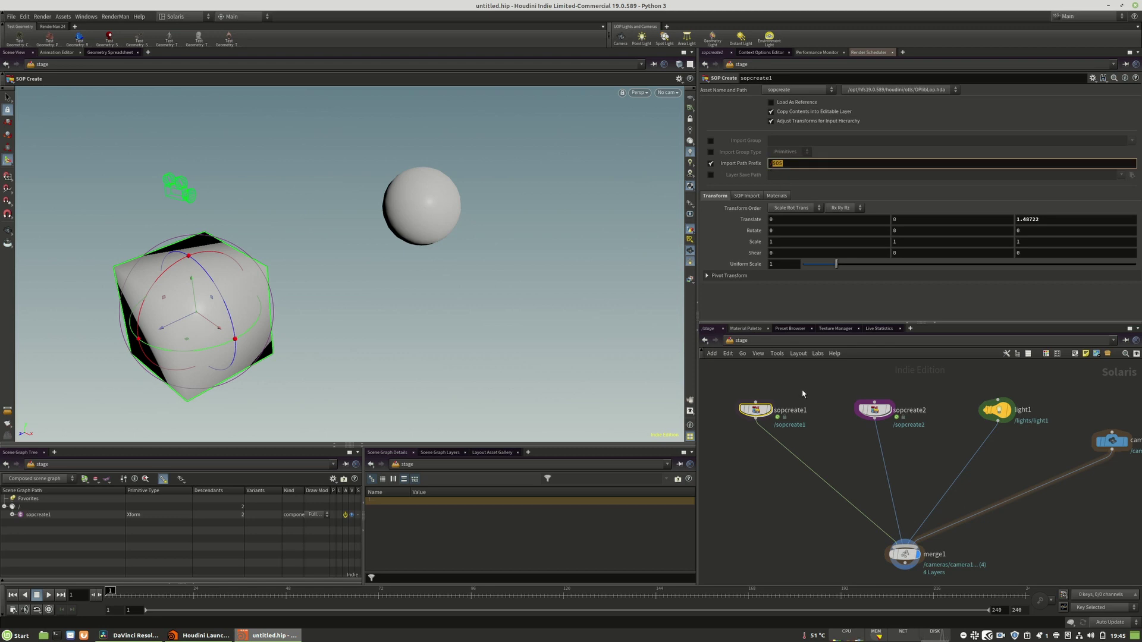
{"action": "type", "text": "/box"}
{"action": "key", "text": "Return"}
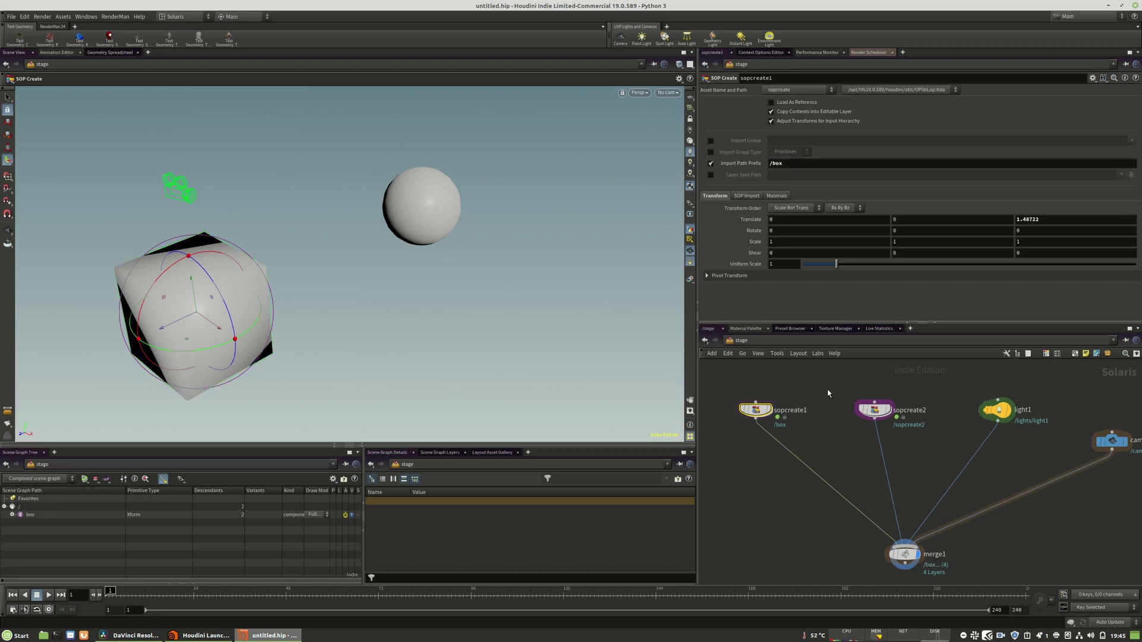
Step: Set the import path prefix of the sphere node sopcreate2 to /box as well
{"action": "left_click", "coordinate": [874, 409]}
{"action": "double_click", "coordinate": [773, 165]}
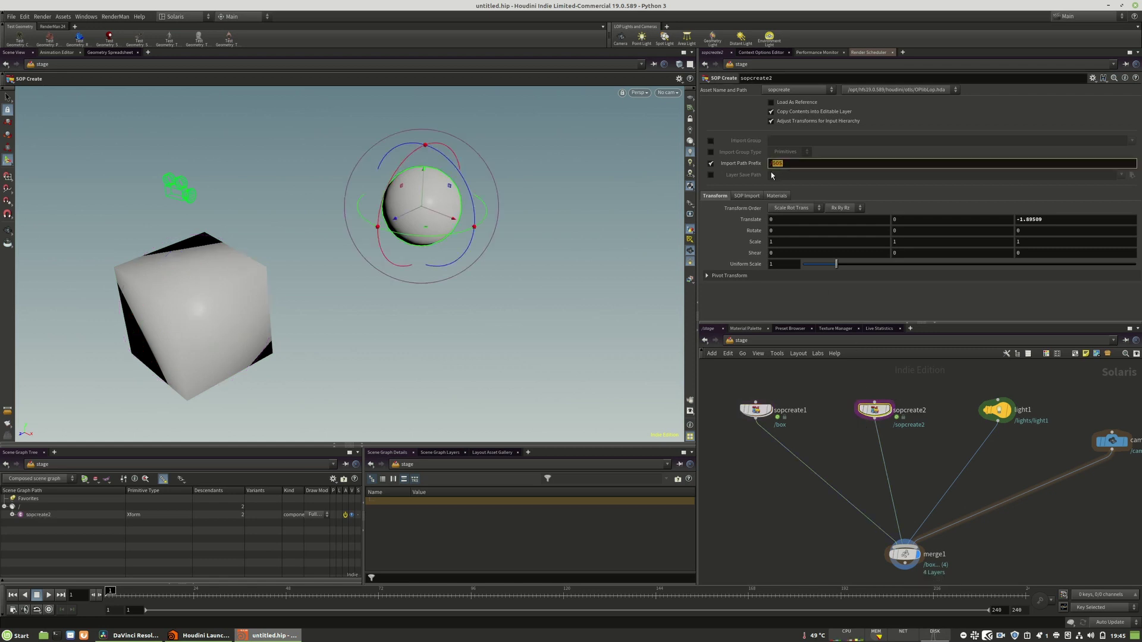
{"action": "type", "text": "/box"}
{"action": "key", "text": "Return"}
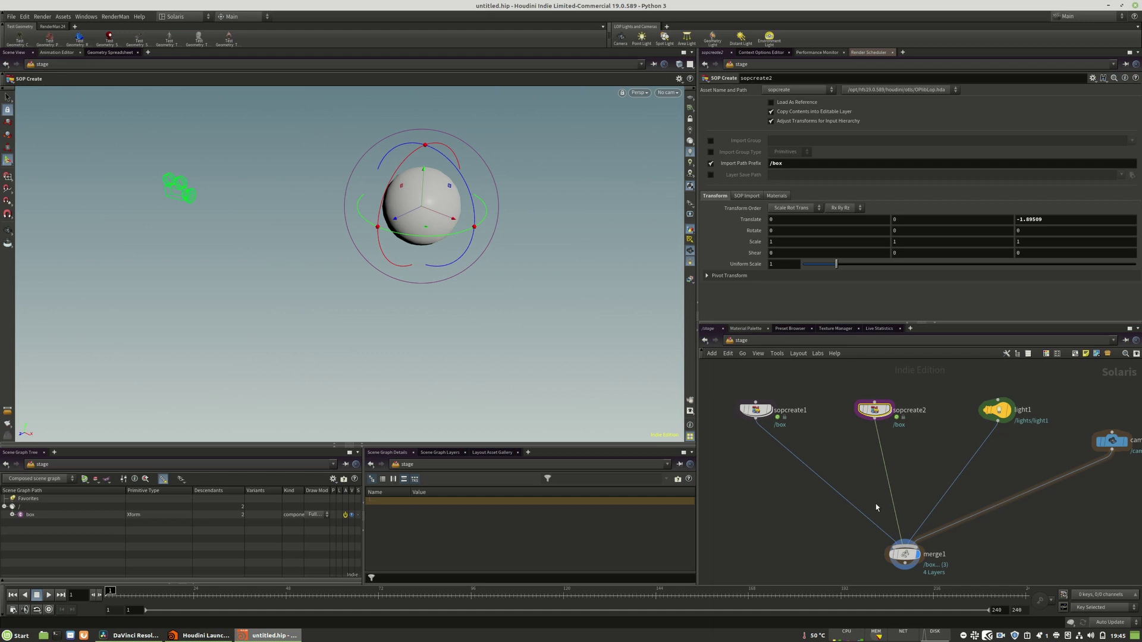
Step: Move sopcreate1 and sopcreate2 in the network so they sit level, close together and apart from the light node
{"action": "left_click_drag", "start_coordinate": [919, 387], "coordinate": [710, 408]}
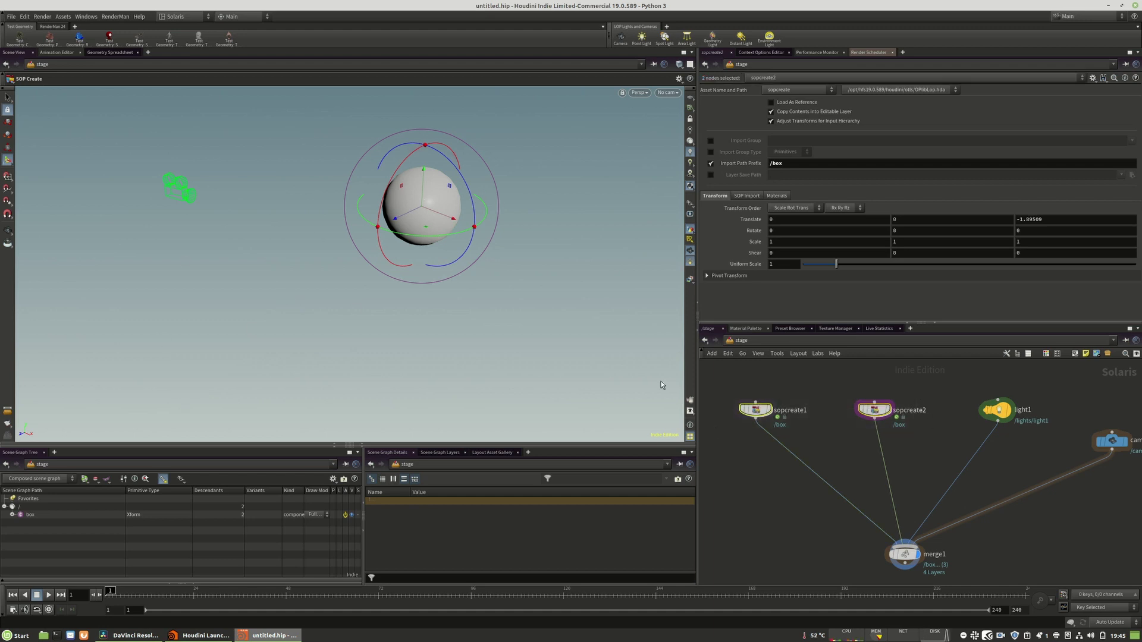
{"action": "left_click", "coordinate": [844, 448]}
{"action": "middle_click_drag", "start_coordinate": [846, 446], "coordinate": [914, 479]}
{"action": "left_click_drag", "start_coordinate": [822, 445], "coordinate": [767, 412]}
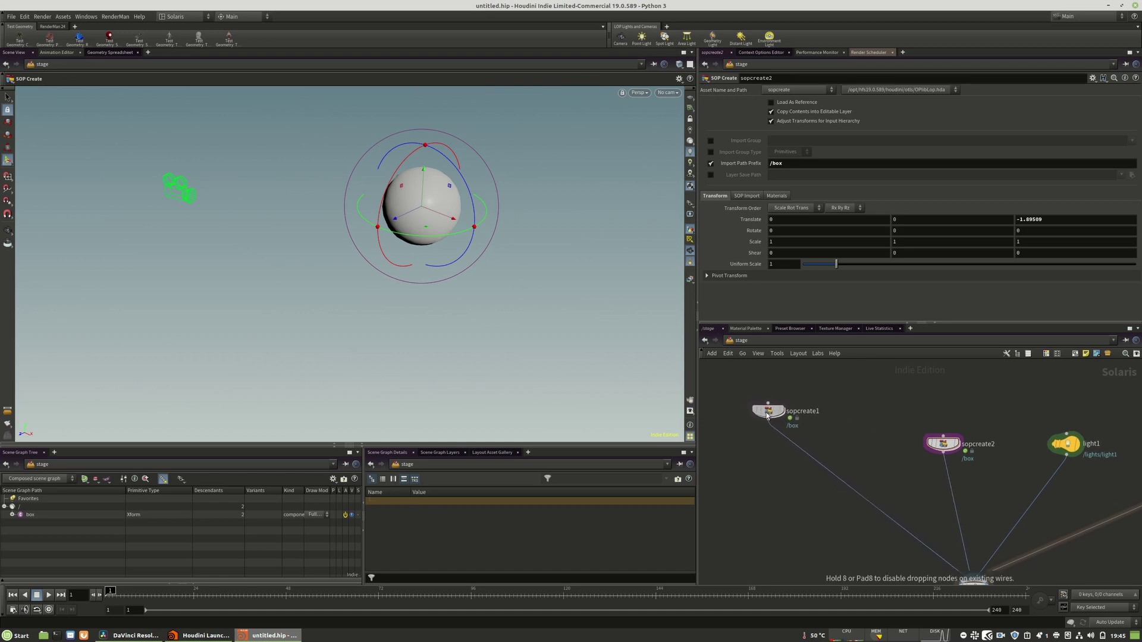
{"action": "left_click_drag", "start_coordinate": [944, 445], "coordinate": [878, 415]}
{"action": "left_click_drag", "start_coordinate": [959, 392], "coordinate": [737, 428]}
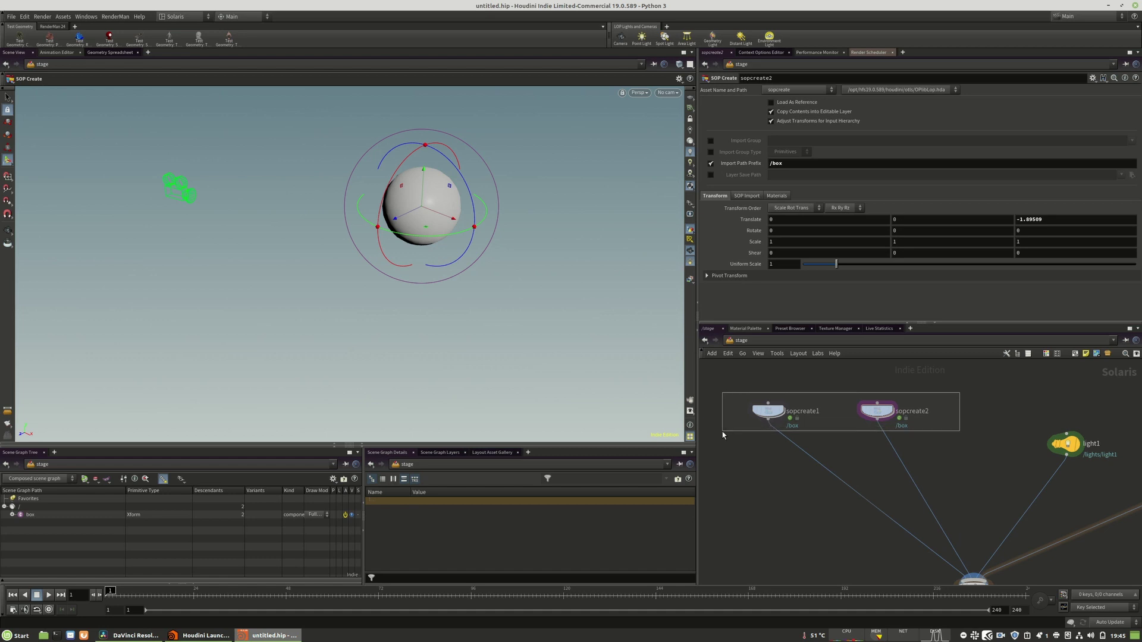
{"action": "left_click_drag", "start_coordinate": [722, 432], "coordinate": [730, 431]}
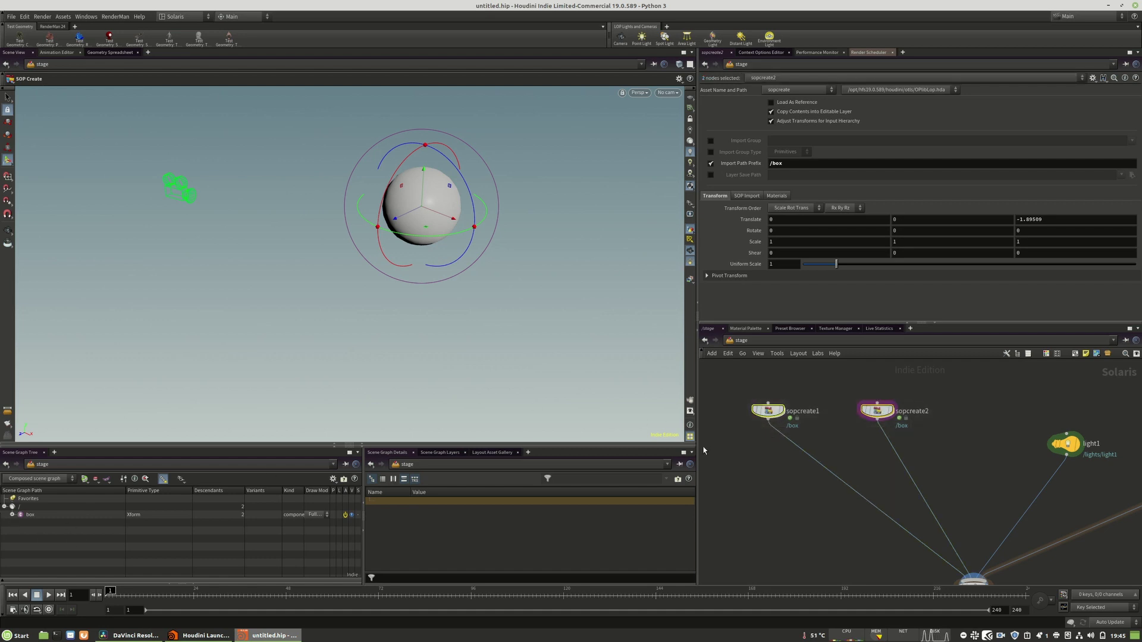
{"action": "left_click", "coordinate": [994, 412]}
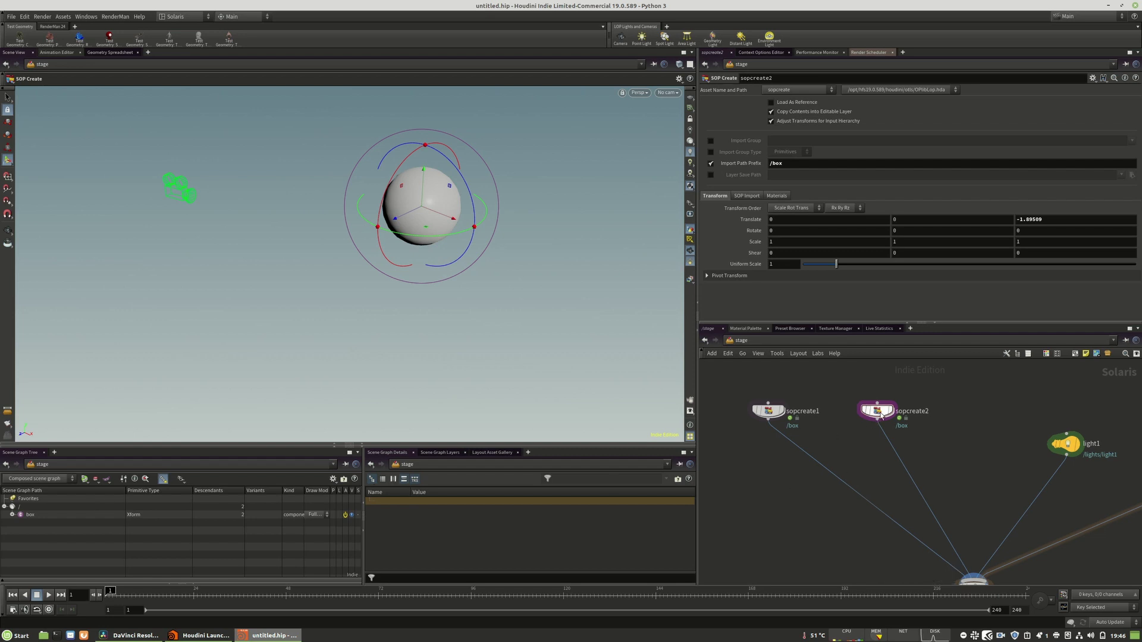
Step: Compare the import path prefixes of both SOP Create nodes and set the one on sopcreate2 to /sphere
{"action": "left_click", "coordinate": [767, 409]}
{"action": "left_click", "coordinate": [882, 413]}
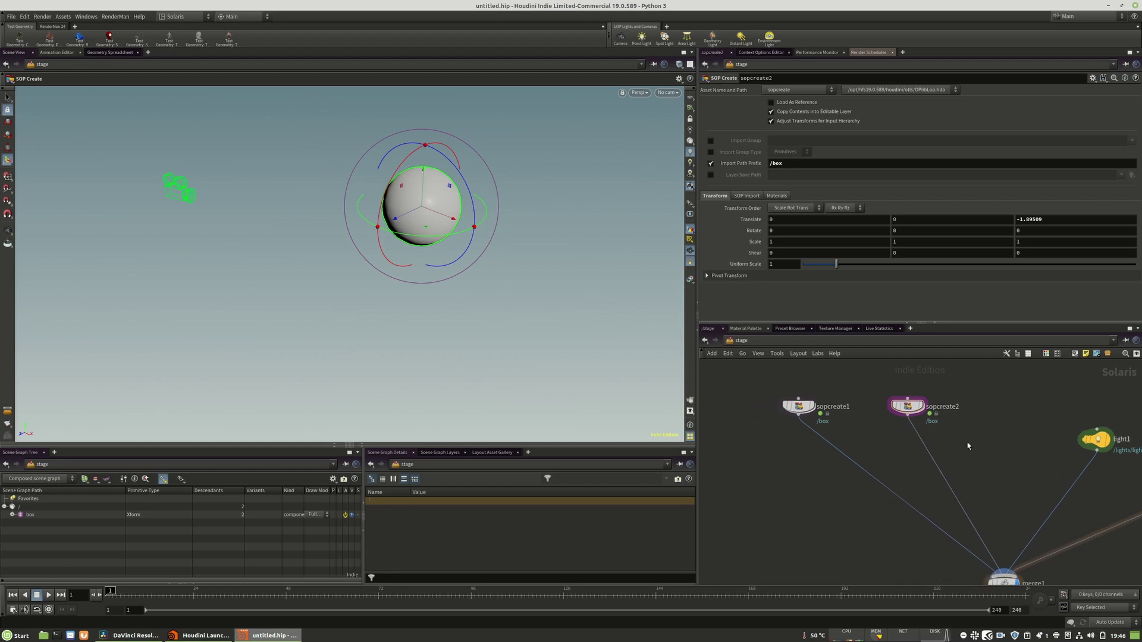
{"action": "left_click", "coordinate": [800, 411]}
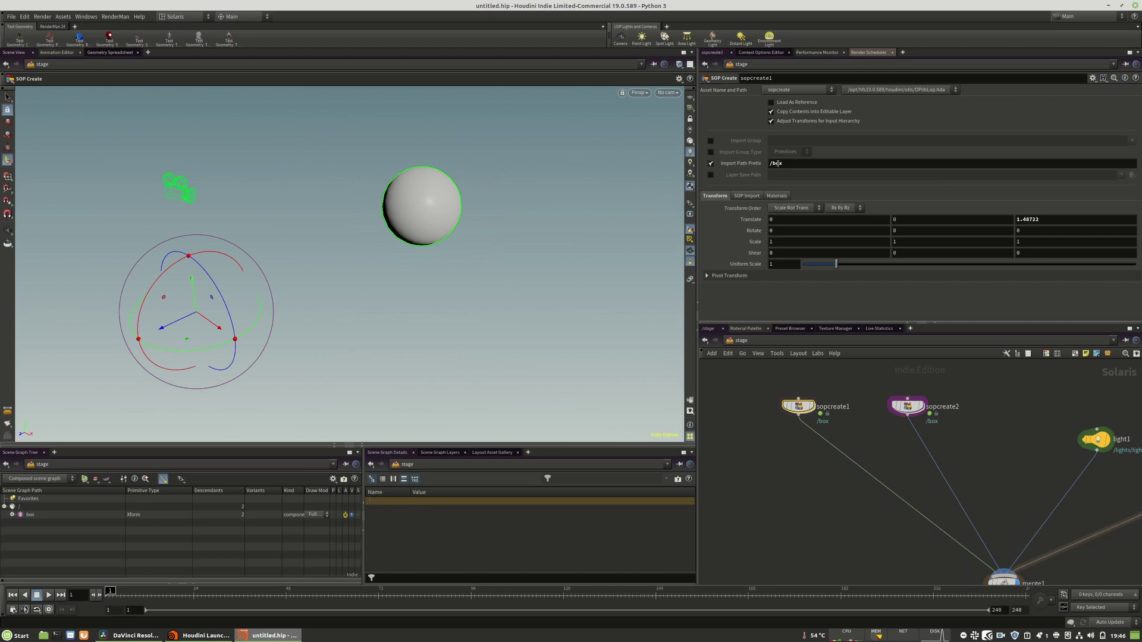
{"action": "left_click", "coordinate": [900, 410]}
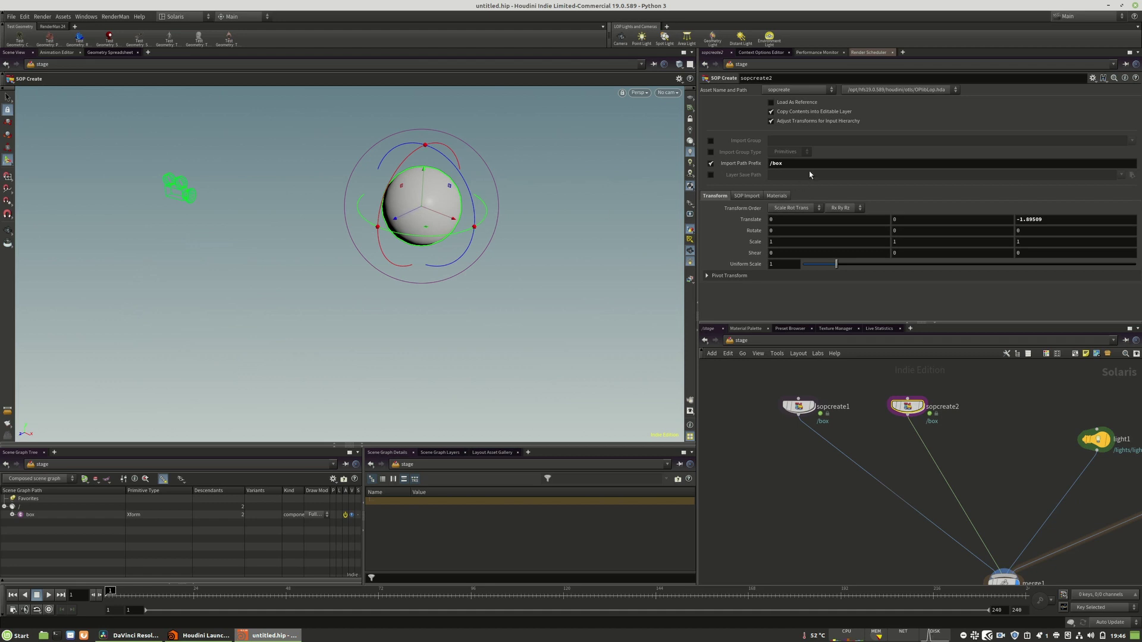
{"action": "left_click_drag", "start_coordinate": [784, 164], "coordinate": [771, 171]}
{"action": "type", "text": "sphere"}
{"action": "key", "text": "Return"}
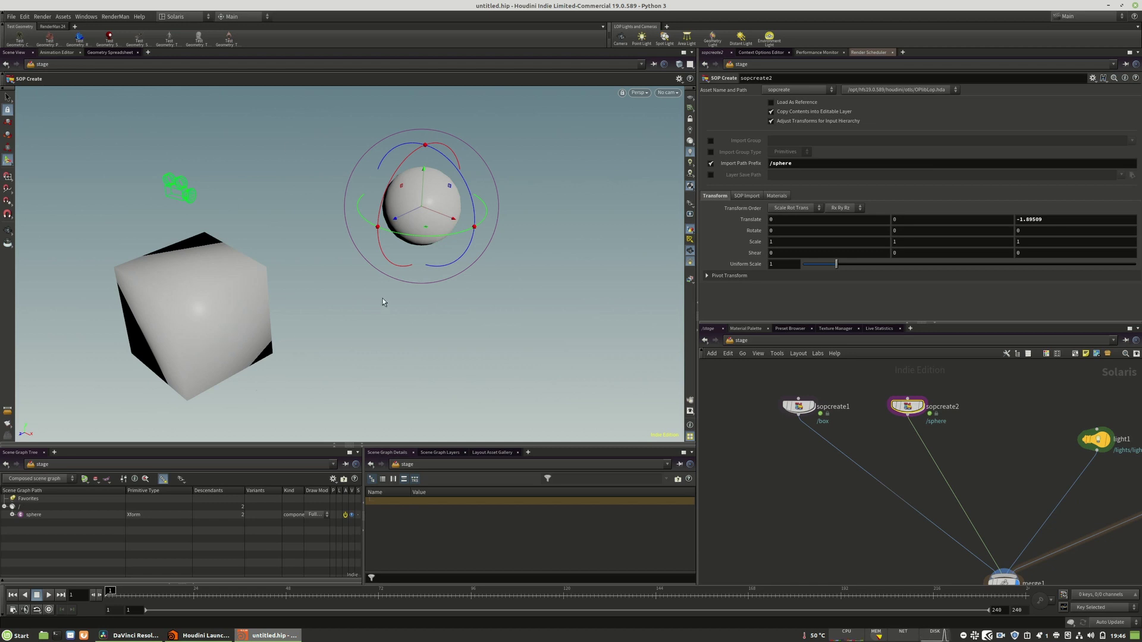
Step: Move sopcreate1 farther away from sopcreate2 and line the two nodes up horizontally
{"action": "middle_click_drag", "start_coordinate": [818, 390], "coordinate": [925, 387]}
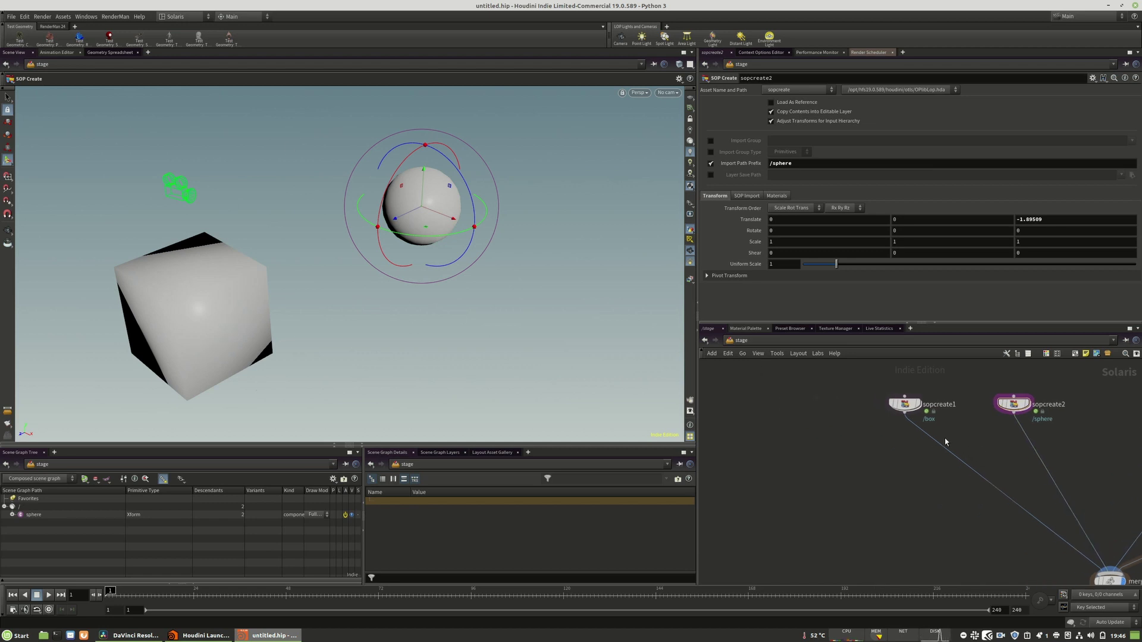
{"action": "left_click_drag", "start_coordinate": [907, 408], "coordinate": [826, 415]}
{"action": "left_click", "coordinate": [826, 416]}
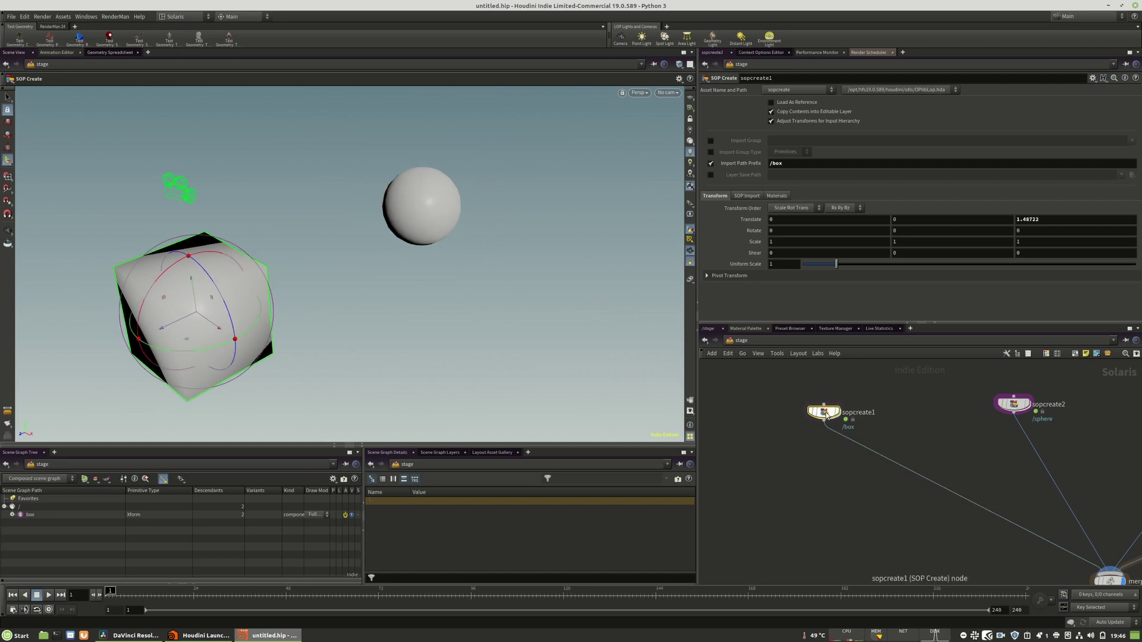
{"action": "left_click_drag", "start_coordinate": [826, 416], "coordinate": [808, 408]}
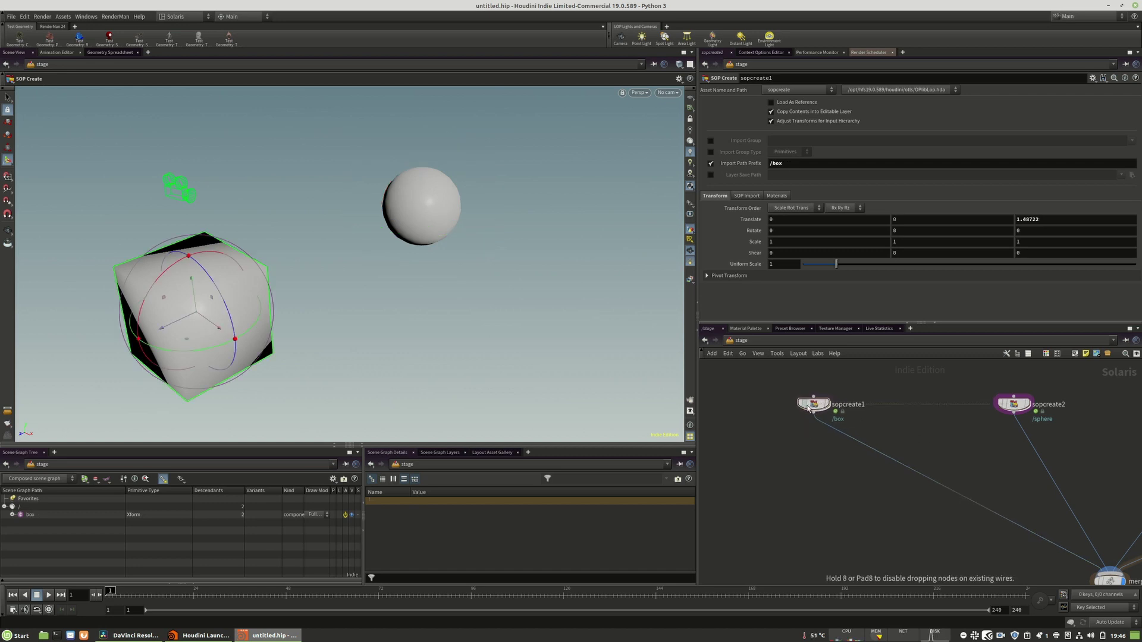
{"action": "middle_click_drag", "start_coordinate": [930, 422], "coordinate": [932, 432]}
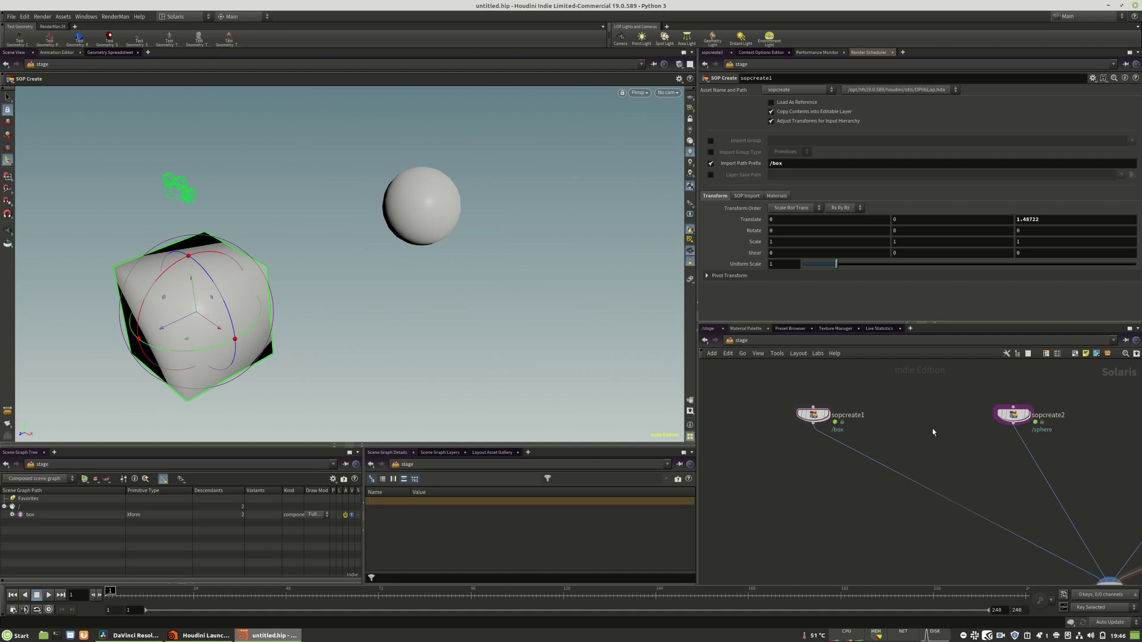
Step: Insert a second Merge node on the wire between sopcreate1 and merge1, and place it directly below sopcreate1
{"action": "key", "text": "Tab"}
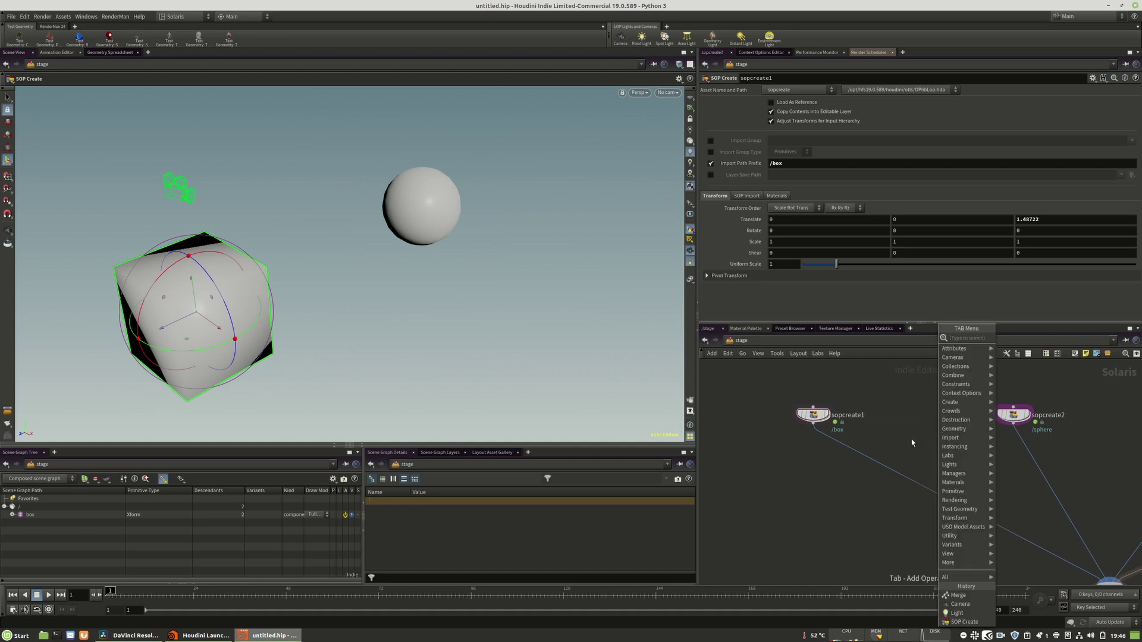
{"action": "key", "text": "Escape"}
{"action": "key", "text": "Tab"}
{"action": "type", "text": "merge"}
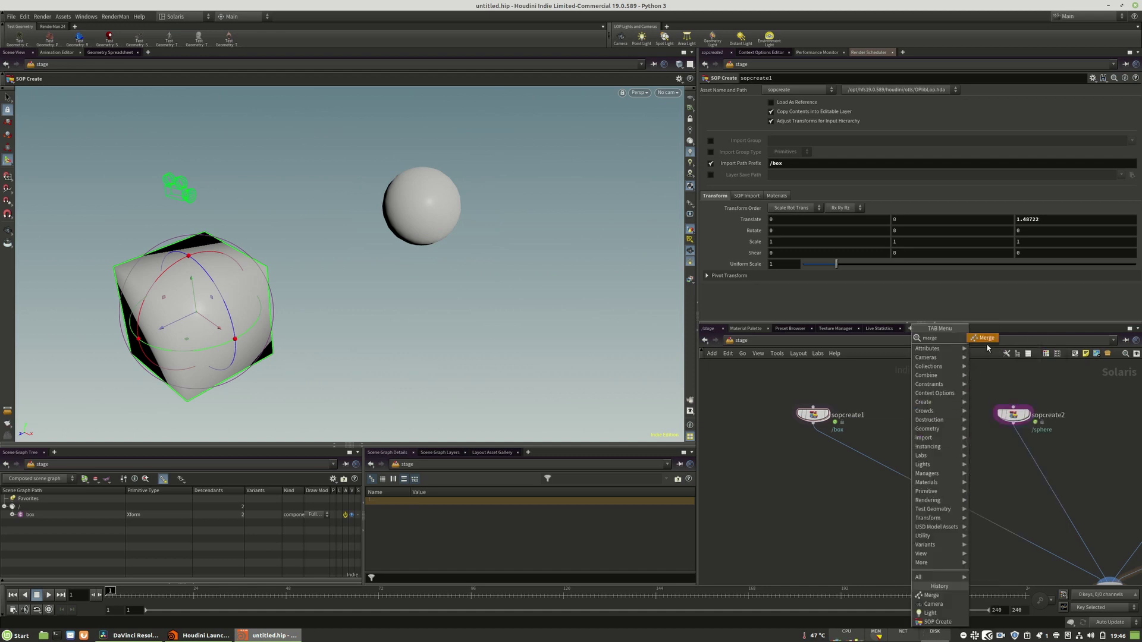
{"action": "key", "text": "Return"}
{"action": "left_click", "coordinate": [902, 476]}
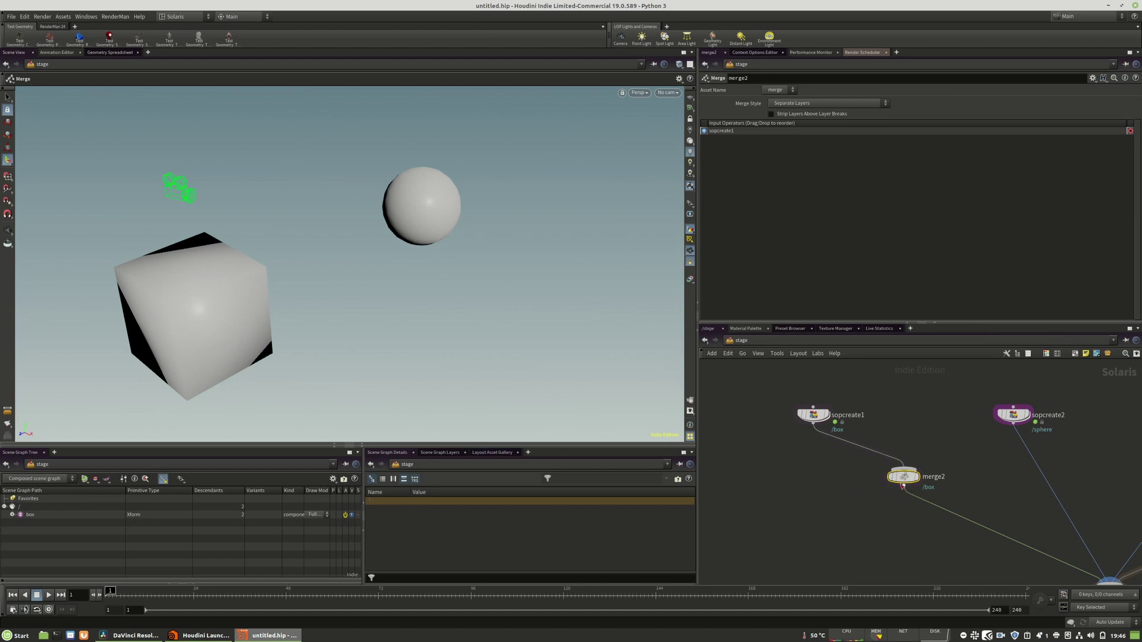
{"action": "left_click_drag", "start_coordinate": [902, 485], "coordinate": [813, 527]}
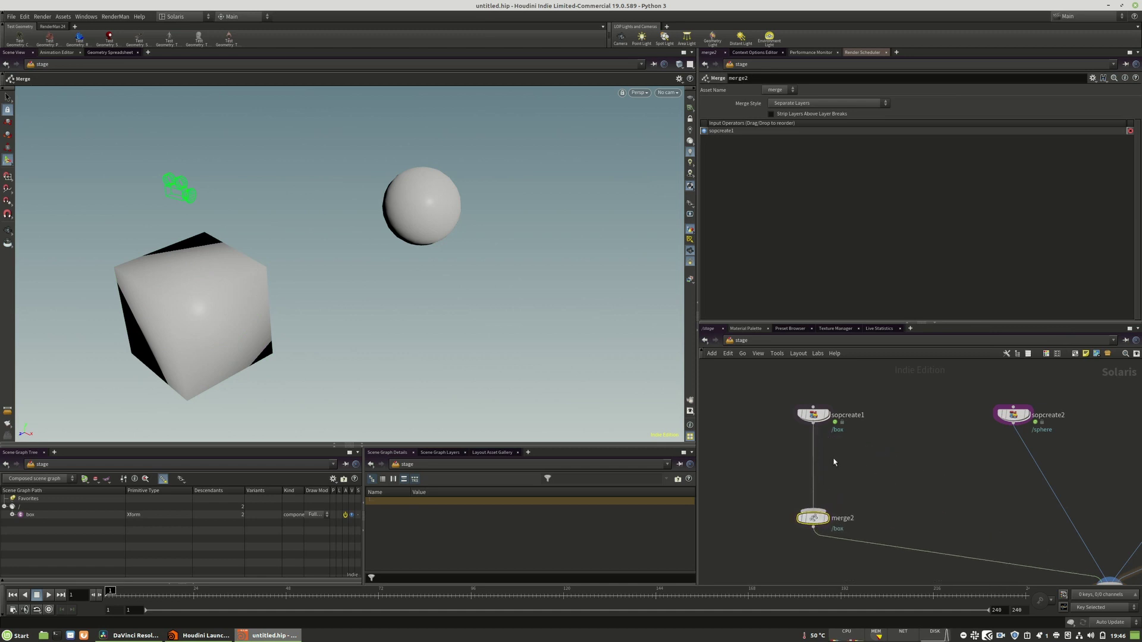
Step: Make room below sopcreate1, add a Transform node fed by it, and wire the transform's output into merge2
{"action": "left_click", "coordinate": [816, 415]}
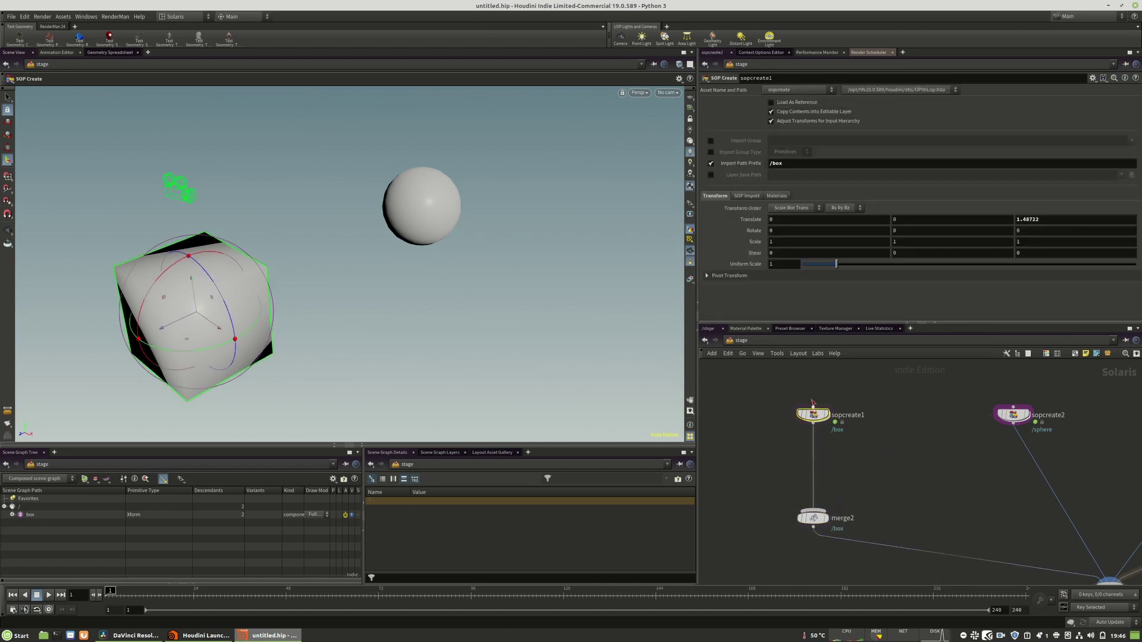
{"action": "left_click", "coordinate": [788, 427]}
{"action": "middle_click_drag", "start_coordinate": [852, 461], "coordinate": [839, 458]}
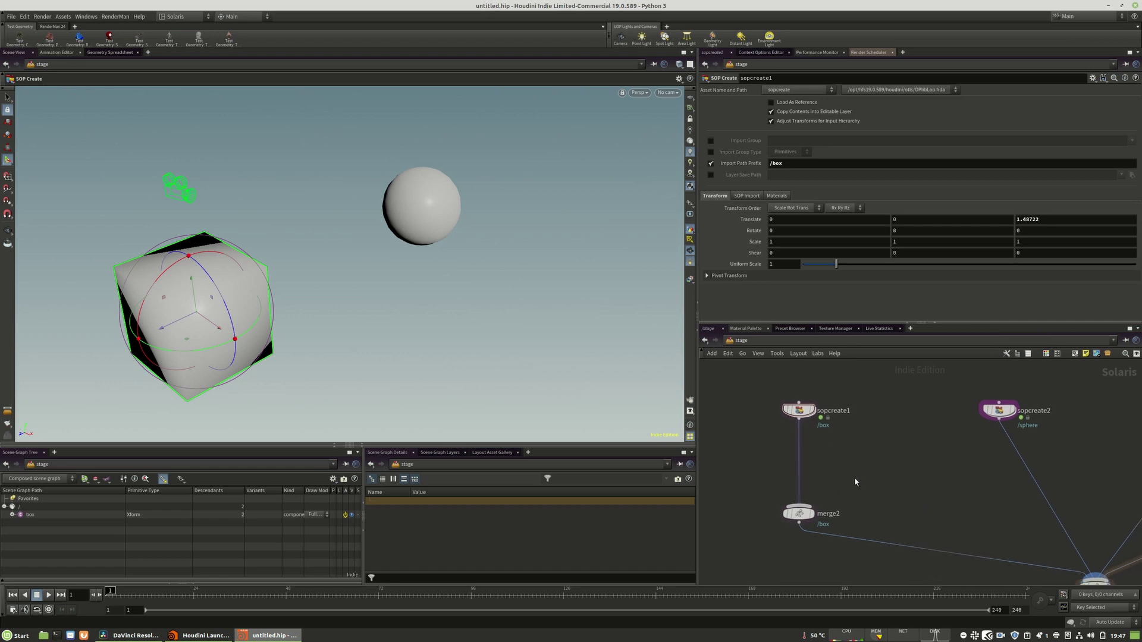
{"action": "left_click_drag", "start_coordinate": [798, 410], "coordinate": [798, 393]}
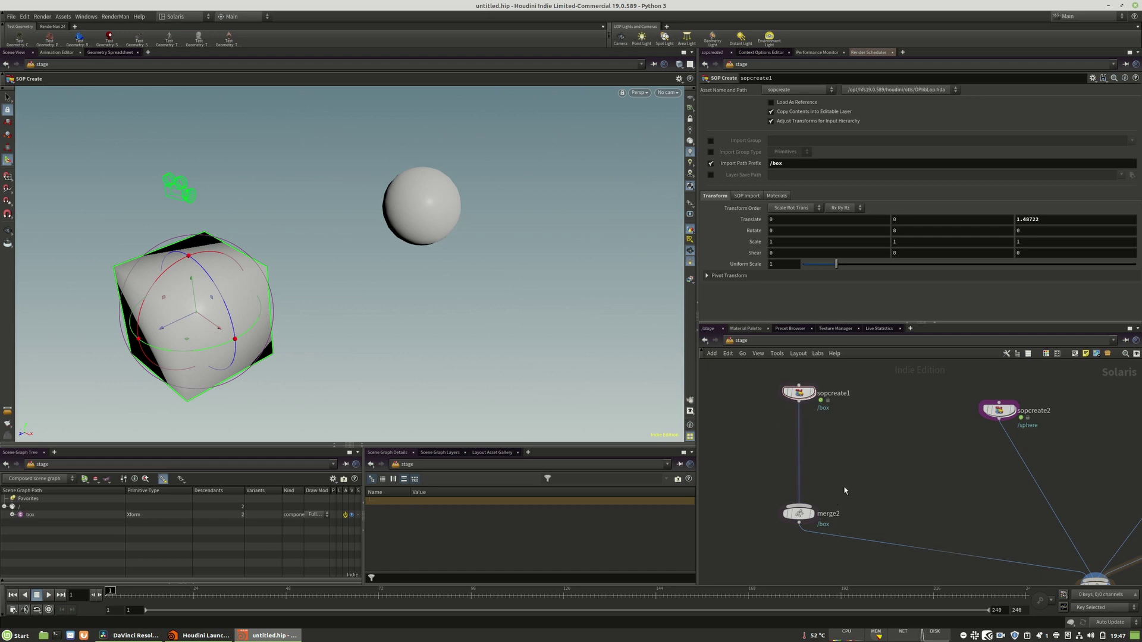
{"action": "key", "text": "Tab"}
{"action": "type", "text": "tra"}
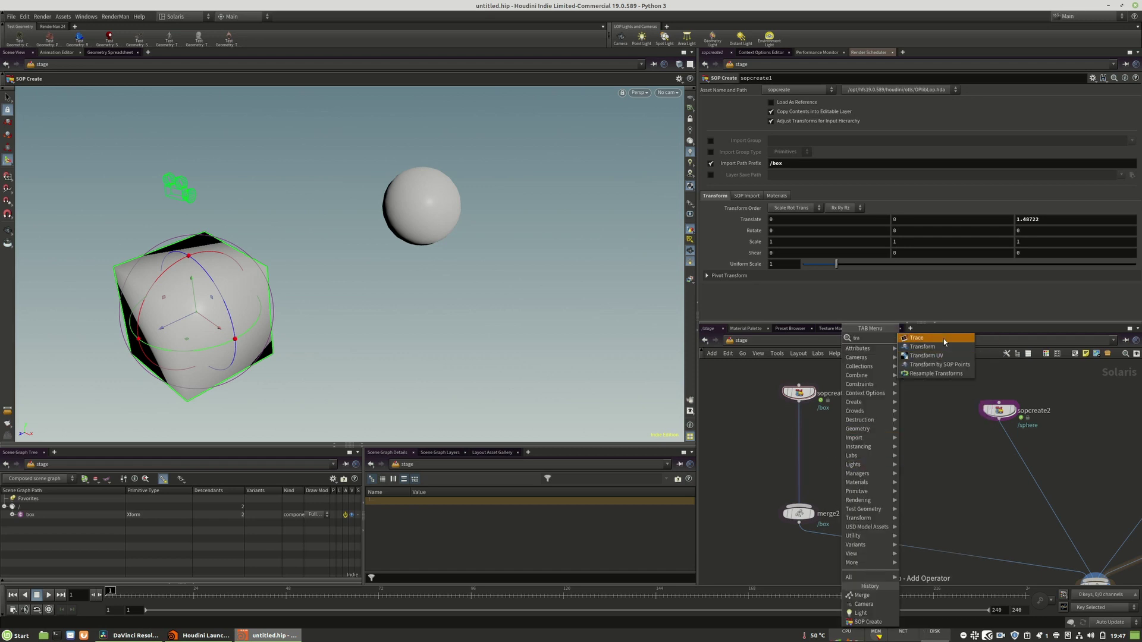
{"action": "left_click", "coordinate": [929, 347]}
{"action": "left_click", "coordinate": [864, 441]}
{"action": "left_click_drag", "start_coordinate": [864, 431], "coordinate": [799, 401]}
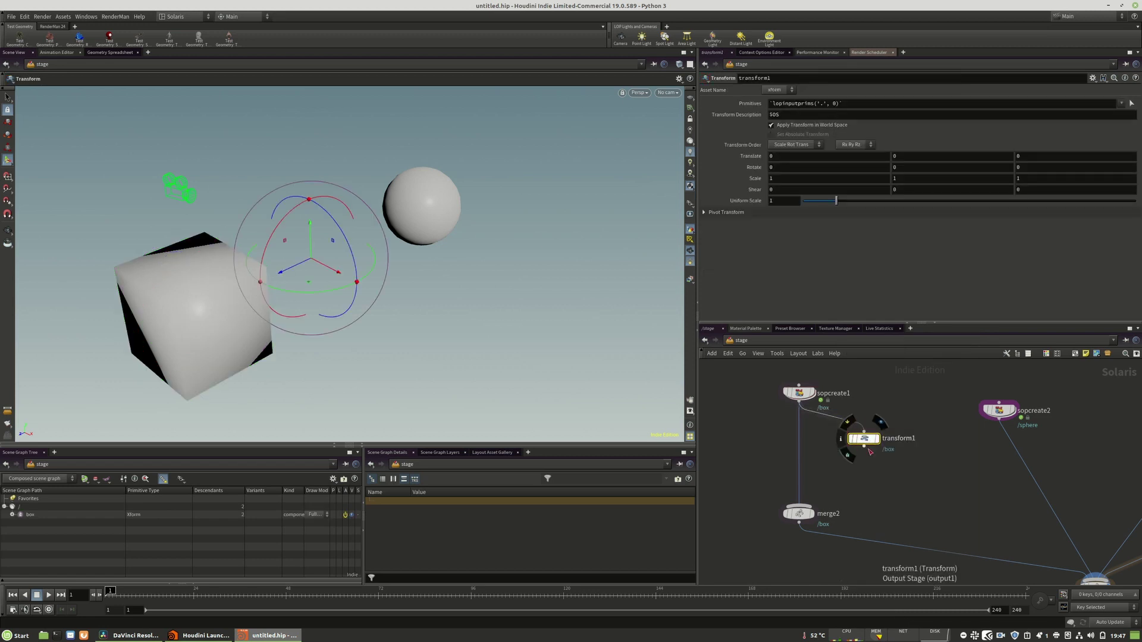
{"action": "mouse_move", "coordinate": [863, 446]}
{"action": "left_mouse_down"}
{"action": "mouse_move", "coordinate": [799, 505]}
{"action": "mouse_move", "coordinate": [868, 446]}
{"action": "left_mouse_up"}
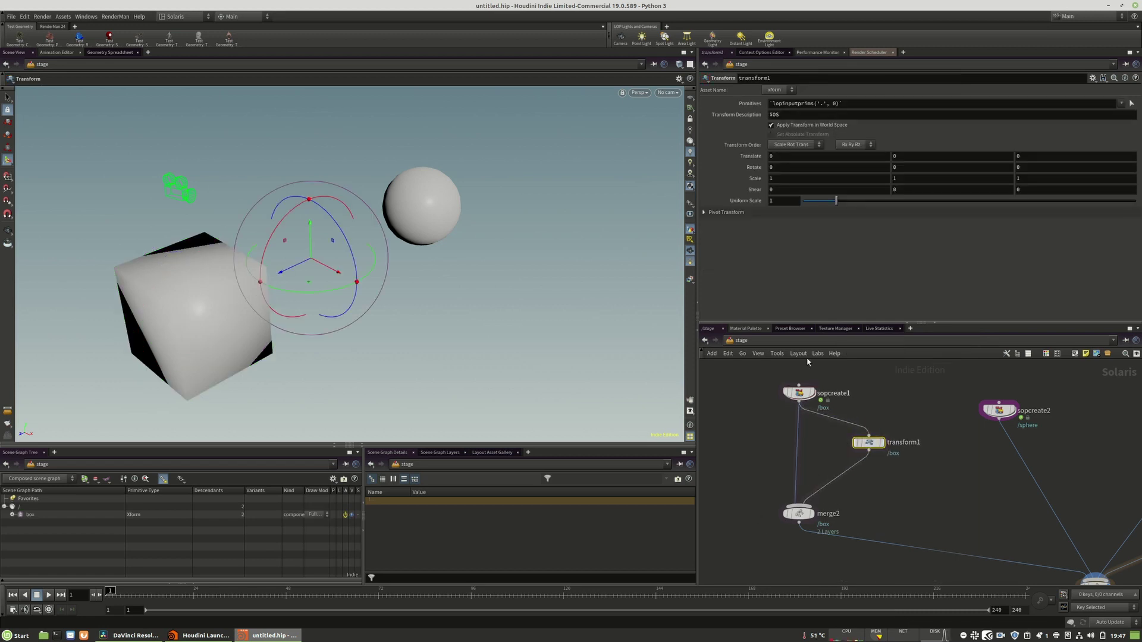
Step: Display the output of merge2 and translate transform1 to about 0.56 in X and -3.14 in Z
{"action": "left_click", "coordinate": [799, 394]}
{"action": "left_click", "coordinate": [811, 513]}
{"action": "left_click", "coordinate": [799, 513]}
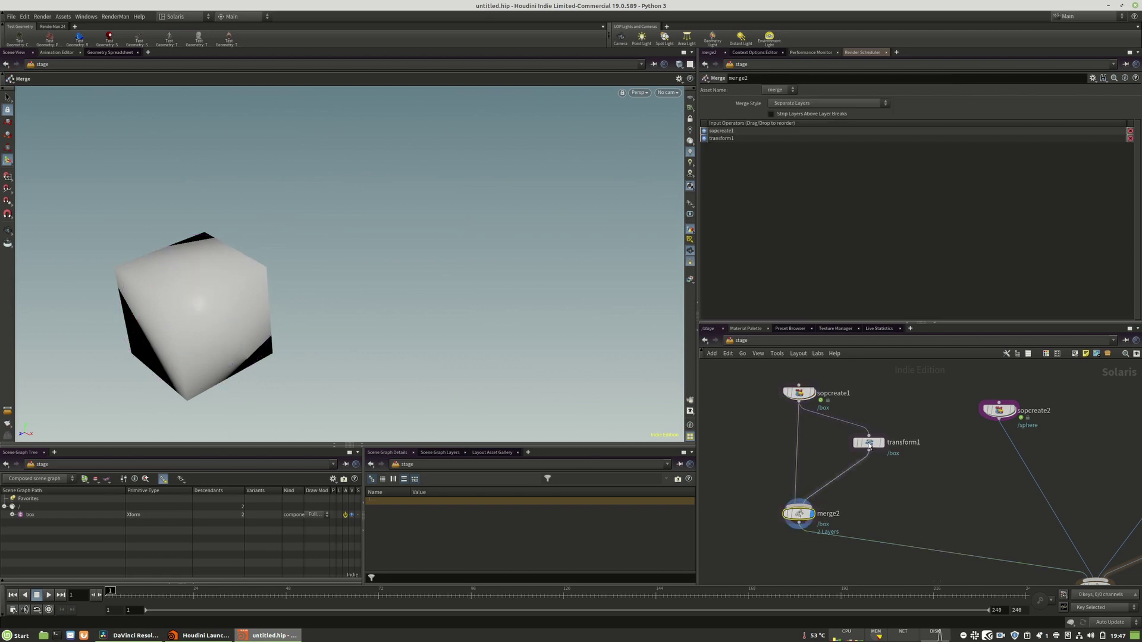
{"action": "left_click", "coordinate": [868, 443]}
{"action": "left_click_drag", "start_coordinate": [277, 278], "coordinate": [387, 248]}
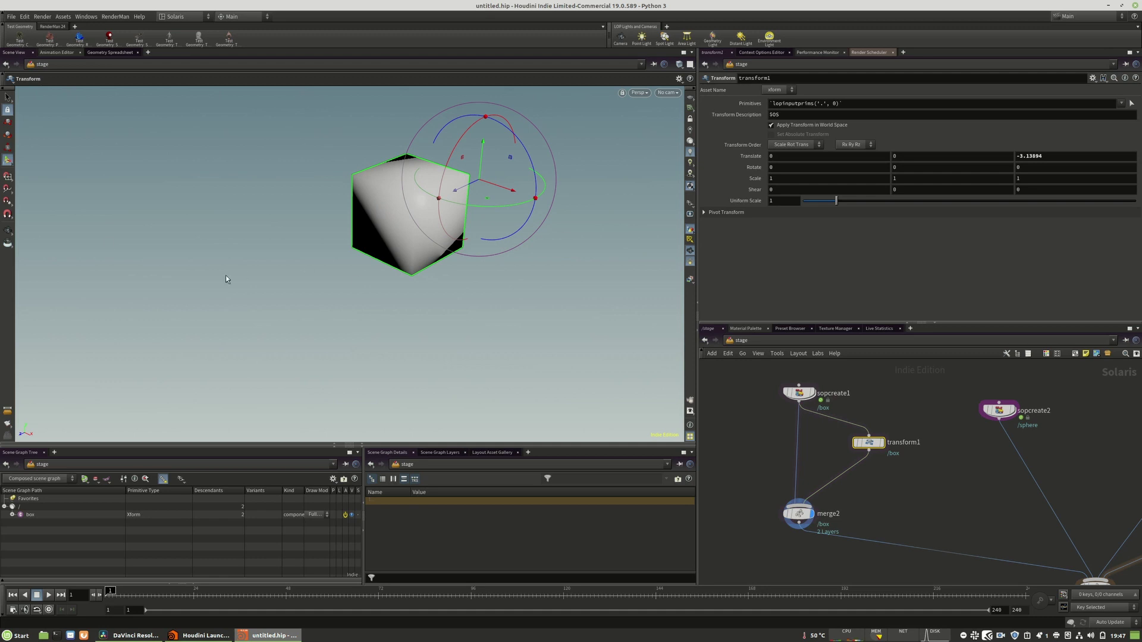
{"action": "left_click_drag", "start_coordinate": [514, 190], "coordinate": [553, 206]}
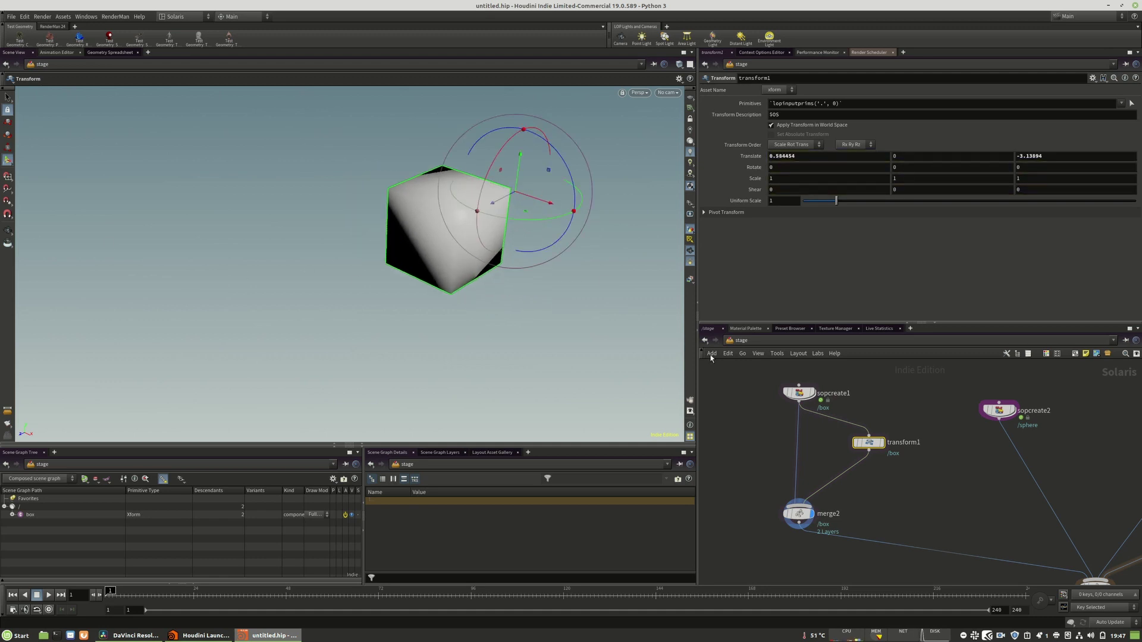
Step: Insert a Duplicate node on the wire between sopcreate1 and merge2, and feed its output into transform1 as well
{"action": "left_click_drag", "start_coordinate": [868, 443], "coordinate": [873, 458]}
{"action": "key", "text": "Tab"}
{"action": "type", "text": "d"}
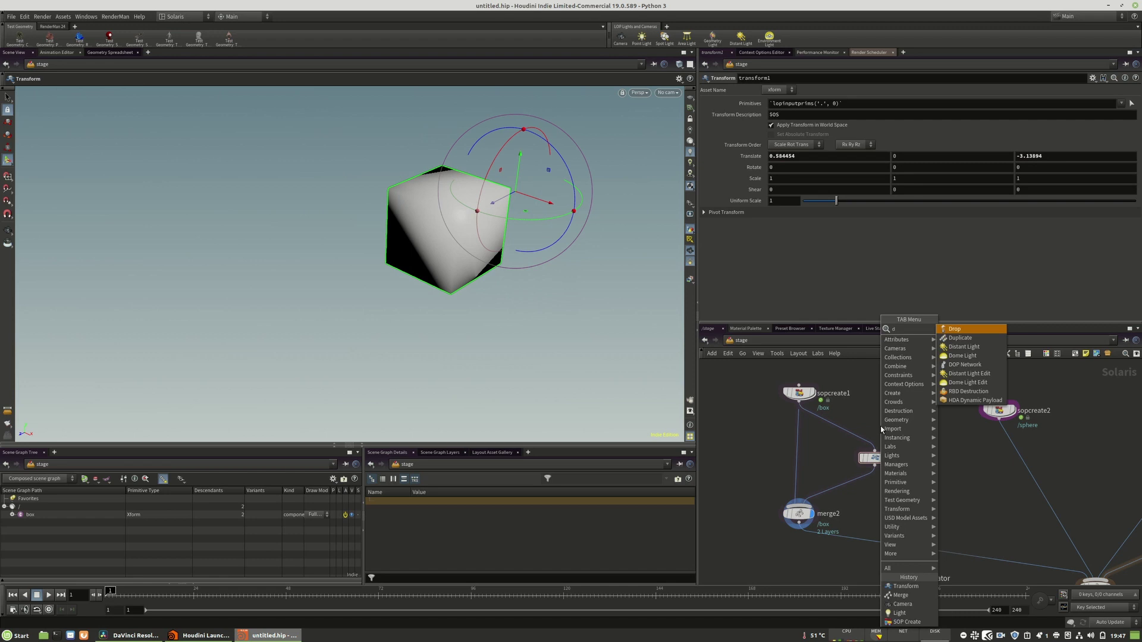
{"action": "type", "text": "u"}
{"action": "left_click", "coordinate": [955, 332]}
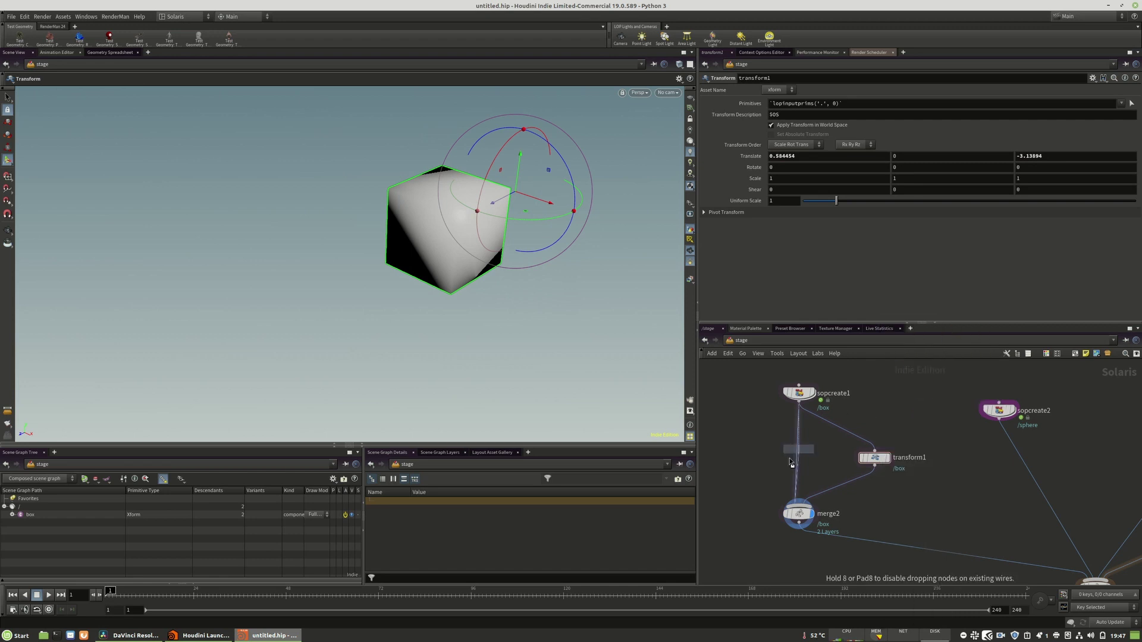
{"action": "left_click", "coordinate": [790, 437]}
{"action": "left_click", "coordinate": [799, 433]}
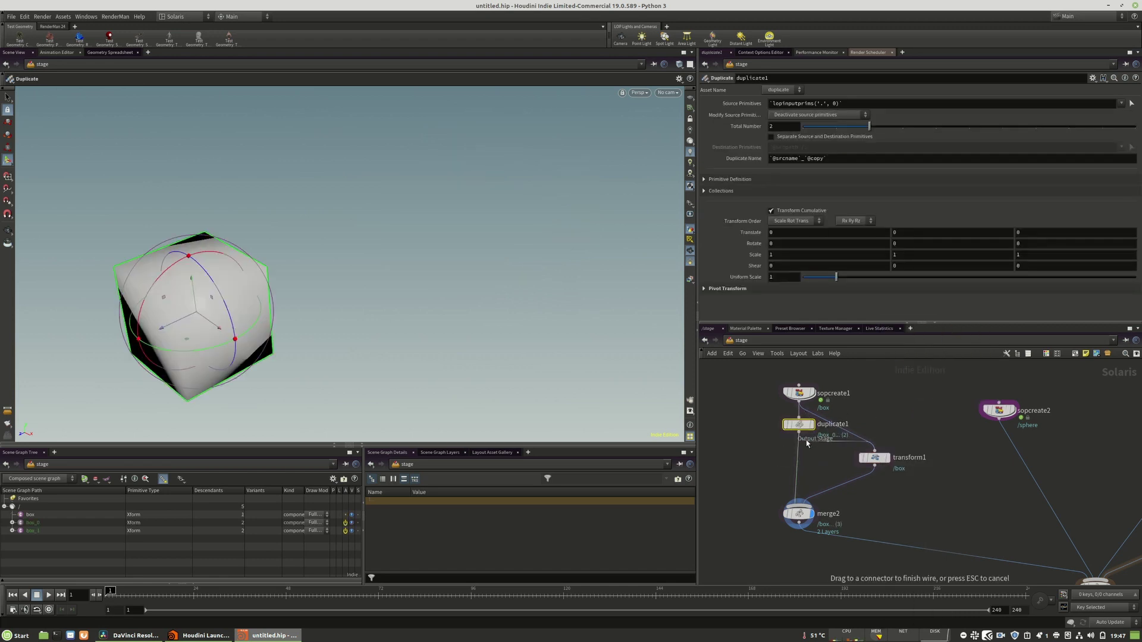
{"action": "left_click", "coordinate": [874, 452]}
{"action": "left_click_drag", "start_coordinate": [798, 424], "coordinate": [801, 419]}
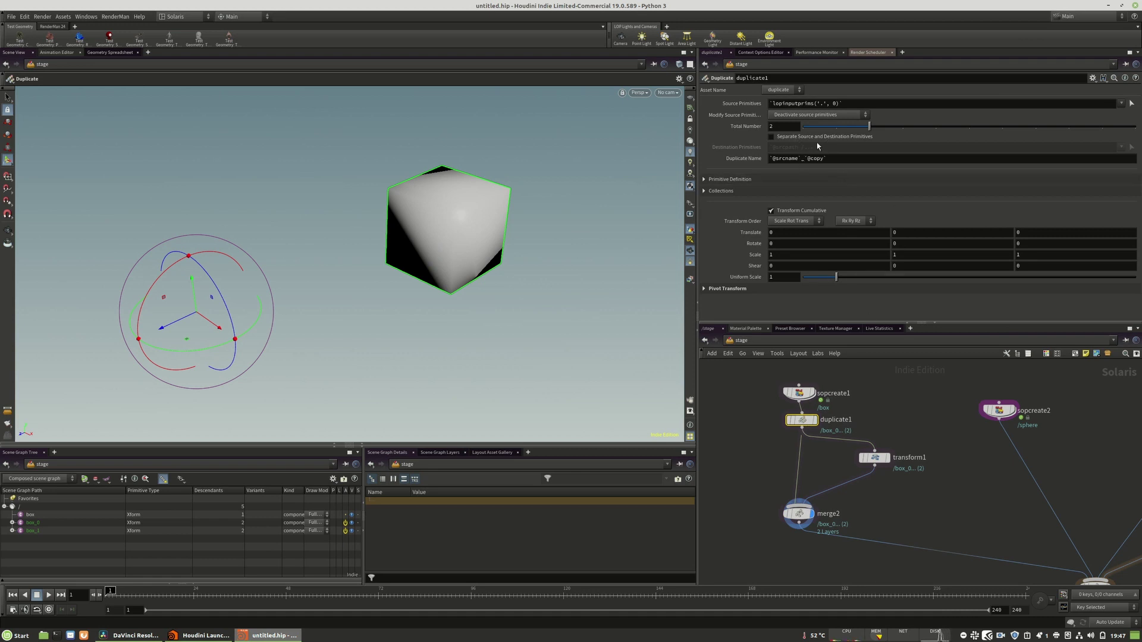
Step: Compare the outputs of transform1, duplicate1 and sopcreate1, and spread these nodes farther apart vertically
{"action": "left_click", "coordinate": [874, 457]}
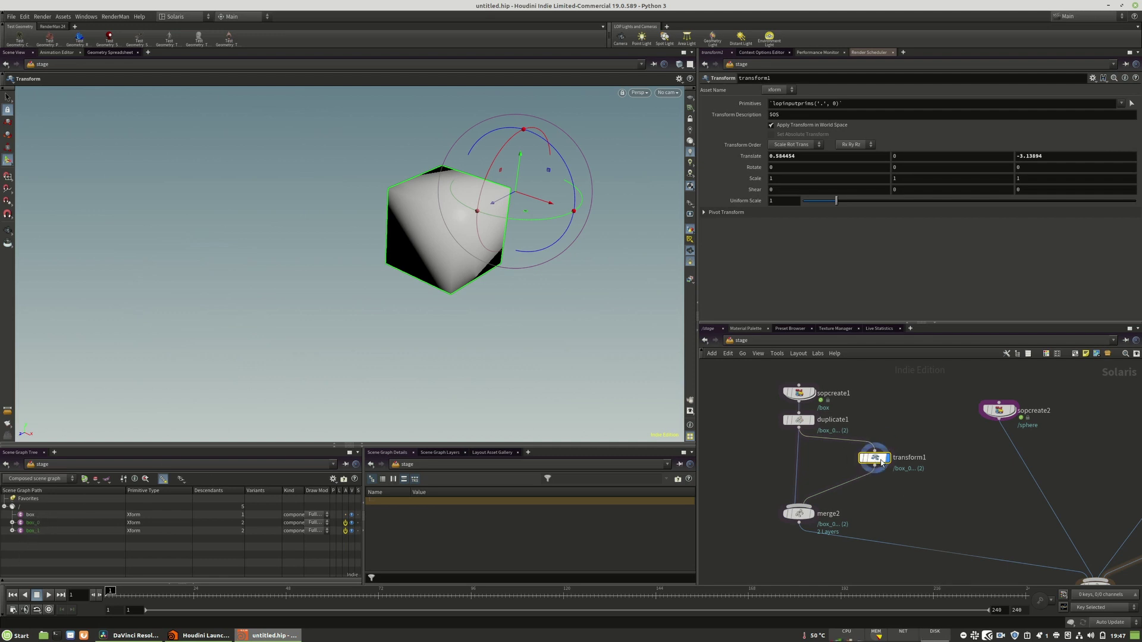
{"action": "left_click_drag", "start_coordinate": [874, 457], "coordinate": [871, 466]}
{"action": "left_click", "coordinate": [810, 420]}
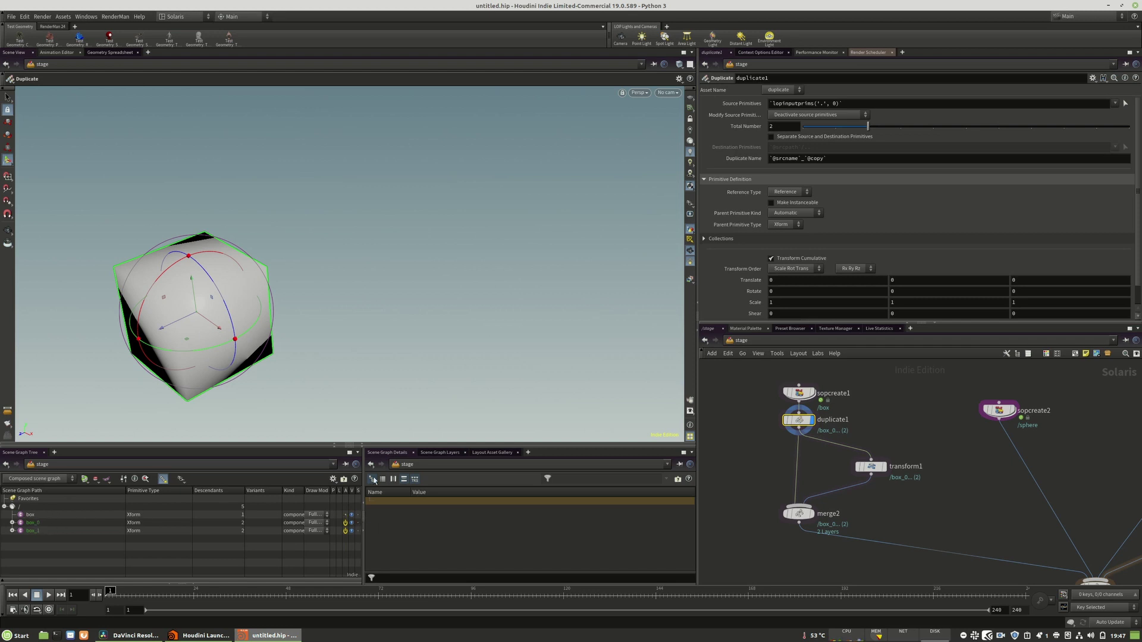
{"action": "left_click_drag", "start_coordinate": [812, 393], "coordinate": [813, 373]}
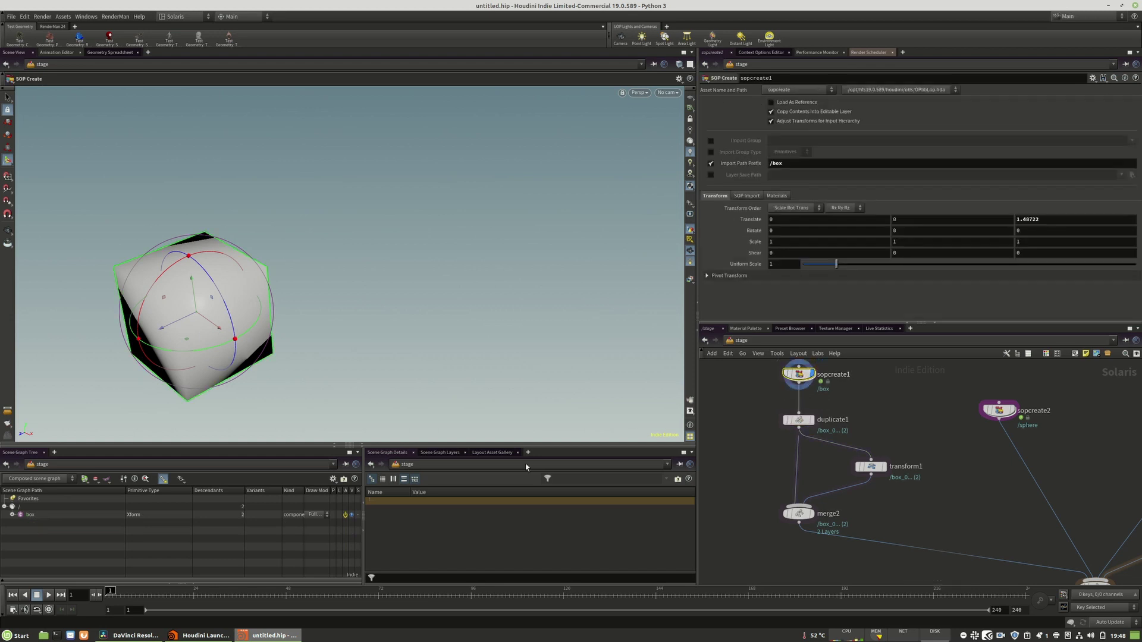
{"action": "left_click", "coordinate": [798, 420]}
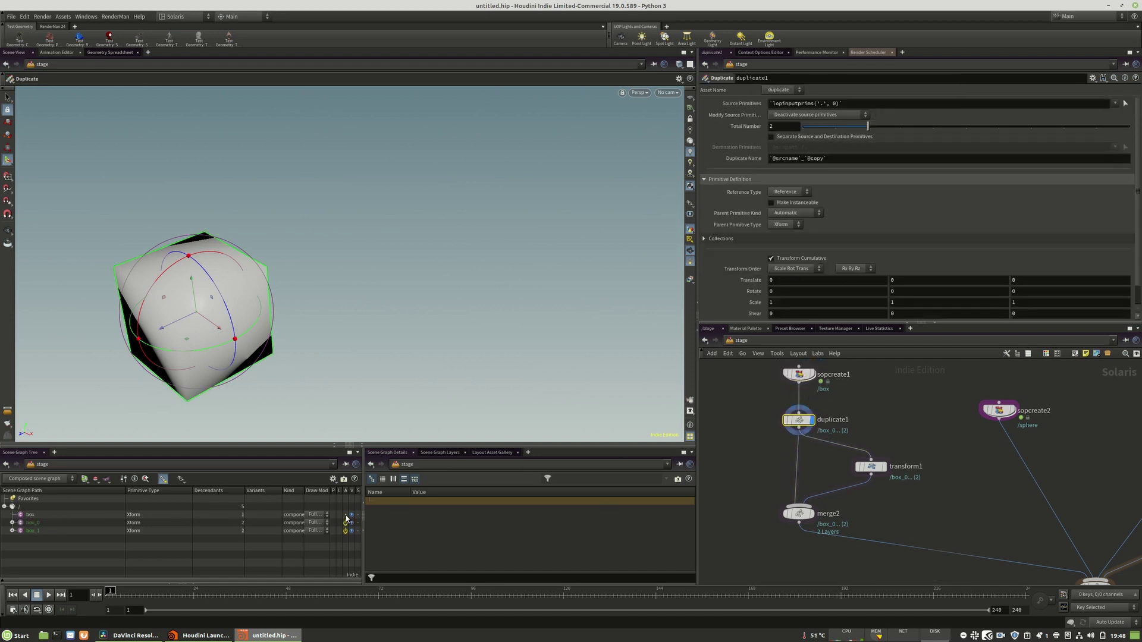
Step: Try toggling the active and visible states of the source box prim in duplicate1's scene graph
{"action": "left_click", "coordinate": [351, 515]}
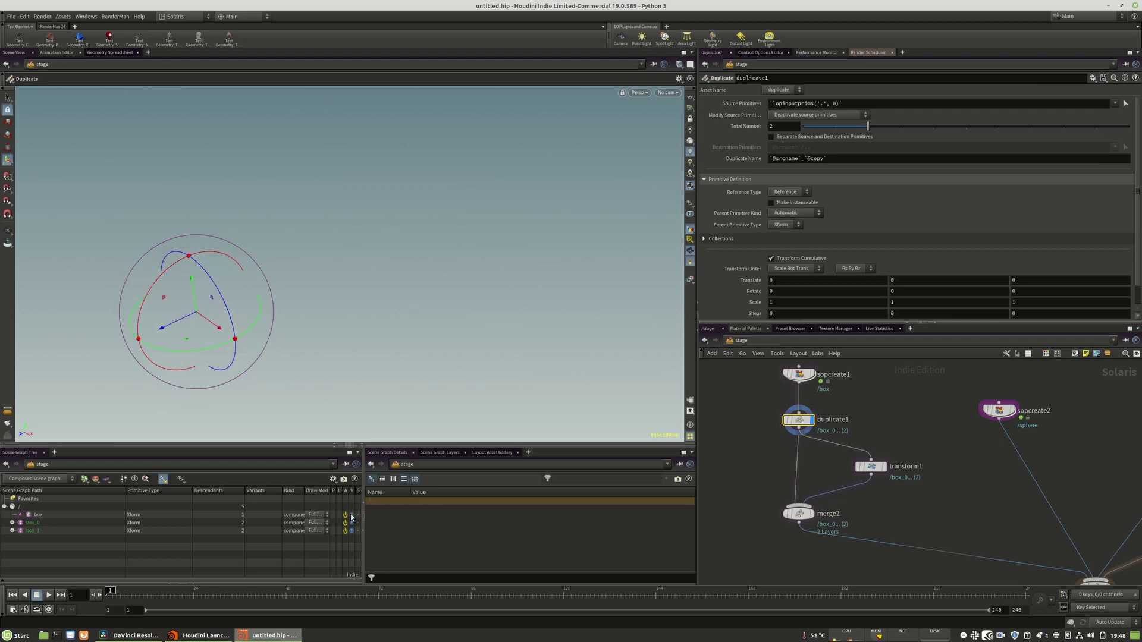
{"action": "left_click", "coordinate": [345, 523]}
{"action": "left_click", "coordinate": [345, 515]}
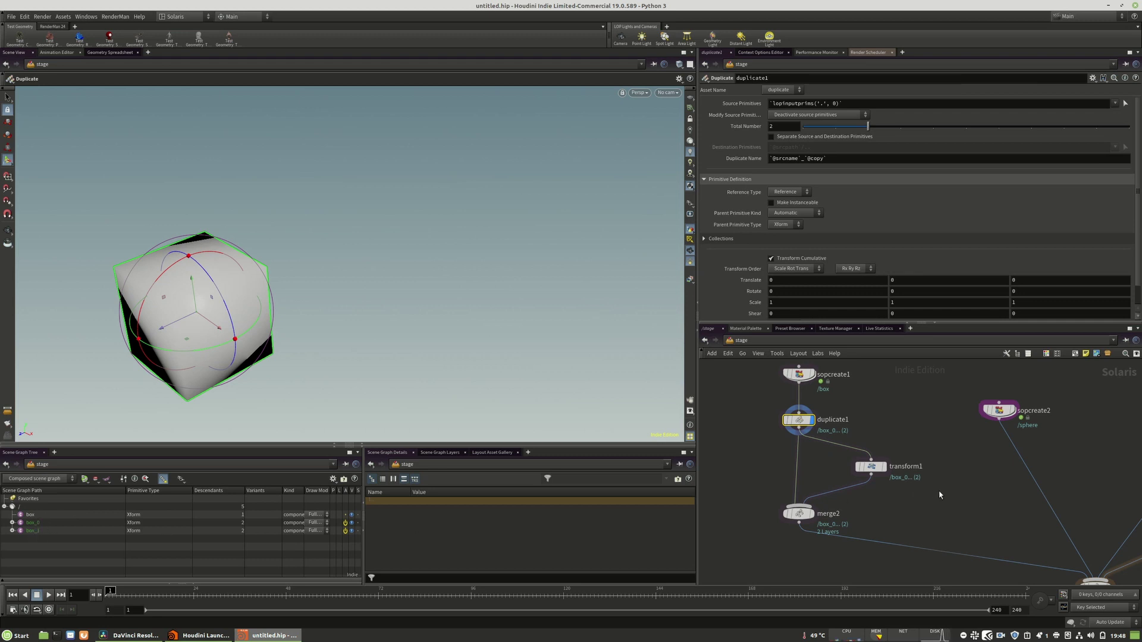
Step: Restrict transform1 to the second duplicate by setting its Primitives to /box_1 from the scene graph
{"action": "left_click", "coordinate": [880, 469]}
{"action": "left_click", "coordinate": [30, 531]}
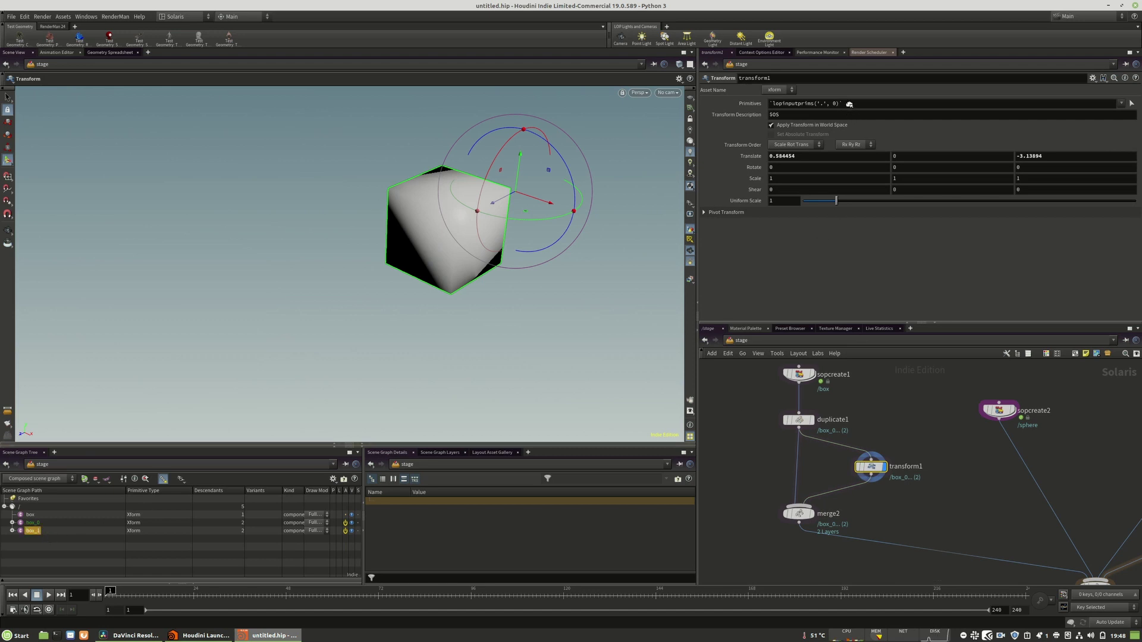
{"action": "left_click_drag", "start_coordinate": [849, 103], "coordinate": [804, 102]}
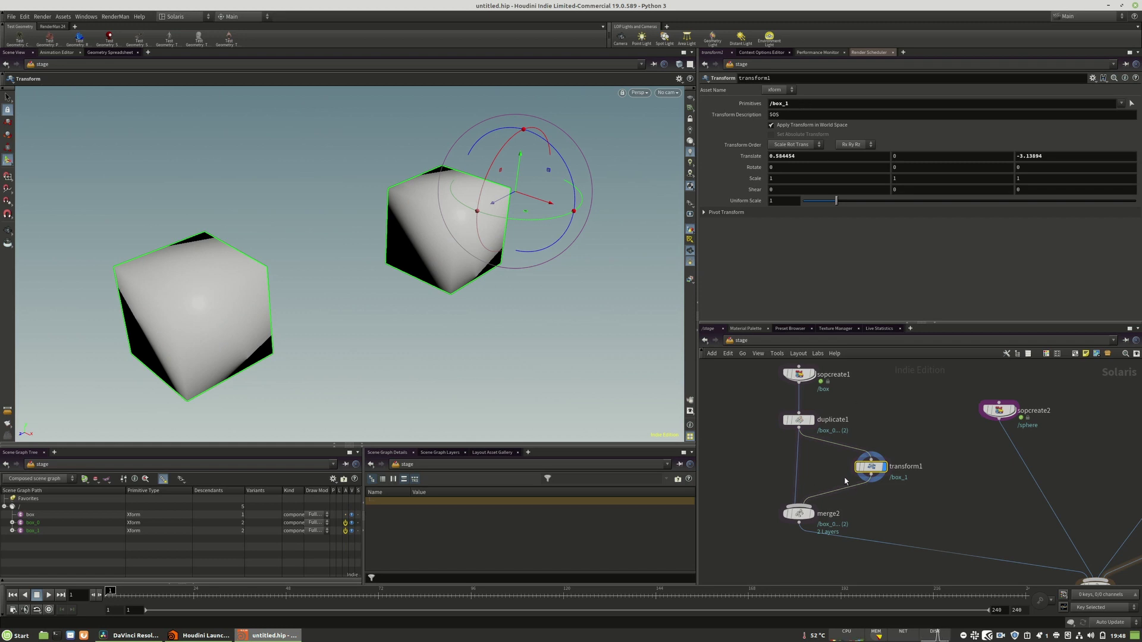
Step: Copy transform1 onto the direct wire from duplicate1 to merge2 and set the copy's Primitives to /box_0
{"action": "left_click_drag", "start_coordinate": [870, 468], "coordinate": [767, 468], "text": "alt"}
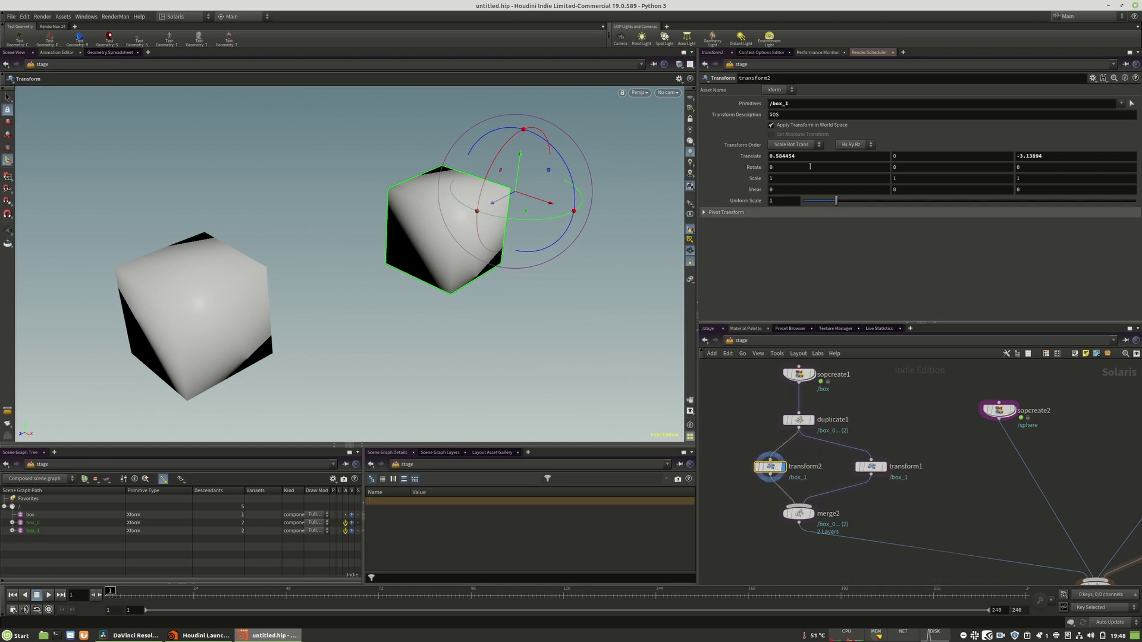
{"action": "left_click", "coordinate": [800, 104]}
{"action": "key", "text": "BackSpace"}
{"action": "type", "text": "0"}
{"action": "key", "text": "Return"}
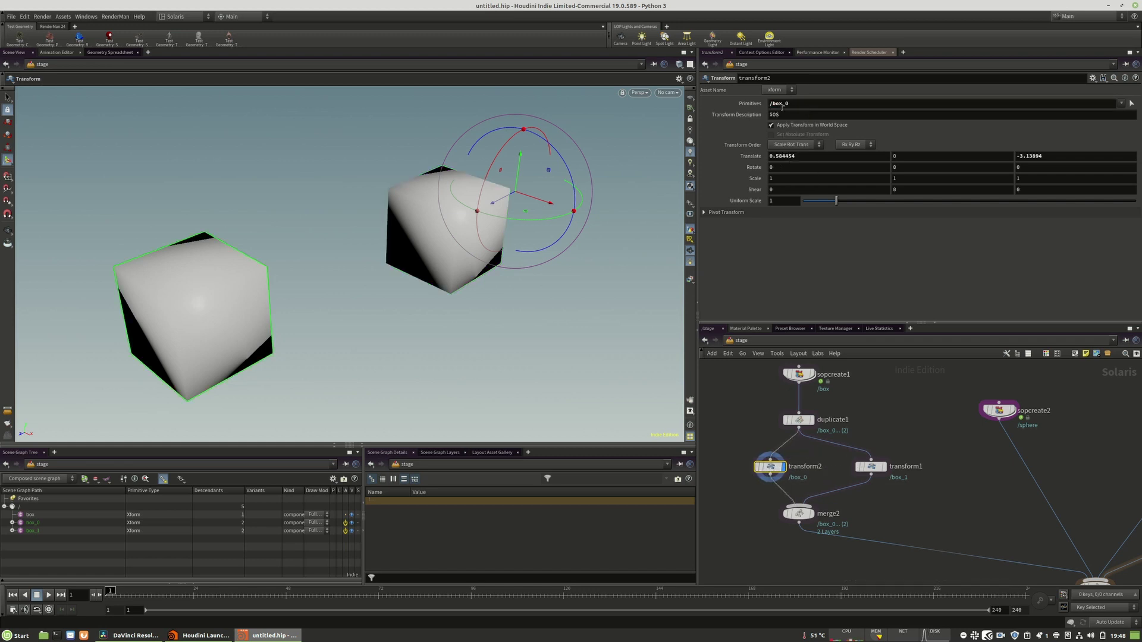
Step: Display merge2's output, place it lower between the two transform nodes, and bring transform1 slightly closer
{"action": "left_click", "coordinate": [875, 472]}
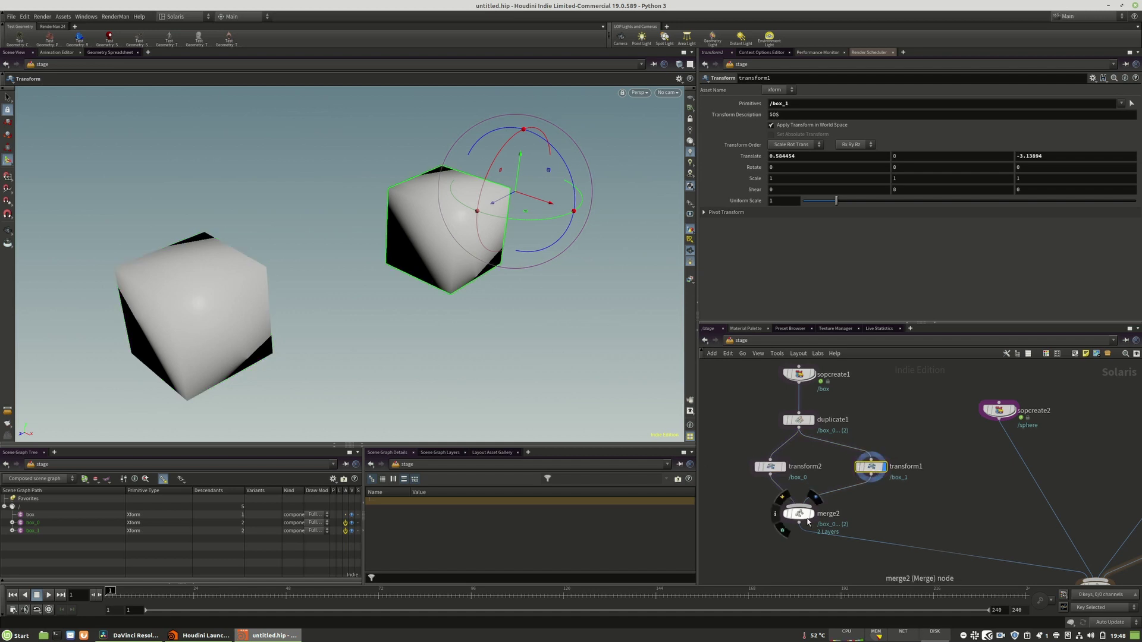
{"action": "left_click_drag", "start_coordinate": [810, 519], "coordinate": [823, 539]}
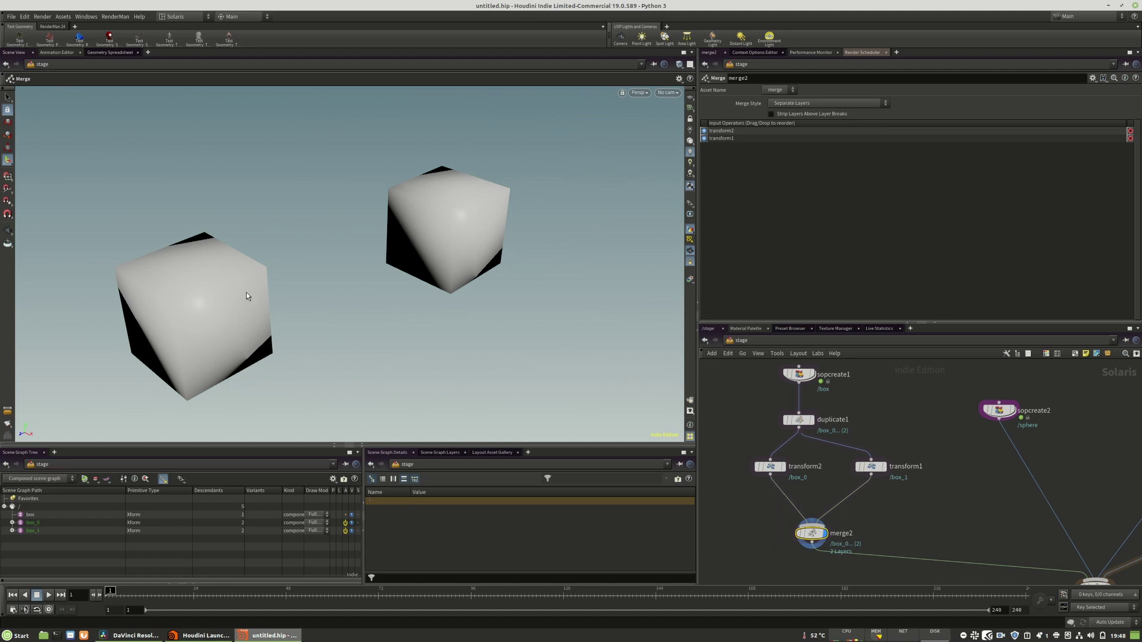
{"action": "mouse_move", "coordinate": [872, 468]}
{"action": "left_mouse_down"}
{"action": "mouse_move", "coordinate": [860, 478]}
{"action": "mouse_move", "coordinate": [859, 467]}
{"action": "left_mouse_up"}
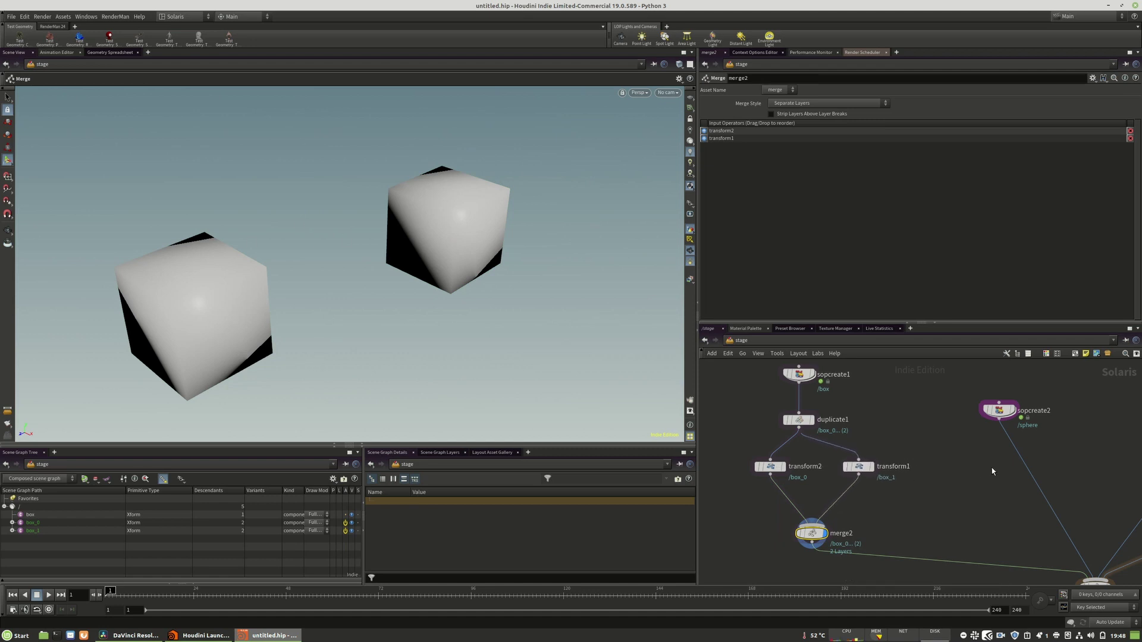
Step: Center sopcreate1 and duplicate1 above the two transform nodes, and move sopcreate2 slightly away from the box branch
{"action": "left_click", "coordinate": [991, 469]}
{"action": "middle_click_drag", "start_coordinate": [869, 431], "coordinate": [860, 455]}
{"action": "left_click_drag", "start_coordinate": [787, 444], "coordinate": [796, 446]}
{"action": "left_click_drag", "start_coordinate": [787, 397], "coordinate": [796, 397]}
{"action": "scroll", "coordinate": [815, 375], "scroll_direction": "down", "scroll_amount": 4}
{"action": "middle_click_drag", "start_coordinate": [900, 403], "coordinate": [843, 457]}
{"action": "scroll", "coordinate": [843, 458], "scroll_direction": "up", "scroll_amount": 1}
{"action": "scroll", "coordinate": [844, 458], "scroll_direction": "up", "scroll_amount": 2}
{"action": "left_click_drag", "start_coordinate": [844, 458], "coordinate": [873, 445]}
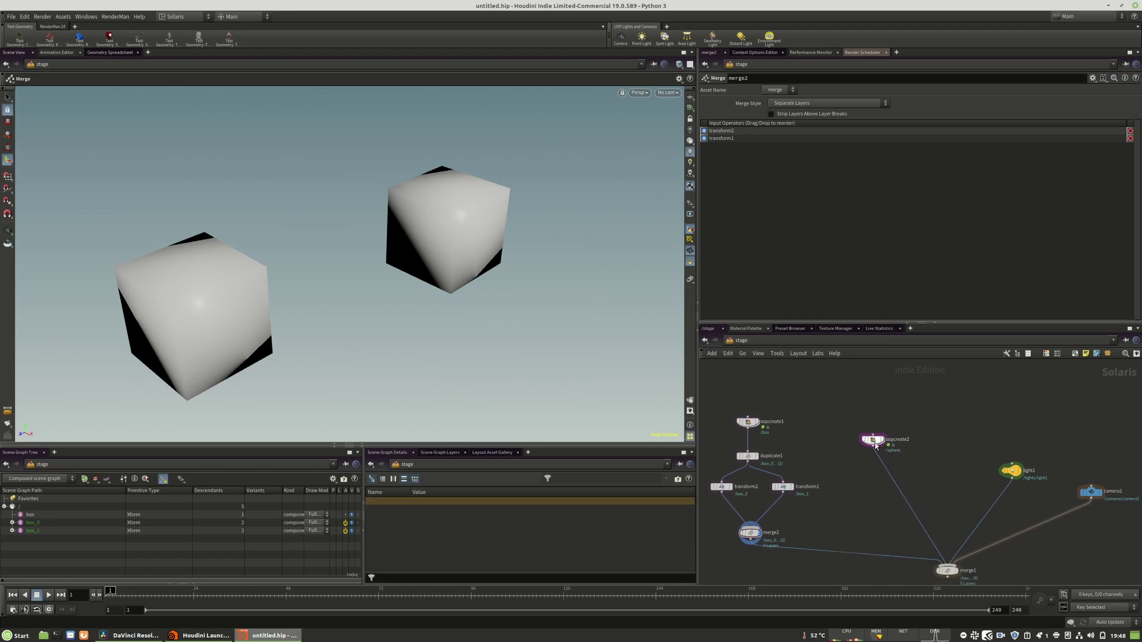
Step: Change the Import Path Prefix of sopcreate2 to /geometry
{"action": "left_click", "coordinate": [875, 441]}
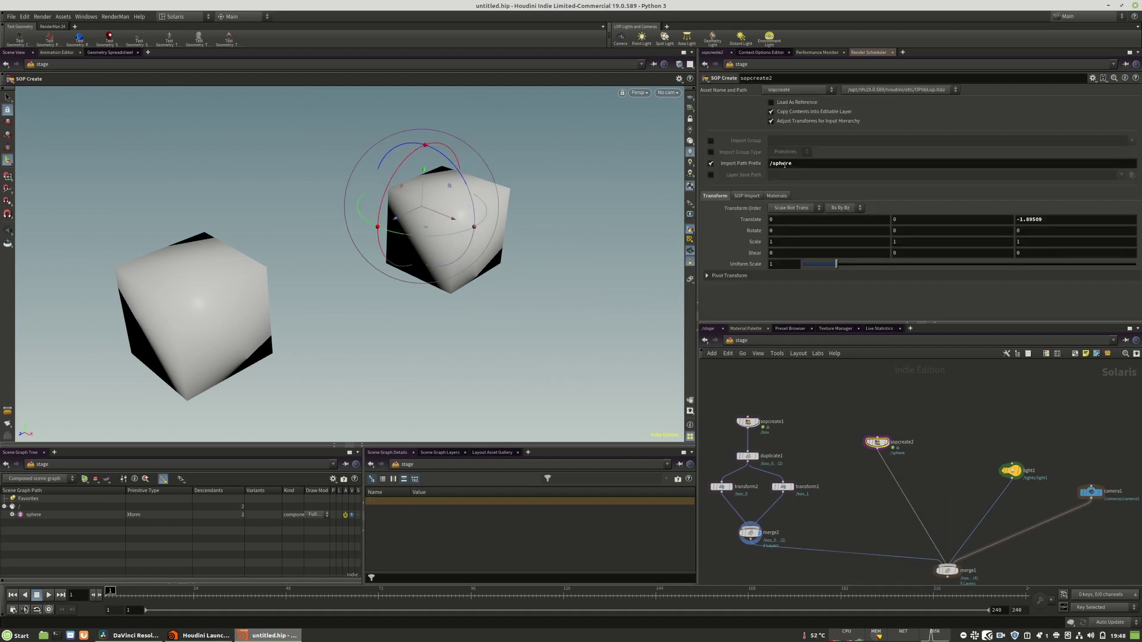
{"action": "double_click", "coordinate": [800, 165]}
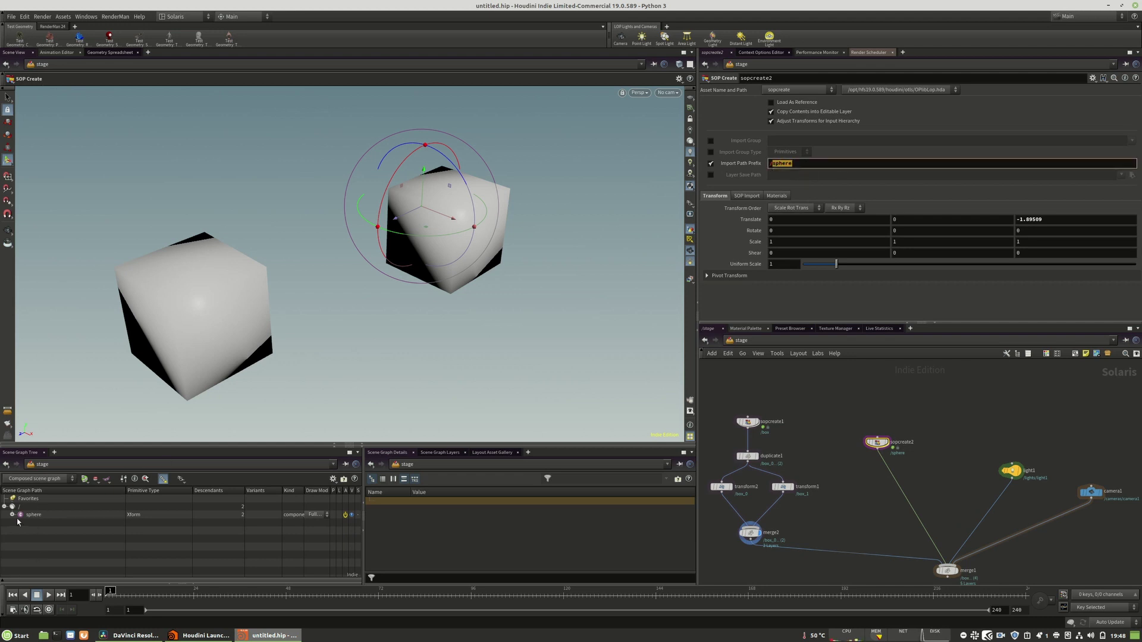
{"action": "left_click", "coordinate": [876, 444]}
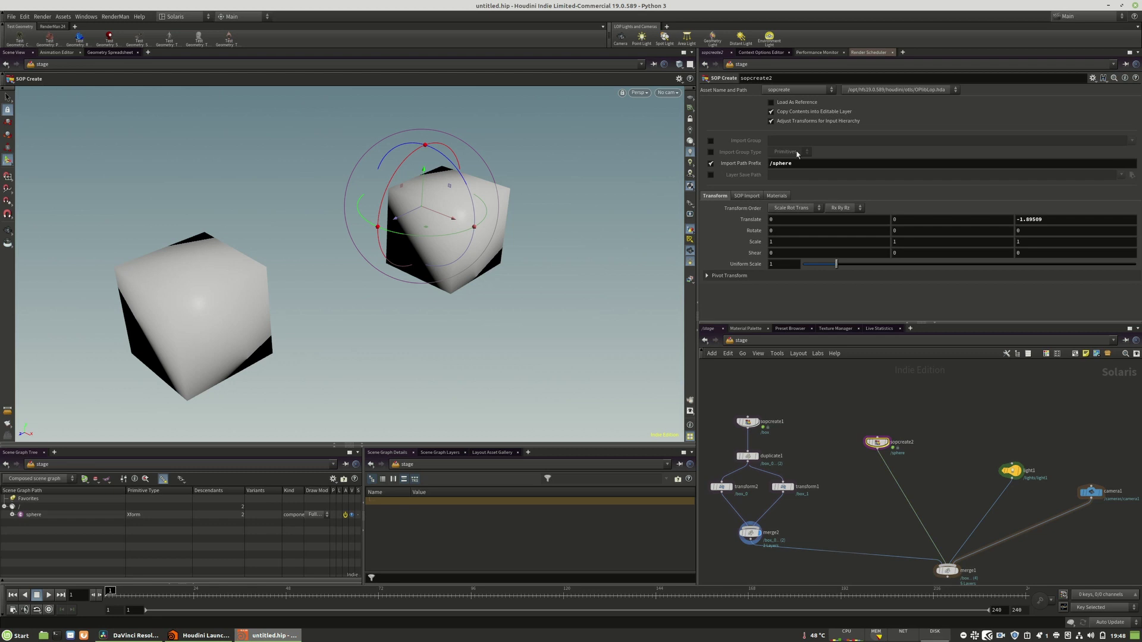
{"action": "left_click", "coordinate": [809, 165]}
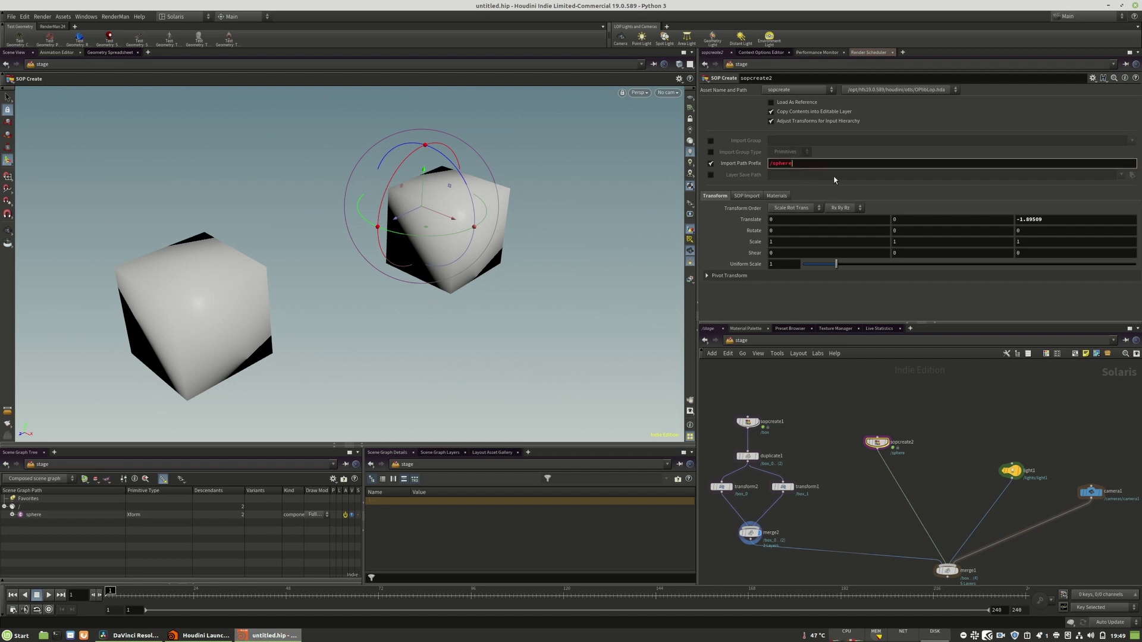
{"action": "key", "text": "BackSpace"}
{"action": "key", "text": "BackSpace"}
{"action": "key", "text": "BackSpace"}
{"action": "key", "text": "BackSpace"}
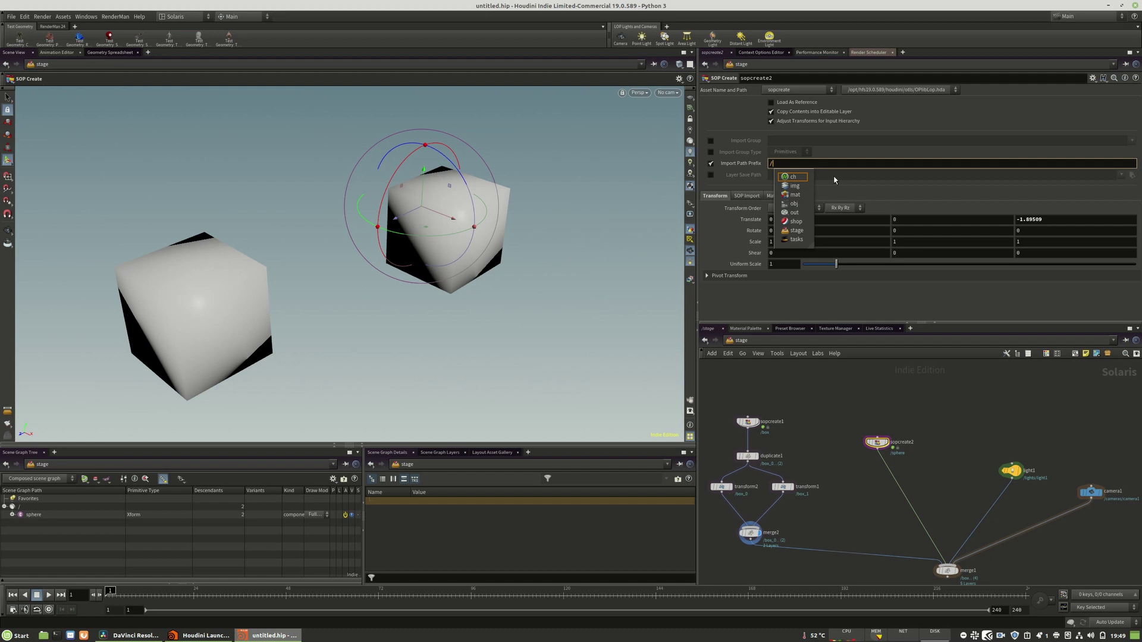
{"action": "type", "text": "geometry"}
{"action": "key", "text": "Return"}
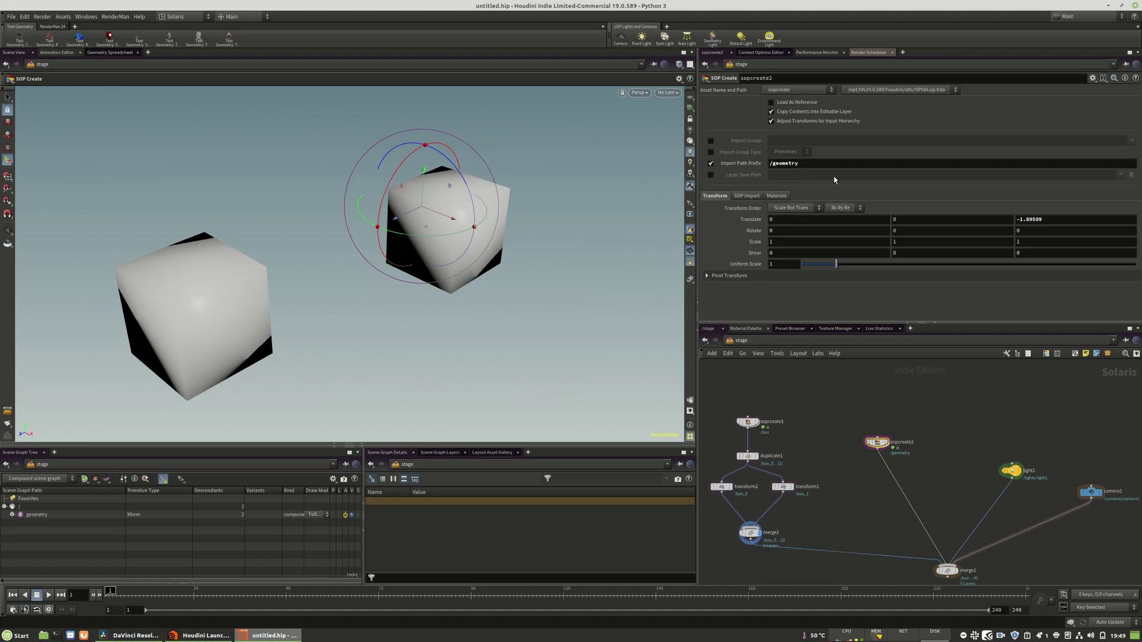
Step: Extend sopcreate2's Import Path Prefix to /geometry/sphere/, display the node, and expand the geometry prim in the scene graph
{"action": "left_click", "coordinate": [804, 161]}
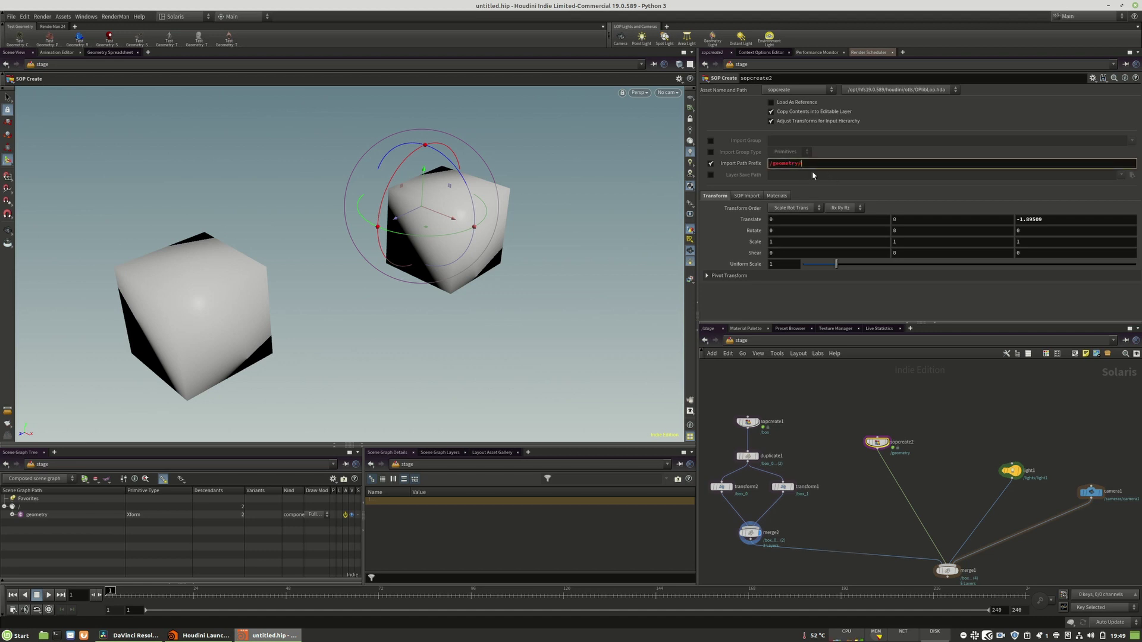
{"action": "type", "text": "/sphere/"}
{"action": "key", "text": "Return"}
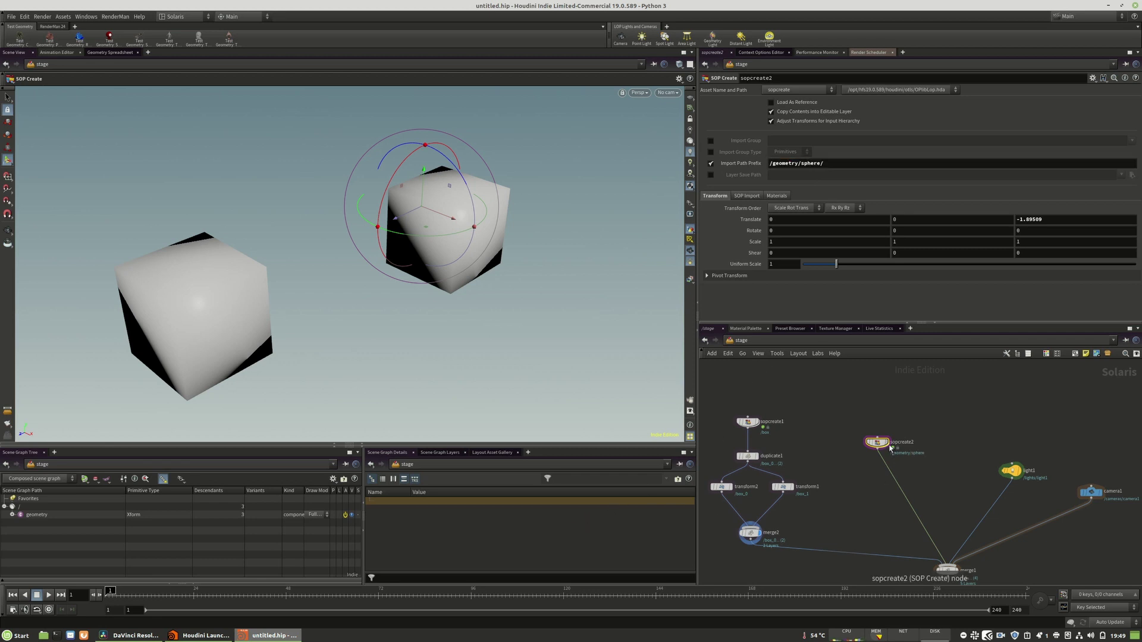
{"action": "left_click", "coordinate": [887, 443]}
{"action": "left_click", "coordinate": [12, 515]}
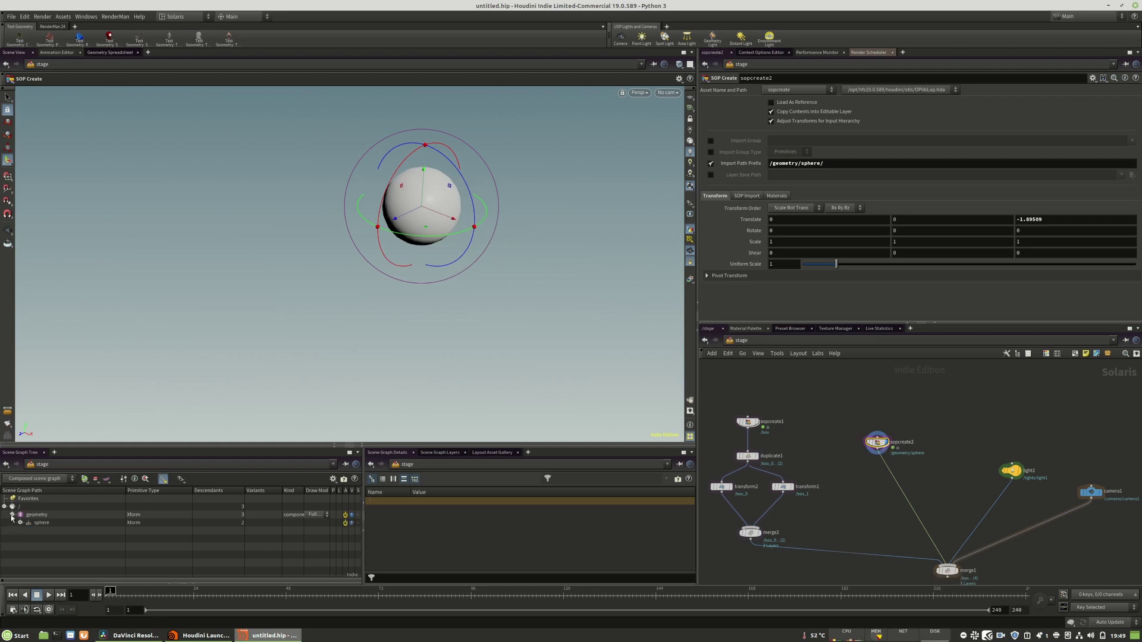
{"action": "left_click", "coordinate": [20, 522]}
{"action": "left_click", "coordinate": [19, 523]}
{"action": "left_click", "coordinate": [19, 523]}
{"action": "left_click", "coordinate": [19, 523]}
Step: Shift light1 slightly toward sopcreate2 and insert a new Merge node on the wire between sopcreate2 and merge1
{"action": "left_click_drag", "start_coordinate": [1002, 474], "coordinate": [986, 471]}
{"action": "middle_click_drag", "start_coordinate": [946, 490], "coordinate": [923, 467]}
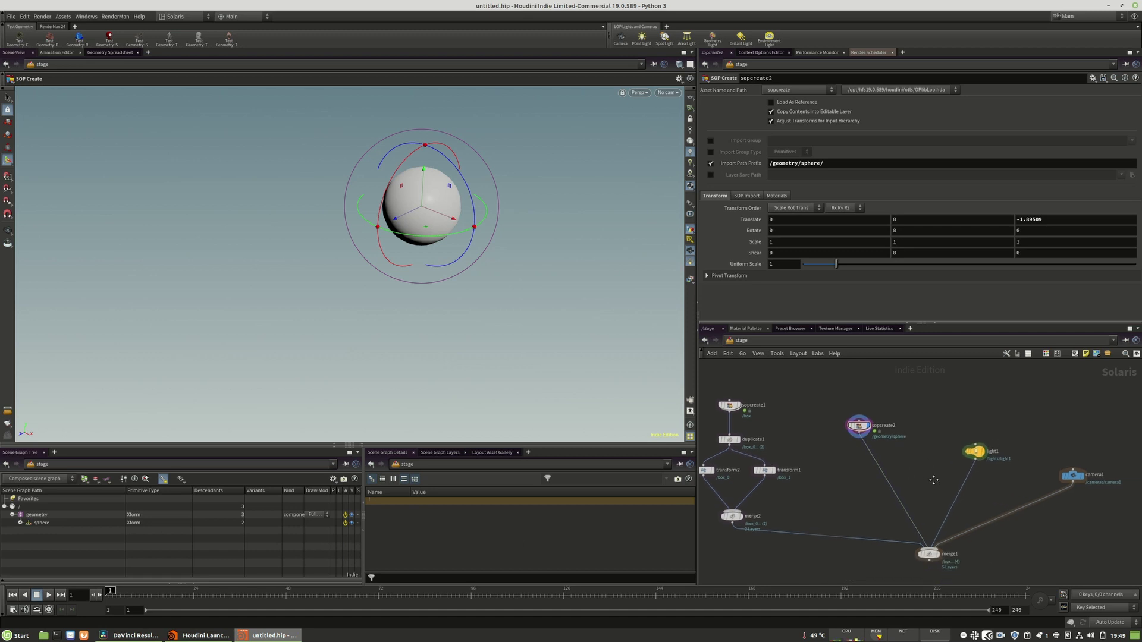
{"action": "key", "text": "Tab"}
{"action": "type", "text": "merge"}
{"action": "left_click", "coordinate": [1005, 320]}
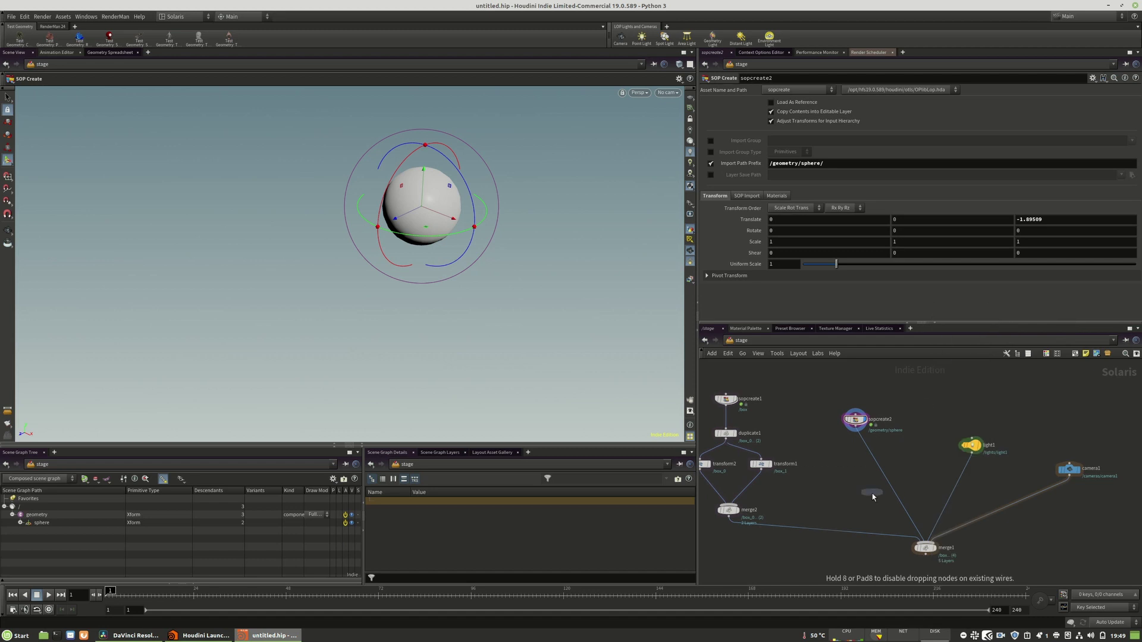
{"action": "left_click", "coordinate": [856, 501]}
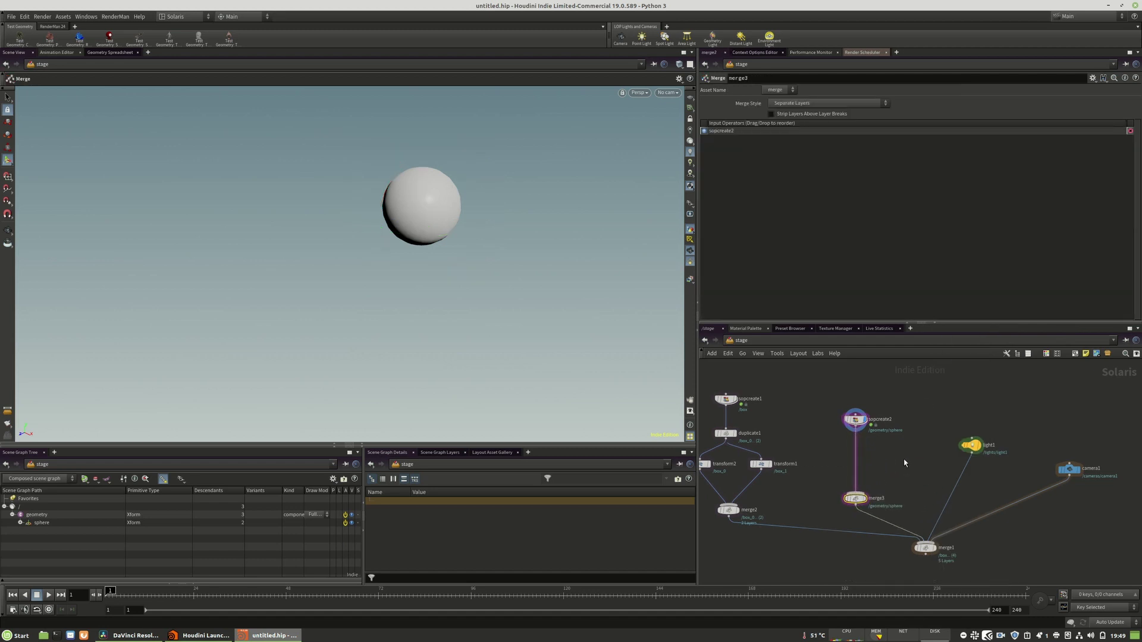
Step: Reroute light1's wire from merge1 into merge3 alongside sopcreate2, display merge3, and show light1's parameters
{"action": "left_click_drag", "start_coordinate": [972, 446], "coordinate": [970, 429]}
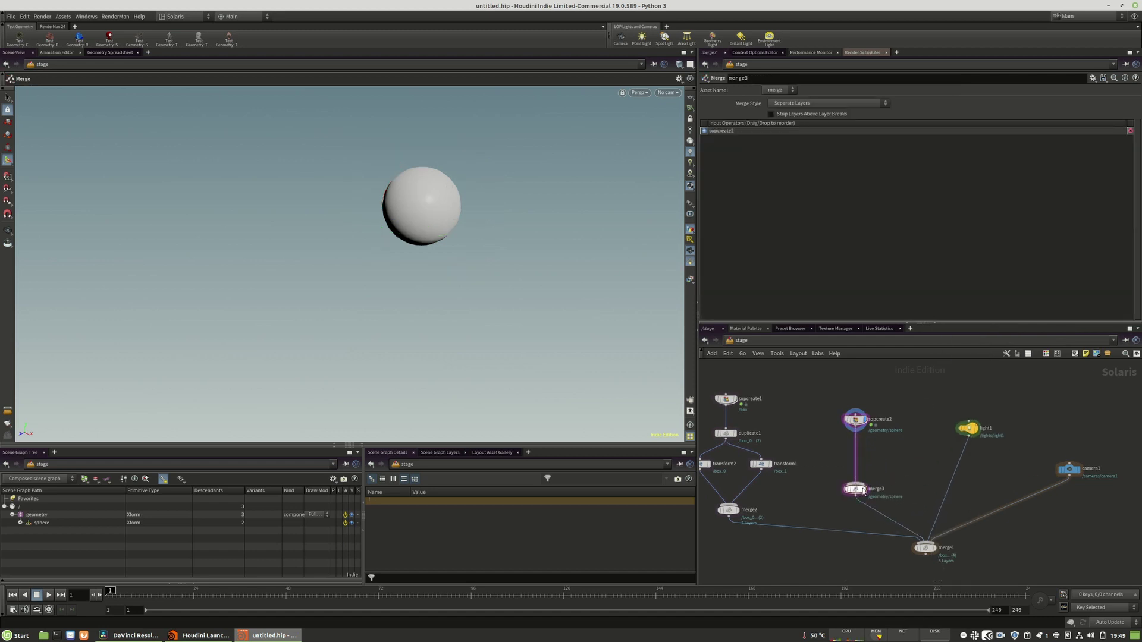
{"action": "left_click_drag", "start_coordinate": [947, 471], "coordinate": [859, 488]}
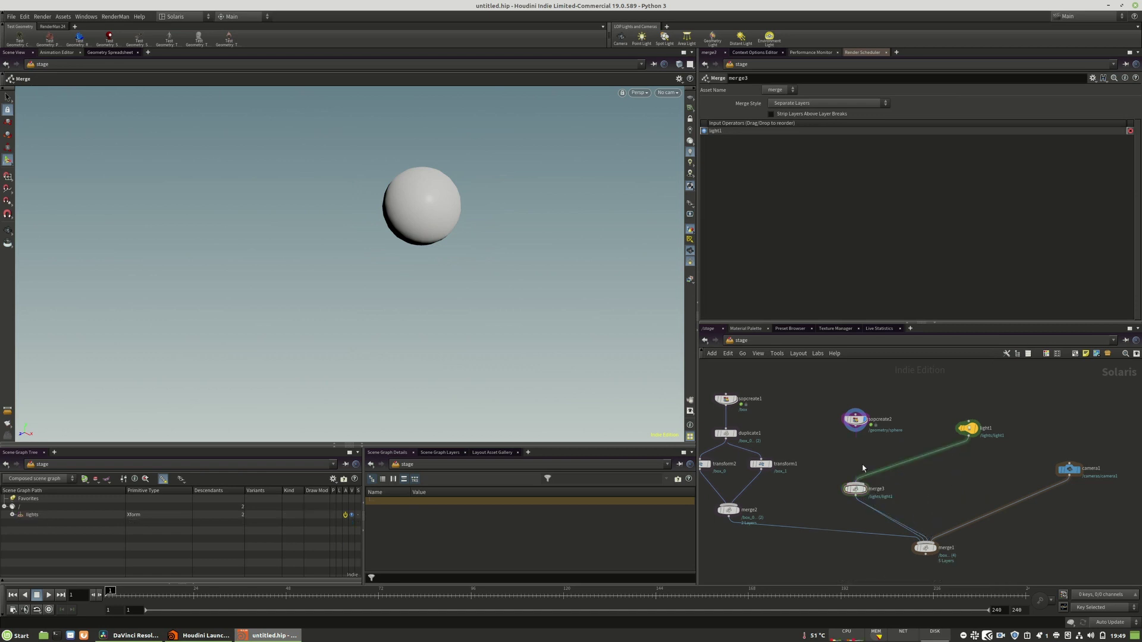
{"action": "key", "text": "ctrl+z"}
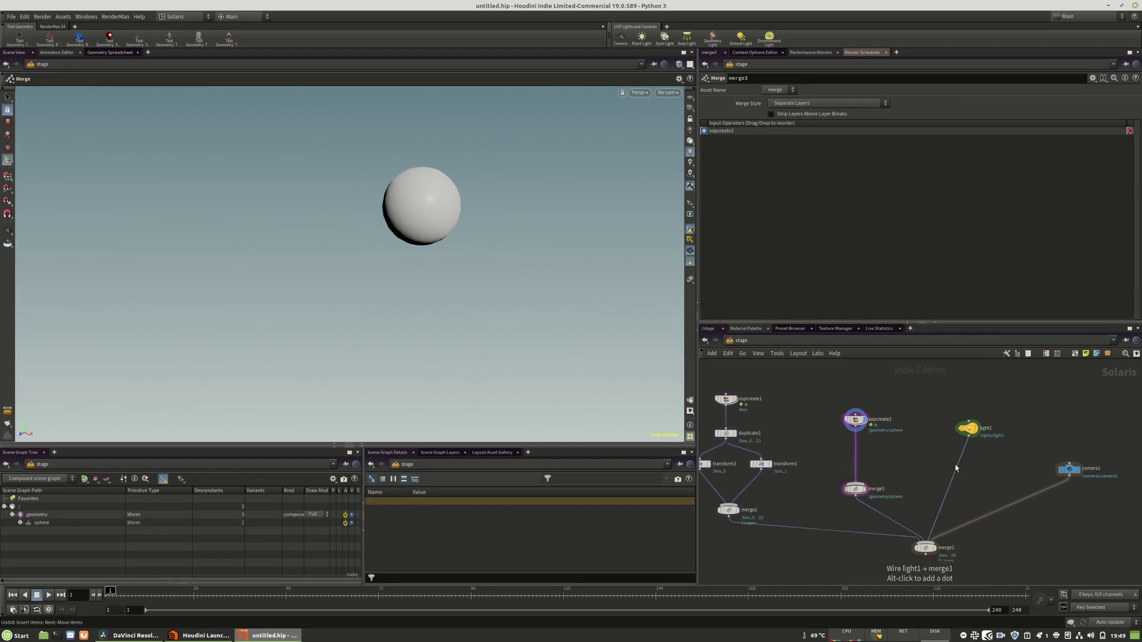
{"action": "mouse_move", "coordinate": [955, 468]}
{"action": "left_mouse_down"}
{"action": "mouse_move", "coordinate": [815, 478]}
{"action": "mouse_move", "coordinate": [865, 490]}
{"action": "left_mouse_up"}
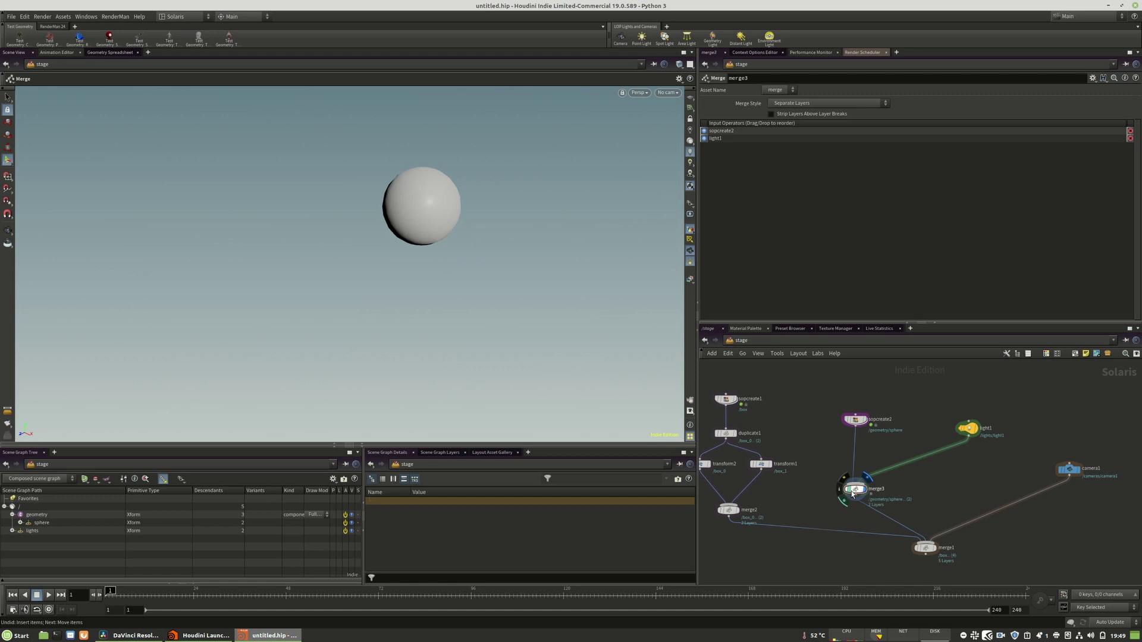
{"action": "left_click", "coordinate": [967, 428]}
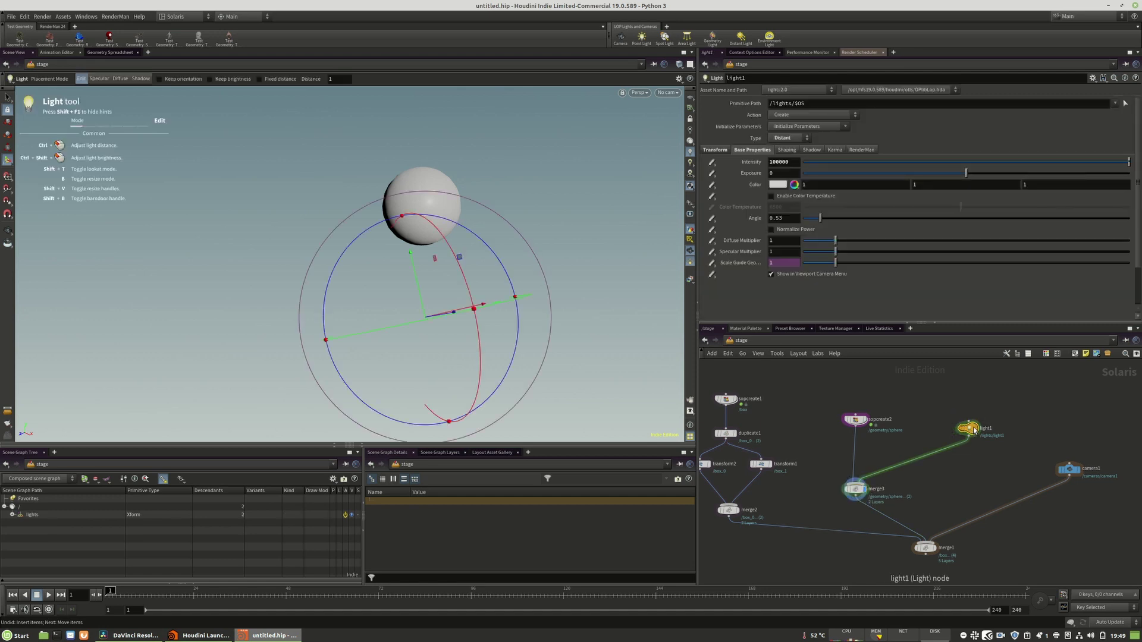
Step: Nudge light1 closer to merge3 in the network and set its Primitive Path to /machine_lights/$OS
{"action": "left_click_drag", "start_coordinate": [791, 104], "coordinate": [773, 104]}
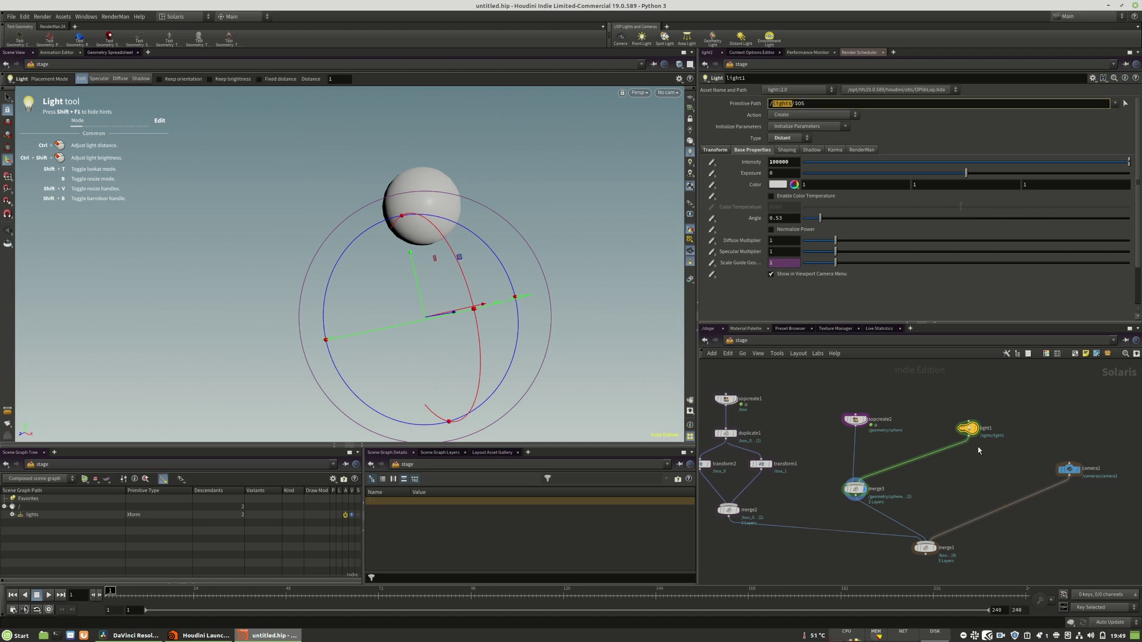
{"action": "left_click_drag", "start_coordinate": [967, 429], "coordinate": [937, 450]}
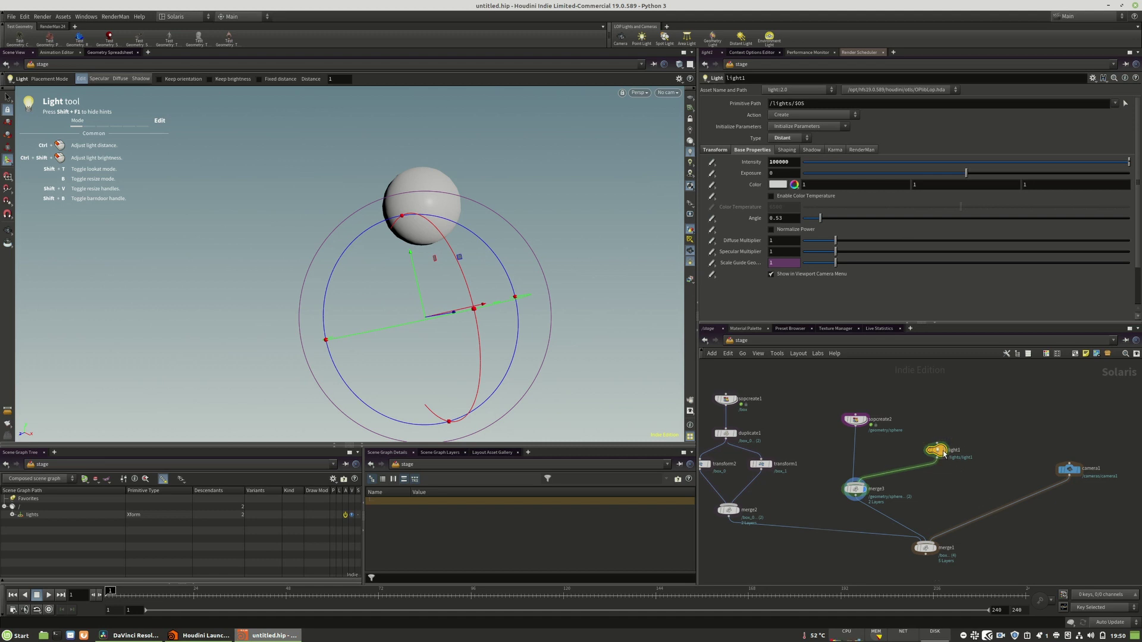
{"action": "left_click_drag", "start_coordinate": [937, 450], "coordinate": [946, 450]}
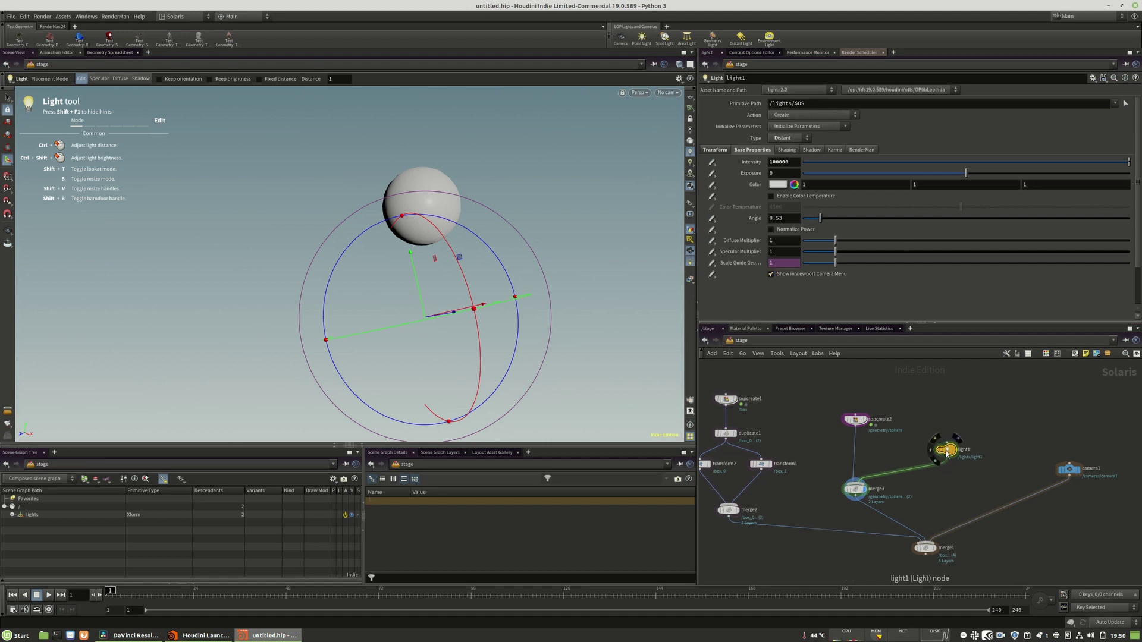
{"action": "left_click_drag", "start_coordinate": [945, 450], "coordinate": [949, 451]}
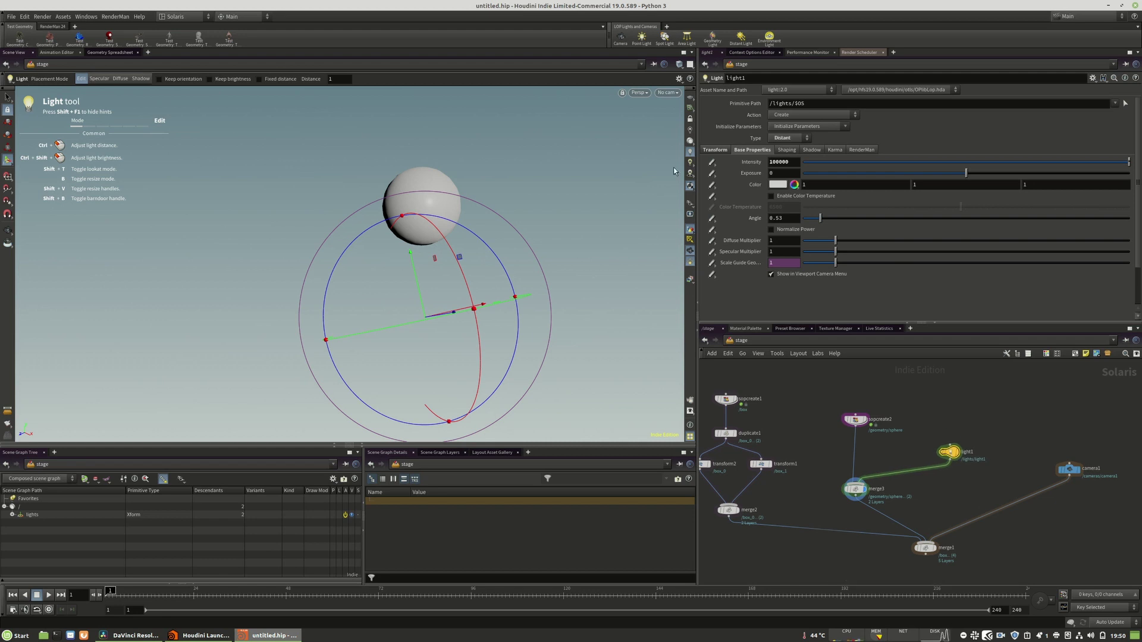
{"action": "left_click", "coordinate": [772, 103]}
{"action": "type", "text": "machine"}
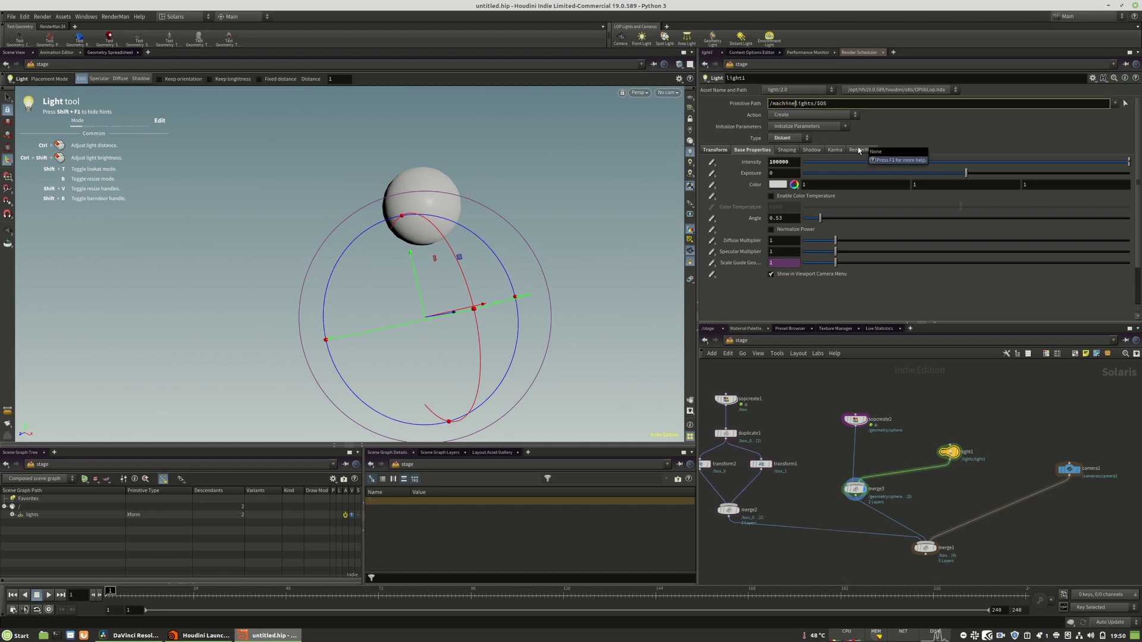
{"action": "type", "text": "_"}
{"action": "key", "text": "Return"}
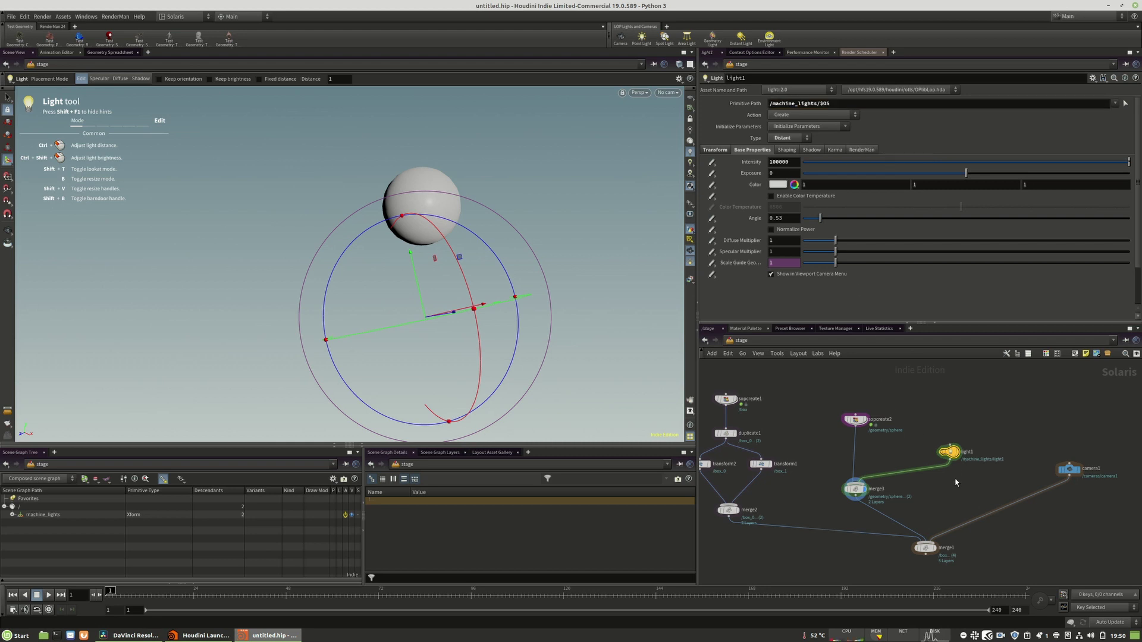
Step: Expand machine_lights in the scene graph and compare it with the geometry branch in merge3's merged hierarchy
{"action": "left_click_drag", "start_coordinate": [856, 492], "coordinate": [857, 497]}
{"action": "left_click", "coordinate": [12, 515]}
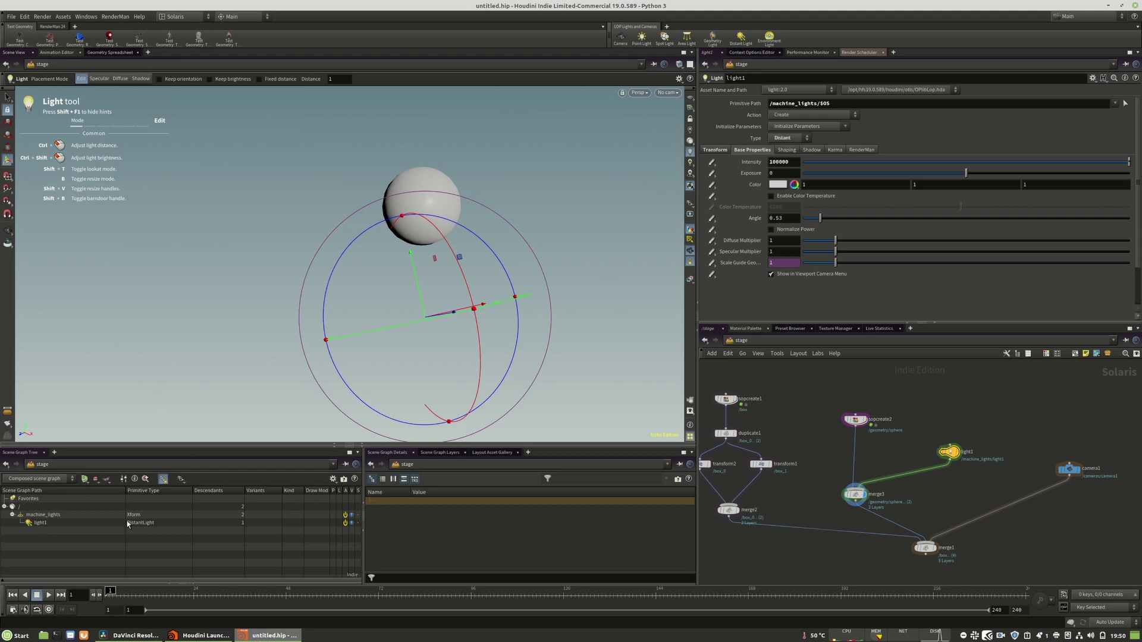
{"action": "left_click_drag", "start_coordinate": [950, 451], "coordinate": [954, 453]}
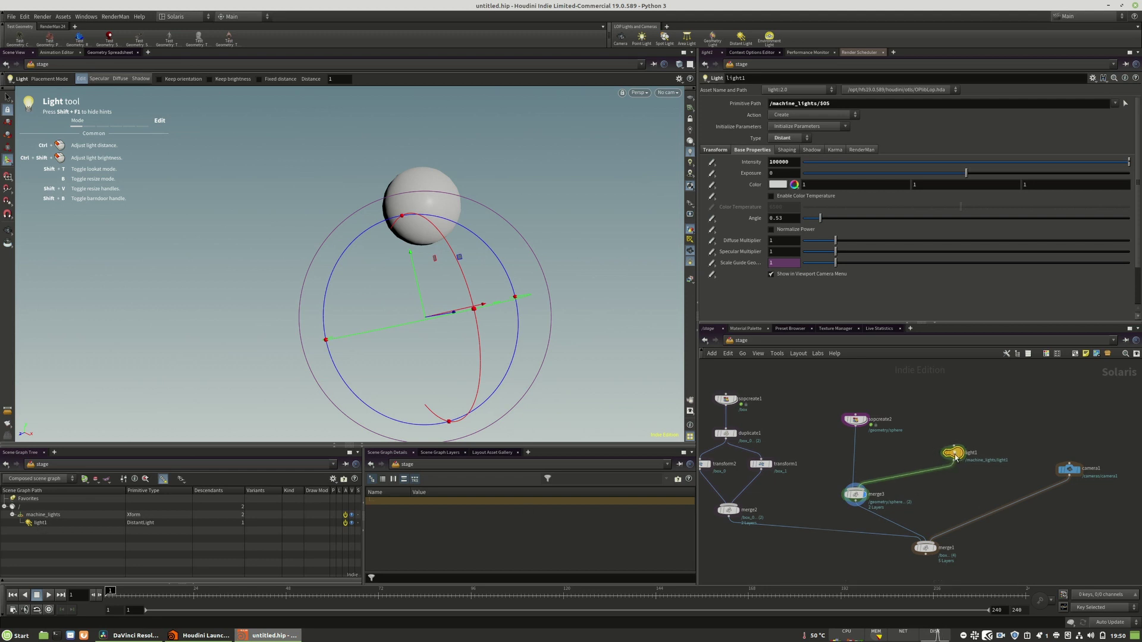
{"action": "left_click", "coordinate": [858, 496]}
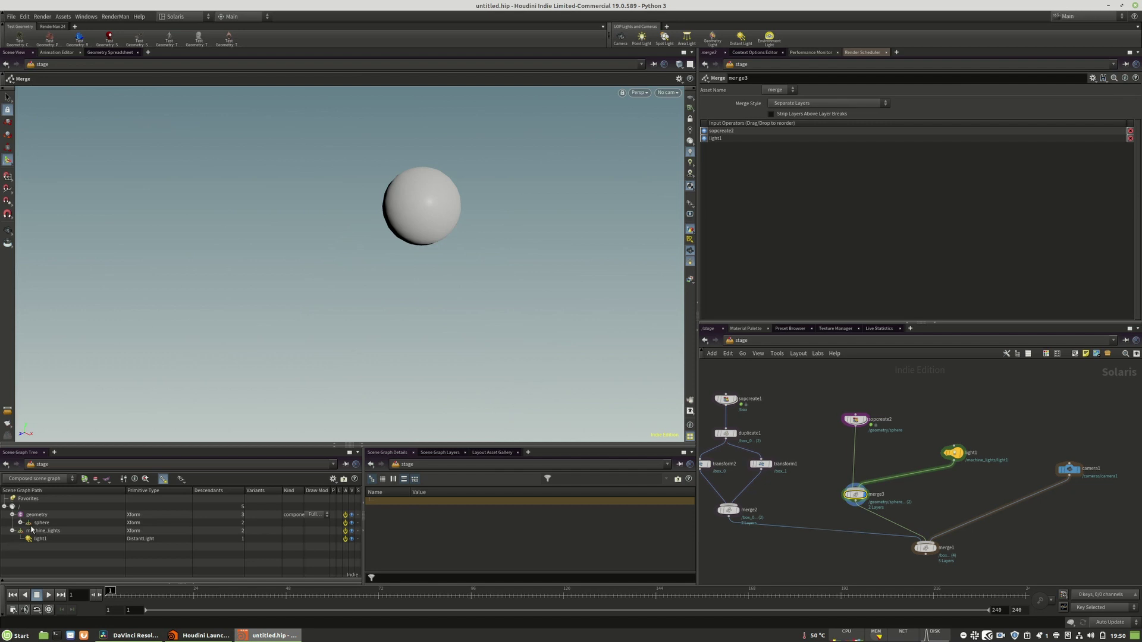
{"action": "left_click", "coordinate": [12, 515]}
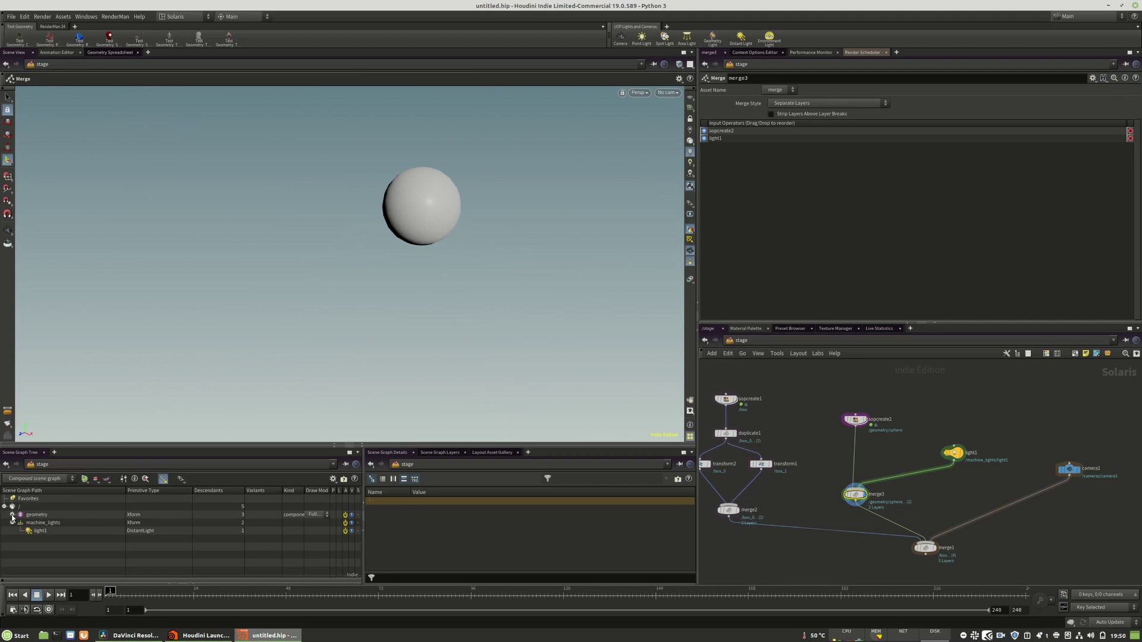
{"action": "left_click", "coordinate": [11, 515]}
{"action": "left_click_drag", "start_coordinate": [852, 497], "coordinate": [852, 486]}
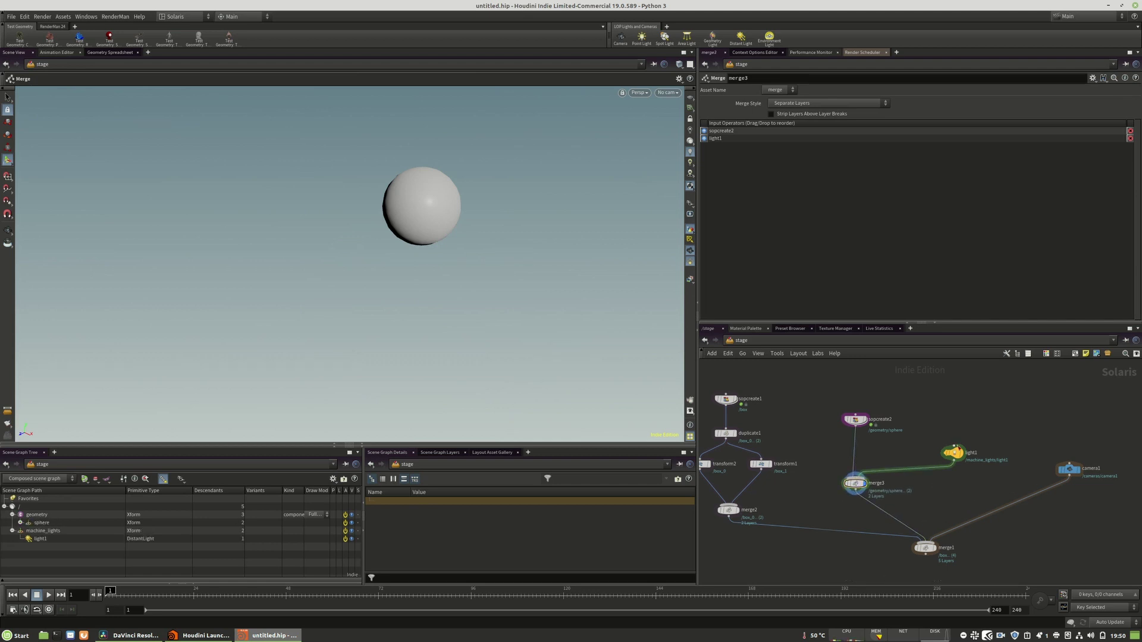
Step: Move sopcreate2 slightly up in the network and change its Import Path Prefix to /machine/sphere/
{"action": "left_click_drag", "start_coordinate": [1001, 418], "coordinate": [936, 473]}
{"action": "mouse_move", "coordinate": [855, 420]}
{"action": "left_mouse_down"}
{"action": "mouse_move", "coordinate": [808, 390]}
{"action": "mouse_move", "coordinate": [853, 420]}
{"action": "mouse_move", "coordinate": [842, 417]}
{"action": "left_mouse_up"}
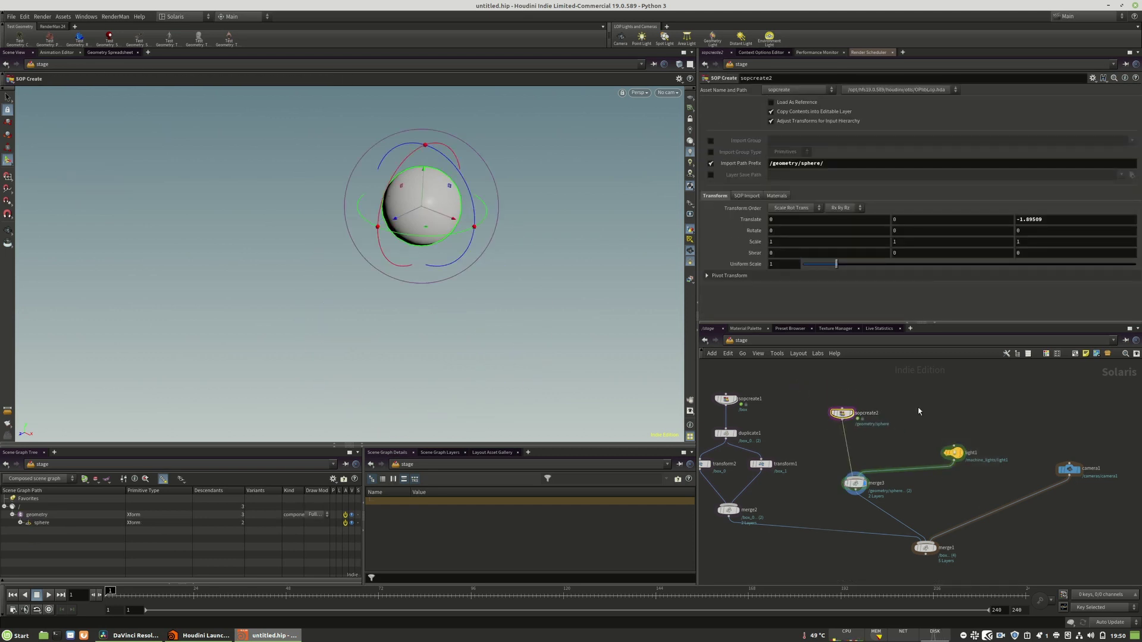
{"action": "left_click", "coordinate": [900, 411]}
{"action": "left_click_drag", "start_coordinate": [798, 164], "coordinate": [772, 165]}
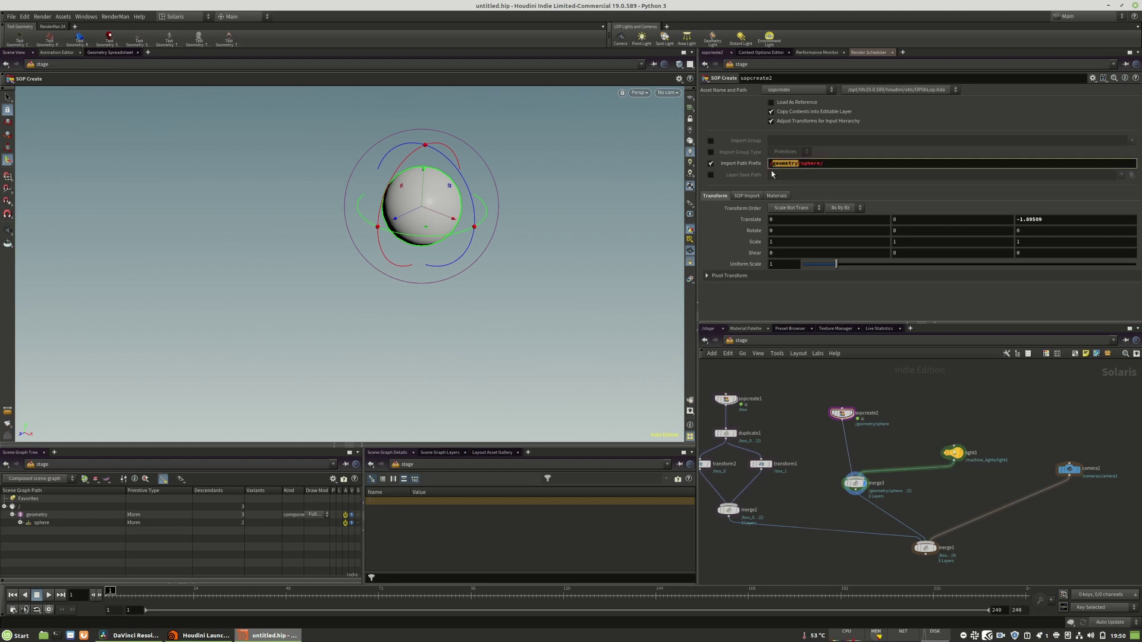
{"action": "type", "text": "machin"}
Step: Expand the machine and sphere prims in merge3's scene graph to examine the sphere and light hierarchy
{"action": "left_click", "coordinate": [855, 483]}
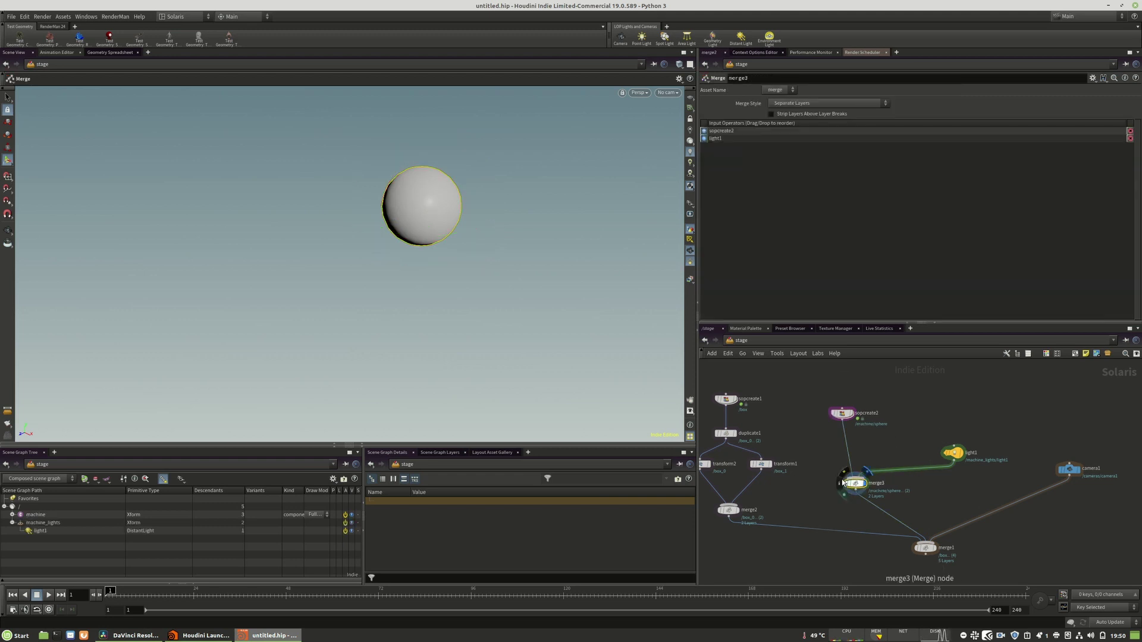
{"action": "left_click", "coordinate": [12, 515]}
{"action": "left_click", "coordinate": [21, 522]}
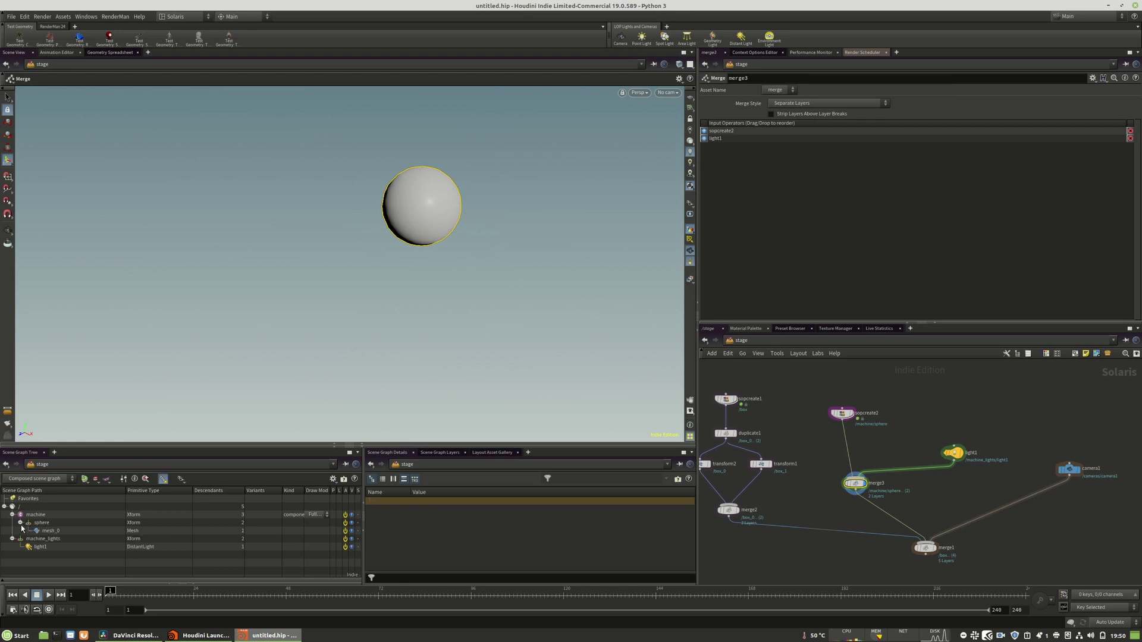
{"action": "left_click", "coordinate": [20, 522]}
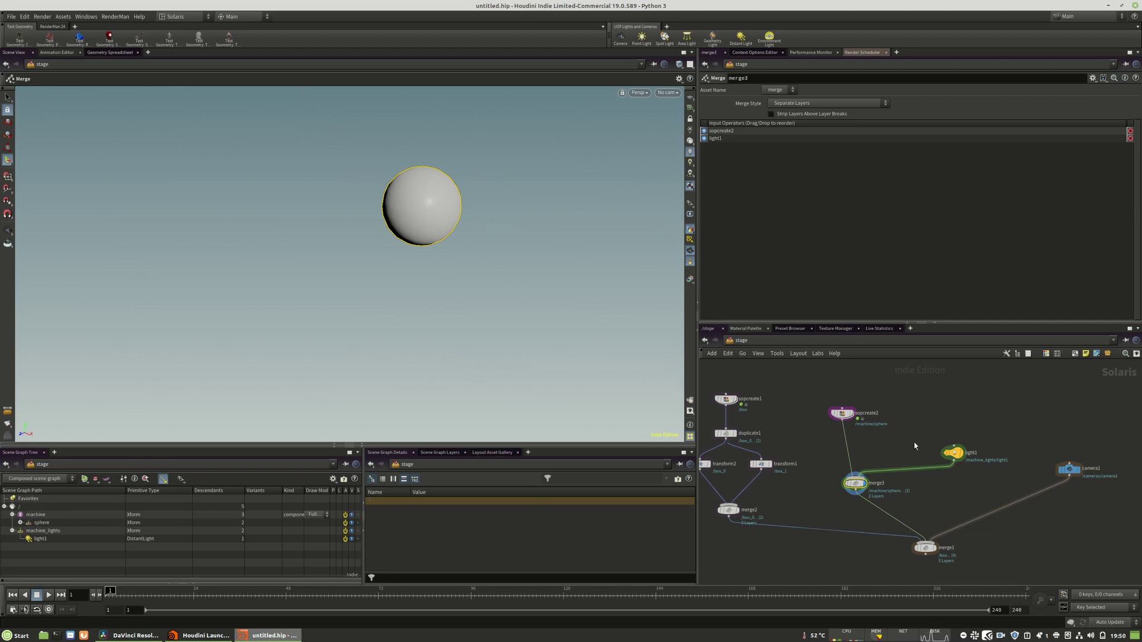
{"action": "left_click_drag", "start_coordinate": [952, 455], "coordinate": [953, 451]}
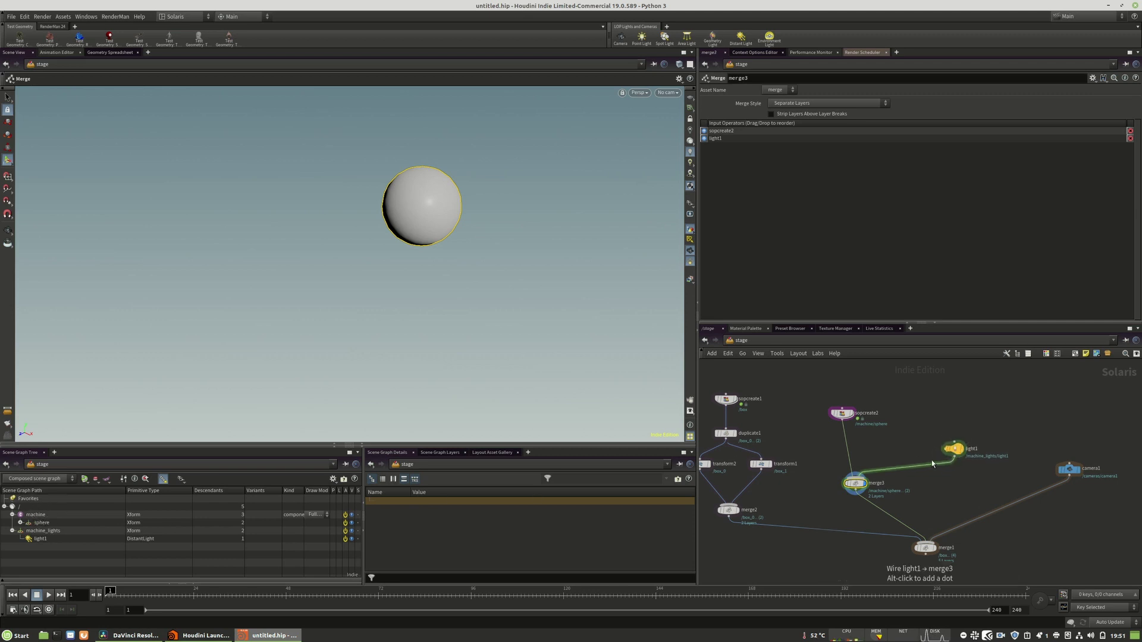
Step: Copy /machine/ from sopcreate2's Import Path Prefix into light1's Primitive Path, making it /machine/machine_lights/$OS
{"action": "left_click", "coordinate": [842, 412]}
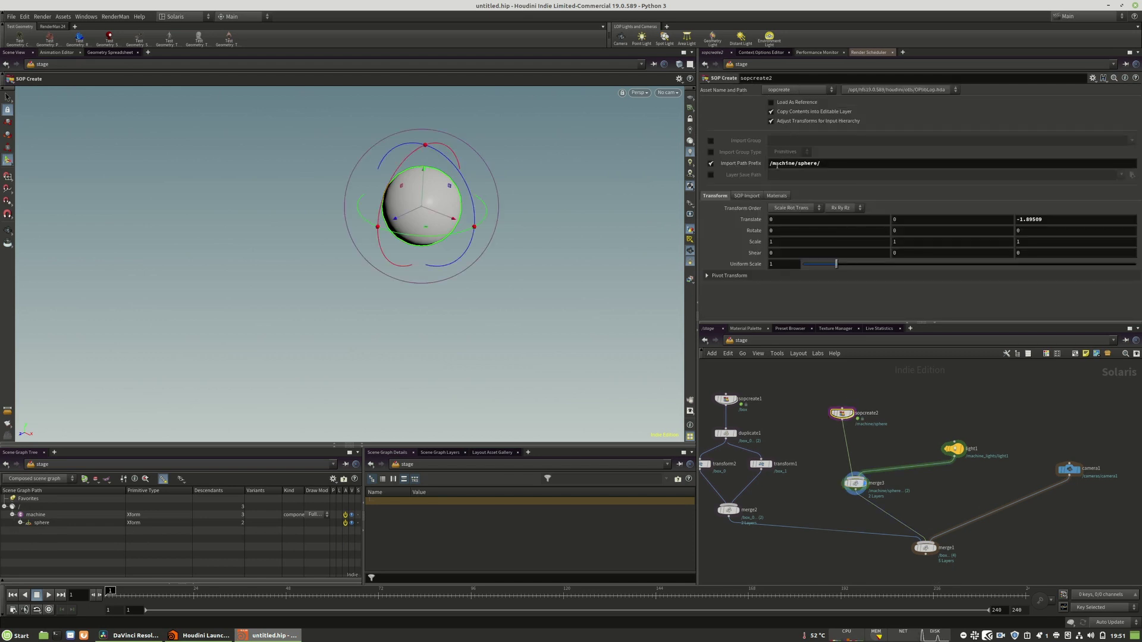
{"action": "left_click", "coordinate": [771, 163]}
{"action": "mouse_move", "coordinate": [771, 163]}
{"action": "left_mouse_down"}
{"action": "mouse_move", "coordinate": [798, 163]}
{"action": "mouse_move", "coordinate": [769, 163]}
{"action": "left_mouse_up"}
{"action": "key", "text": "ctrl+c"}
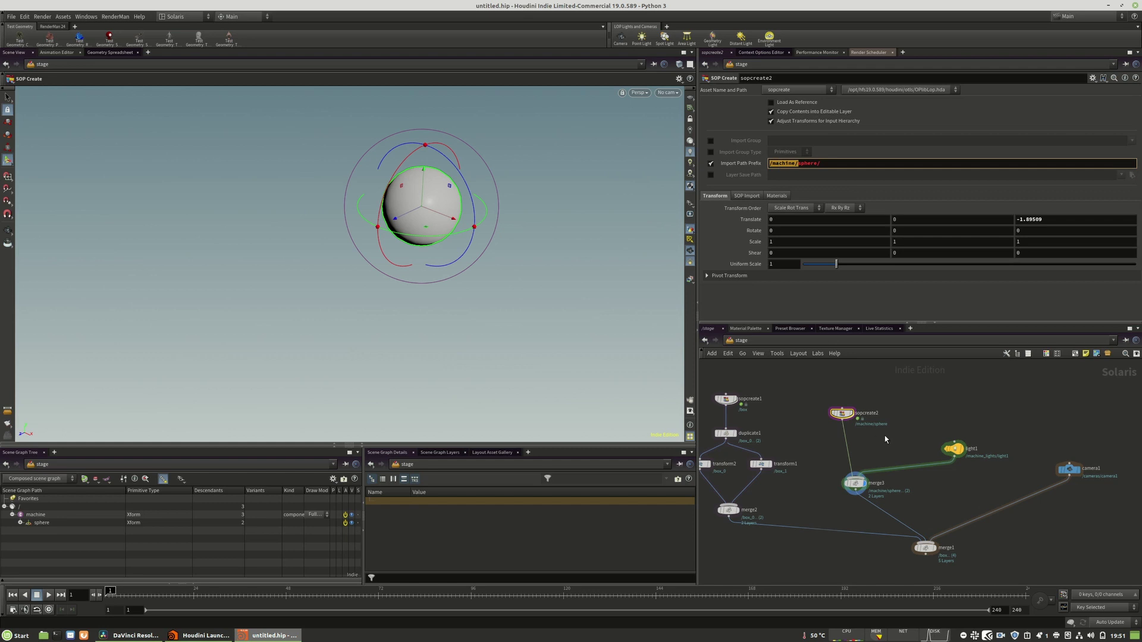
{"action": "left_click", "coordinate": [953, 448]}
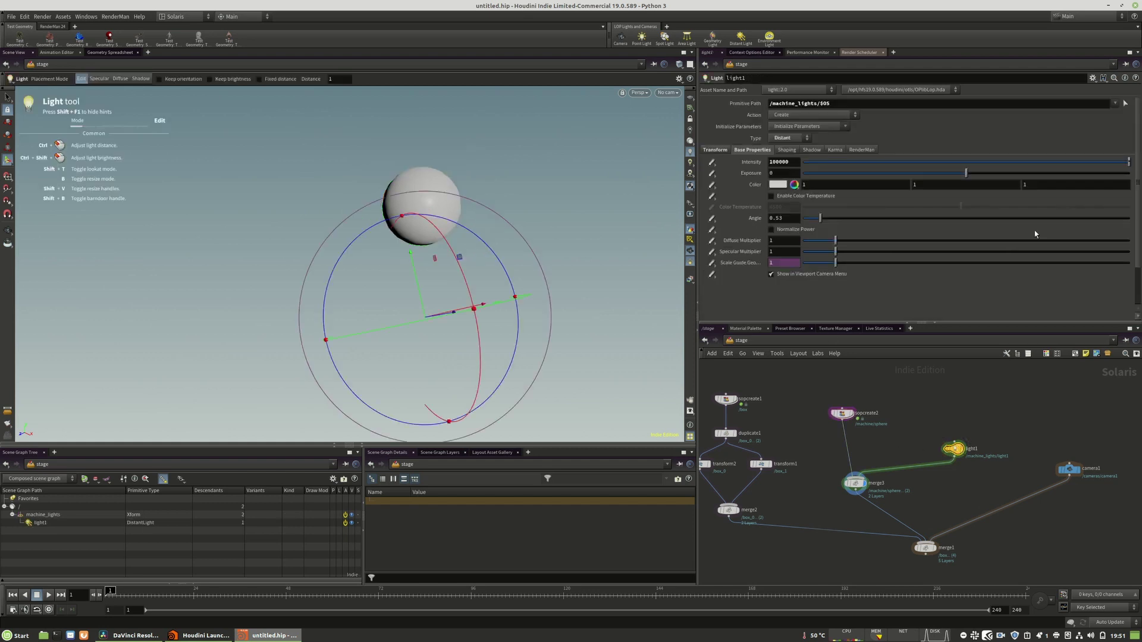
{"action": "left_click", "coordinate": [772, 103]}
{"action": "key", "text": "ctrl+v"}
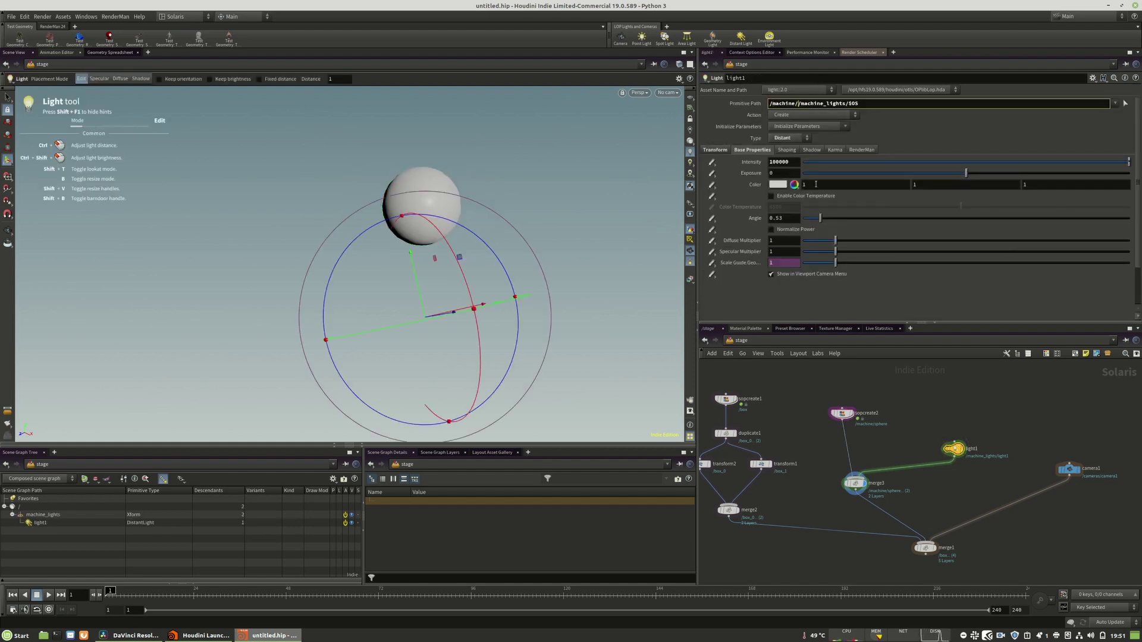
{"action": "key", "text": "Delete"}
{"action": "key", "text": "Return"}
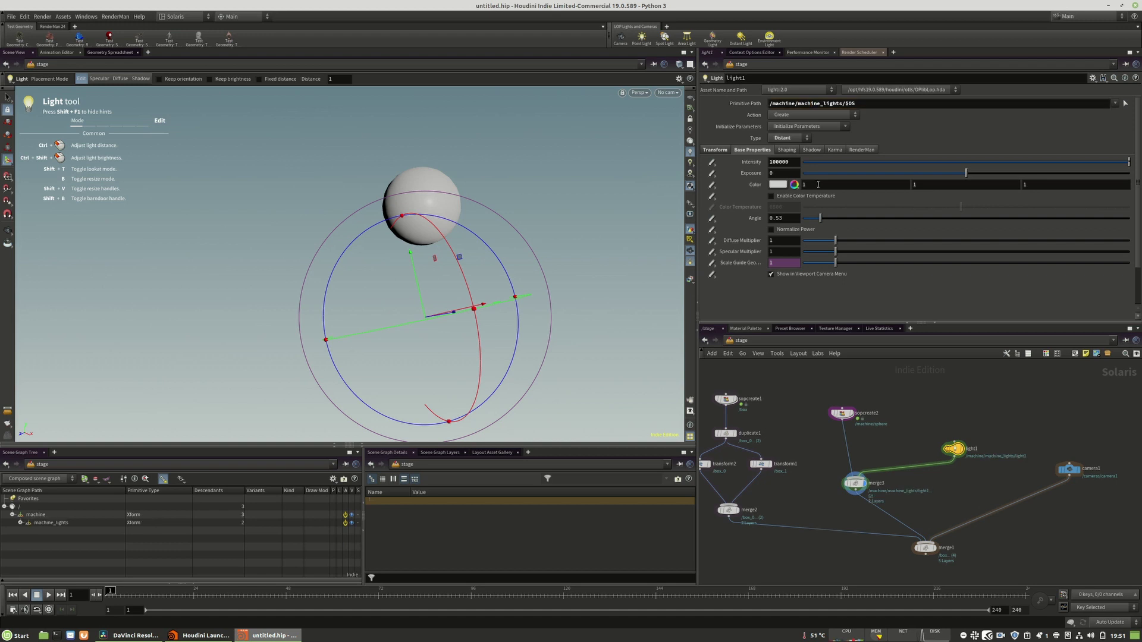
Step: Examine the machine, machine_lights and sphere prims of merge3 in the scene graph
{"action": "left_click", "coordinate": [850, 489]}
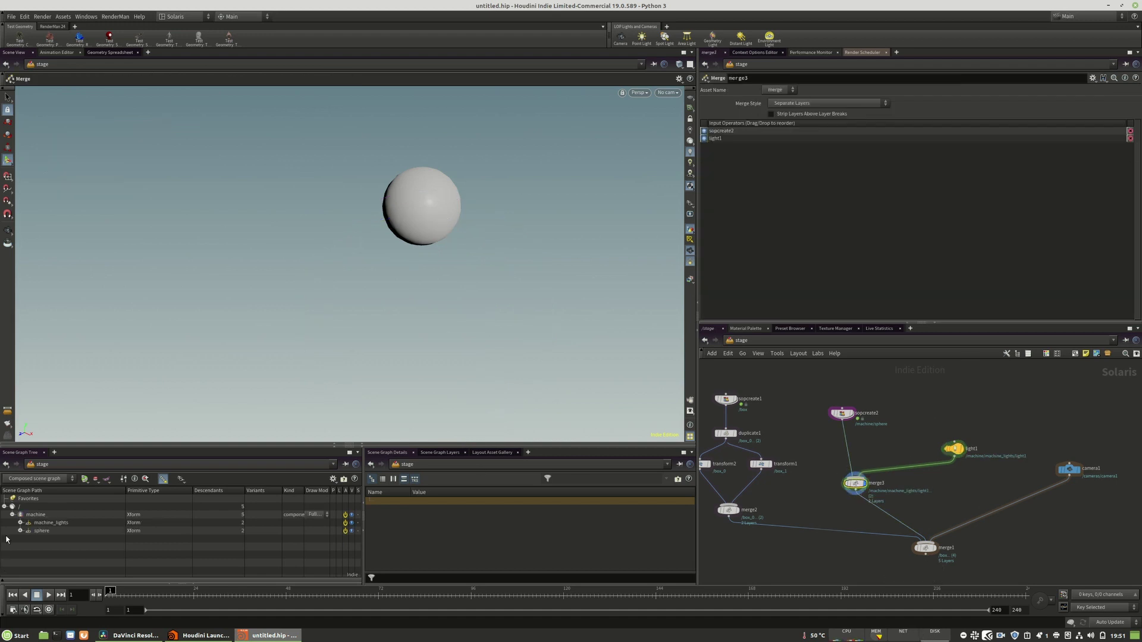
{"action": "left_click", "coordinate": [21, 531]}
{"action": "left_click", "coordinate": [20, 531]}
{"action": "left_click", "coordinate": [20, 522]}
{"action": "left_click", "coordinate": [20, 523]}
{"action": "left_click", "coordinate": [37, 516]}
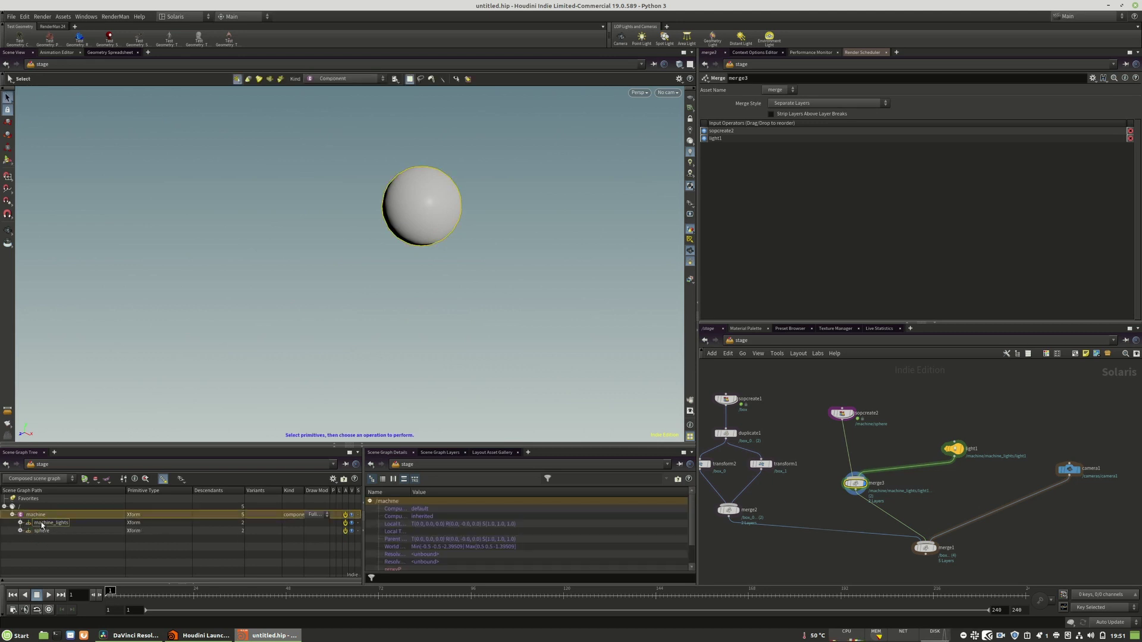
{"action": "left_click", "coordinate": [42, 523]}
{"action": "left_click", "coordinate": [40, 531]}
Step: Align merge3 under sopcreate2, spread out the box branch, and delete duplicate1 so sopcreate1 feeds both transforms directly
{"action": "middle_click_drag", "start_coordinate": [928, 495], "coordinate": [979, 489]}
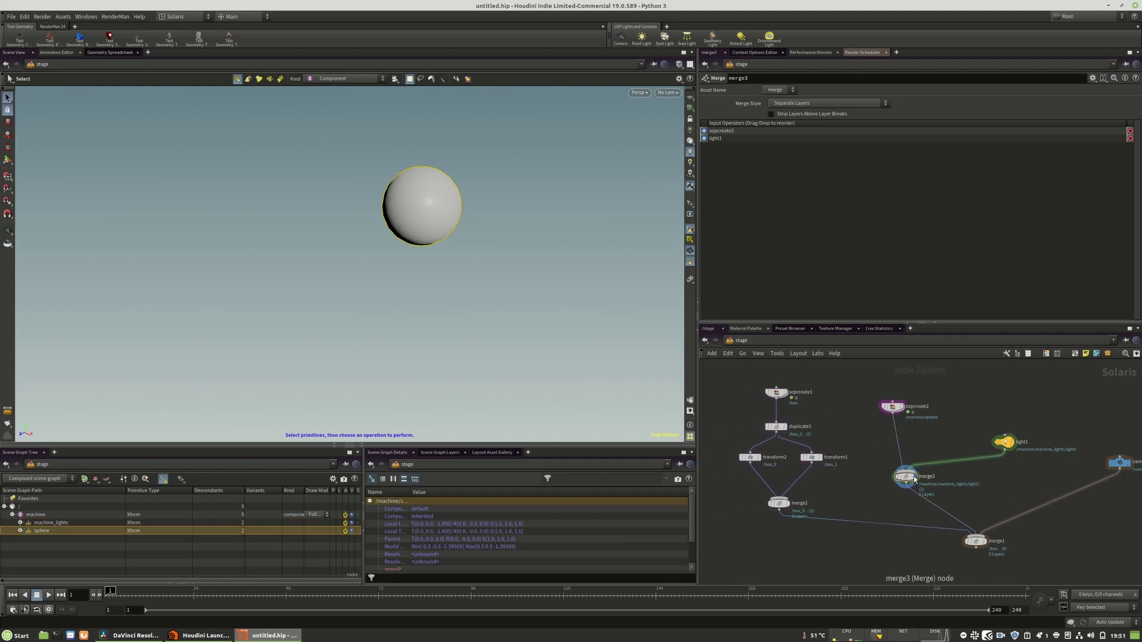
{"action": "mouse_move", "coordinate": [907, 474]}
{"action": "left_mouse_down"}
{"action": "mouse_move", "coordinate": [901, 485]}
{"action": "mouse_move", "coordinate": [894, 474]}
{"action": "left_mouse_up"}
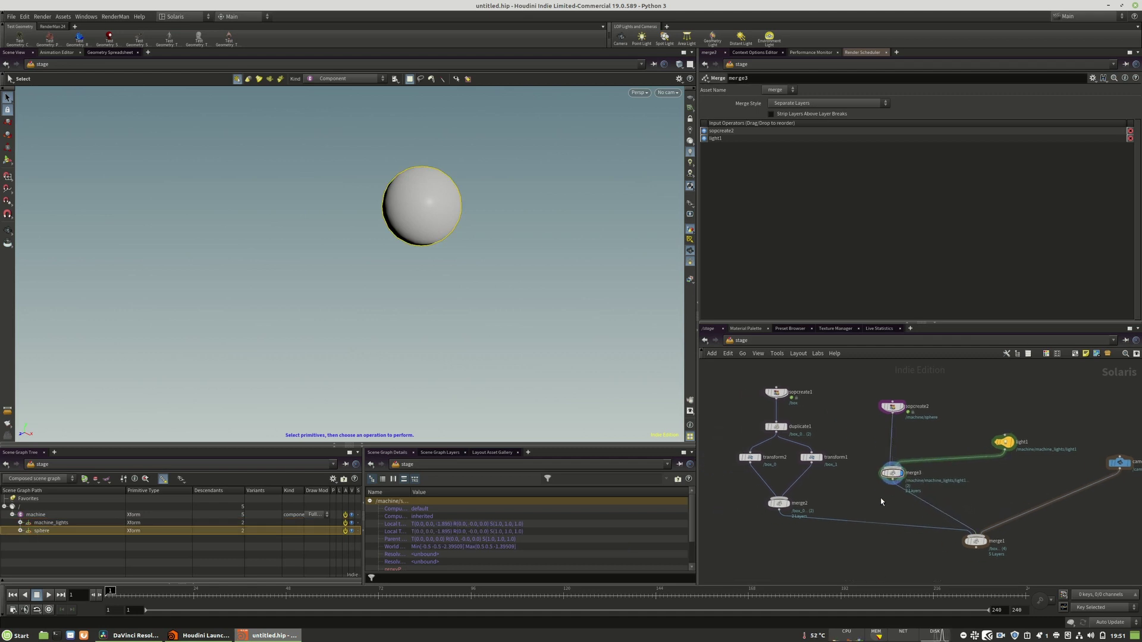
{"action": "middle_click_drag", "start_coordinate": [859, 491], "coordinate": [917, 481]}
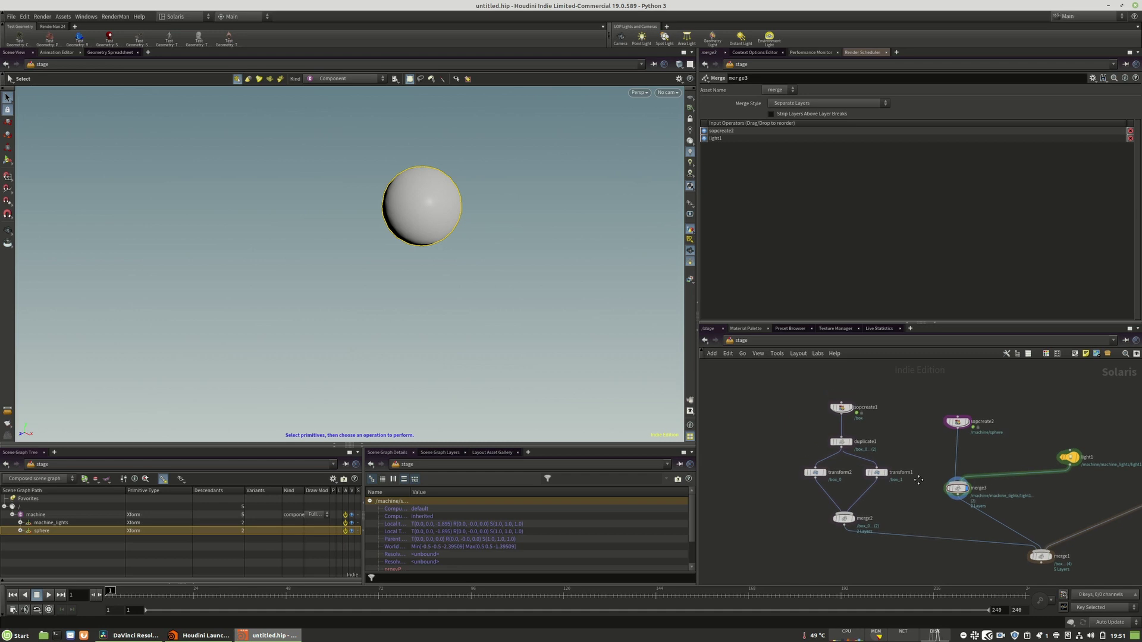
{"action": "left_click_drag", "start_coordinate": [845, 517], "coordinate": [827, 532]}
{"action": "left_click_drag", "start_coordinate": [818, 483], "coordinate": [797, 493]}
{"action": "left_click", "coordinate": [841, 442]}
{"action": "key", "text": "Delete"}
{"action": "left_click_drag", "start_coordinate": [850, 408], "coordinate": [817, 423]}
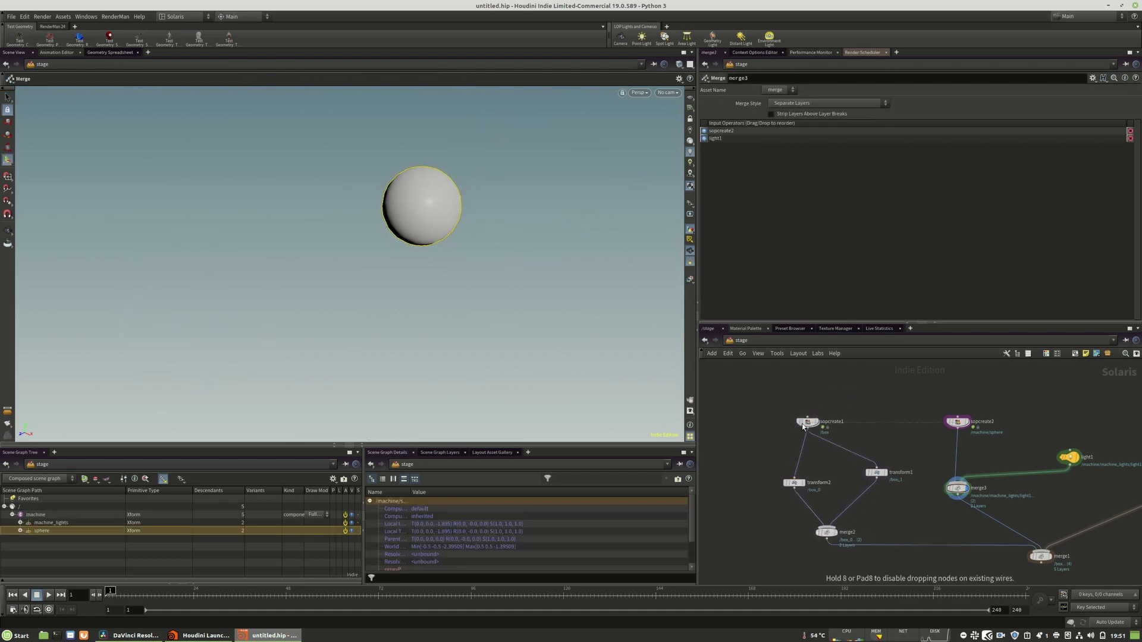
Step: Display sopcreate1 with the box centred in view, and spread sopcreate1 and its transform nodes apart
{"action": "left_click", "coordinate": [802, 424]}
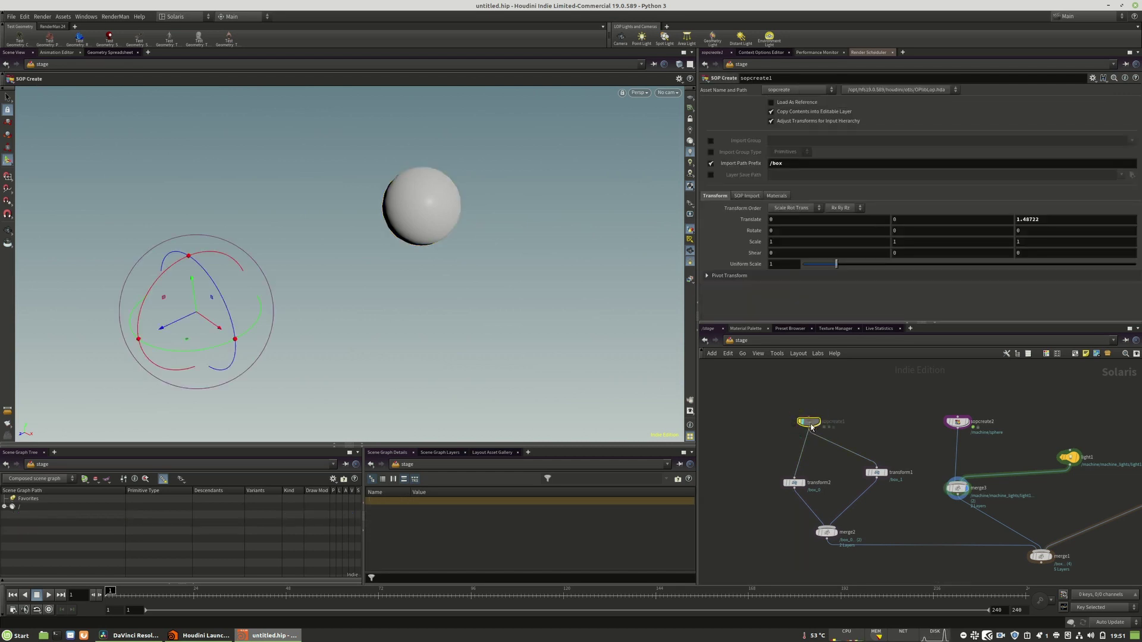
{"action": "left_click_drag", "start_coordinate": [802, 429], "coordinate": [802, 433]}
{"action": "left_click", "coordinate": [815, 429]}
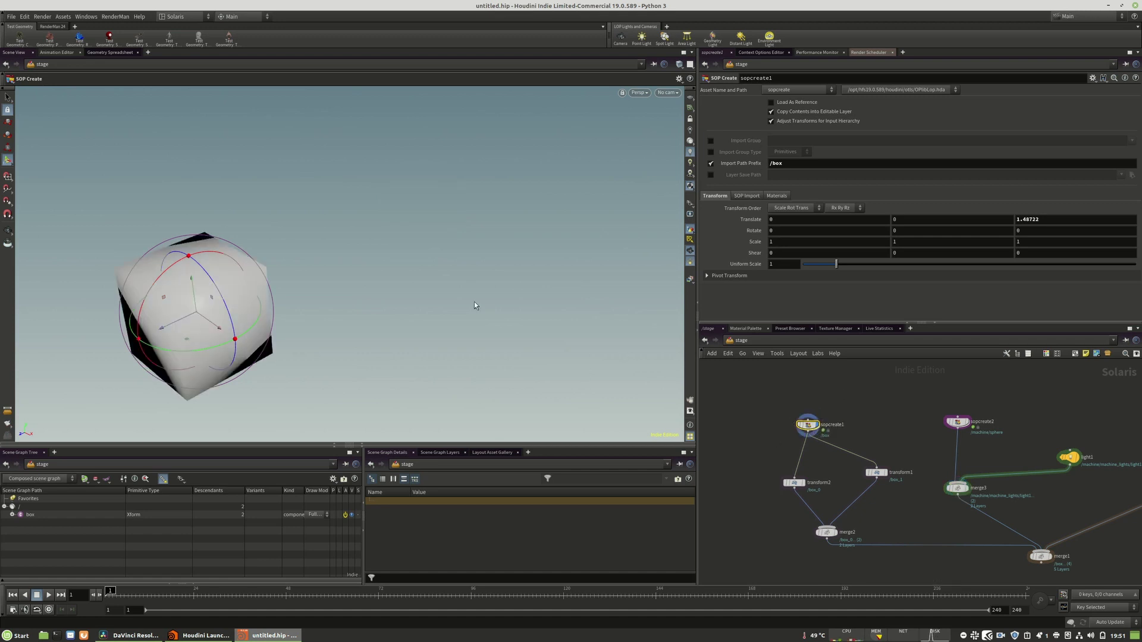
{"action": "middle_click_drag", "start_coordinate": [254, 312], "coordinate": [370, 286], "text": "alt"}
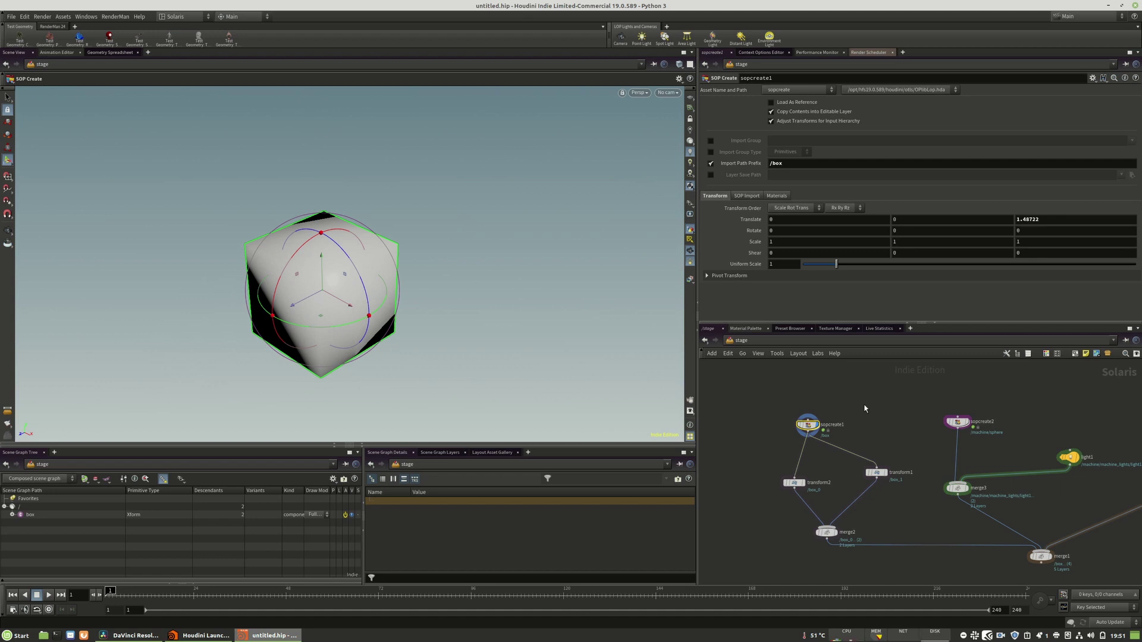
{"action": "left_click_drag", "start_coordinate": [807, 424], "coordinate": [808, 409]}
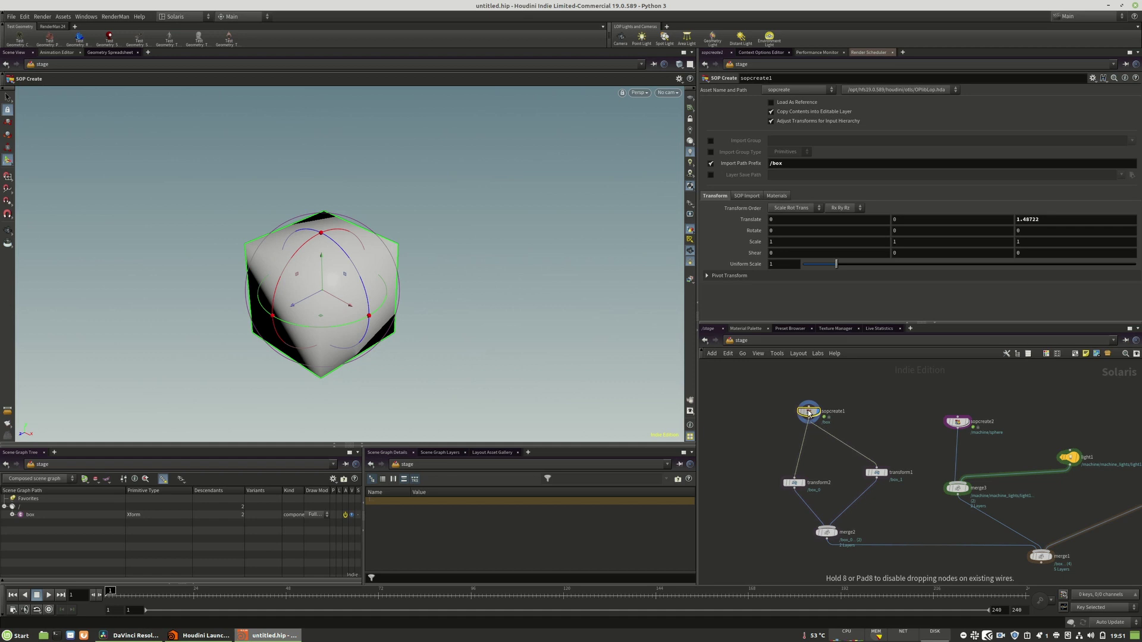
{"action": "left_click_drag", "start_coordinate": [794, 482], "coordinate": [767, 462]}
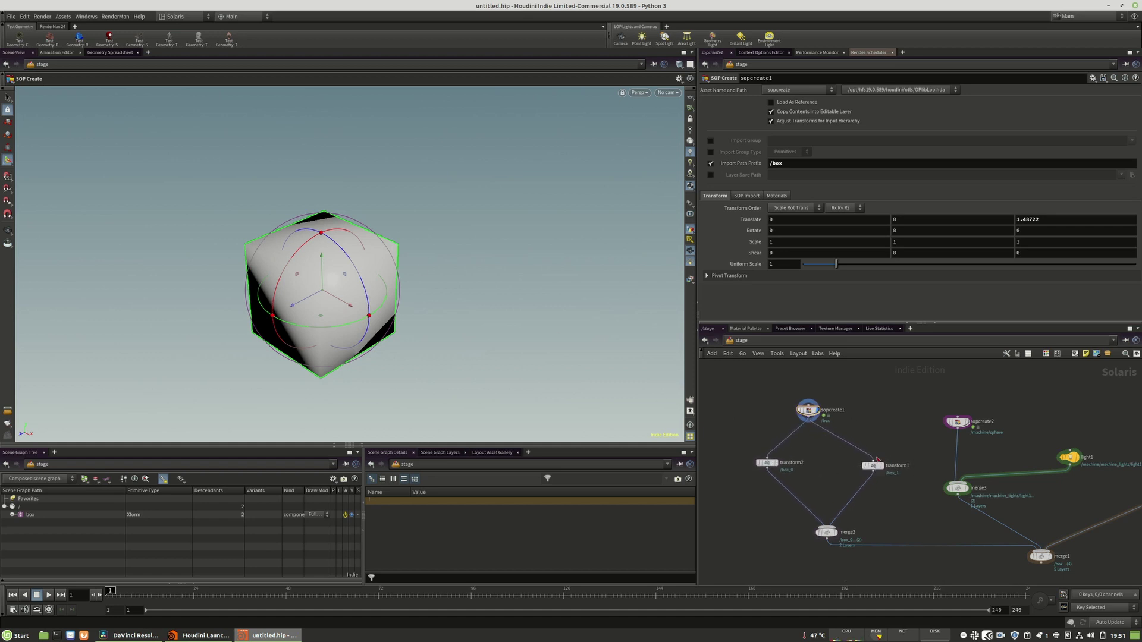
Step: Insert a Layer Break between sopcreate1 and transform1, space out the branch, and list the layers under Root layer
{"action": "key", "text": "Tab"}
{"action": "mouse_move", "coordinate": [880, 430]}
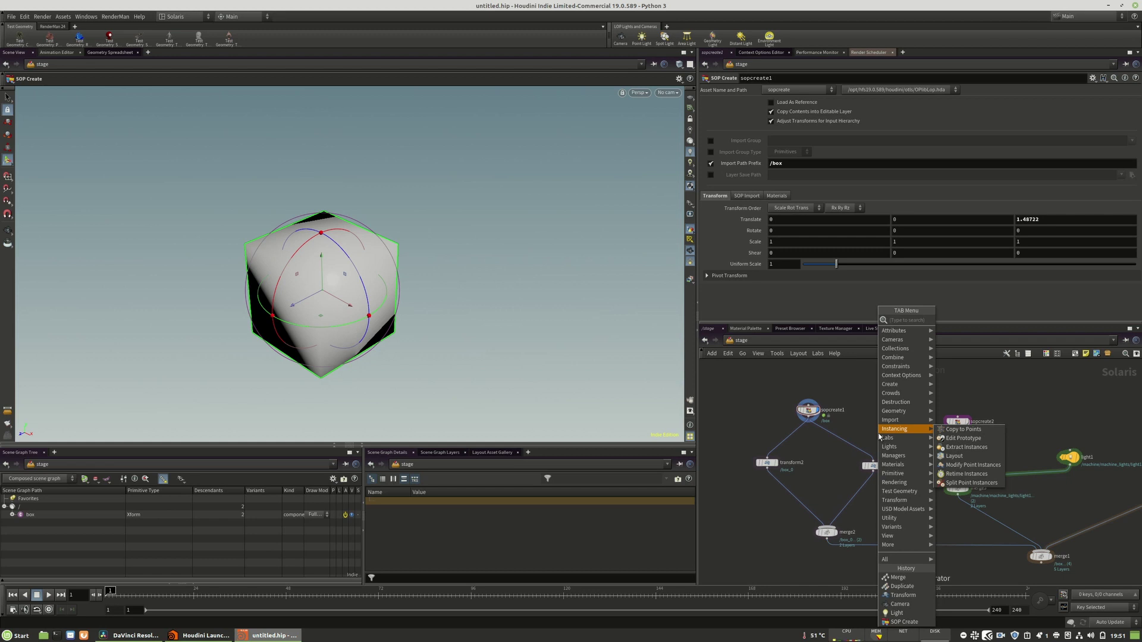
{"action": "type", "text": "lay"}
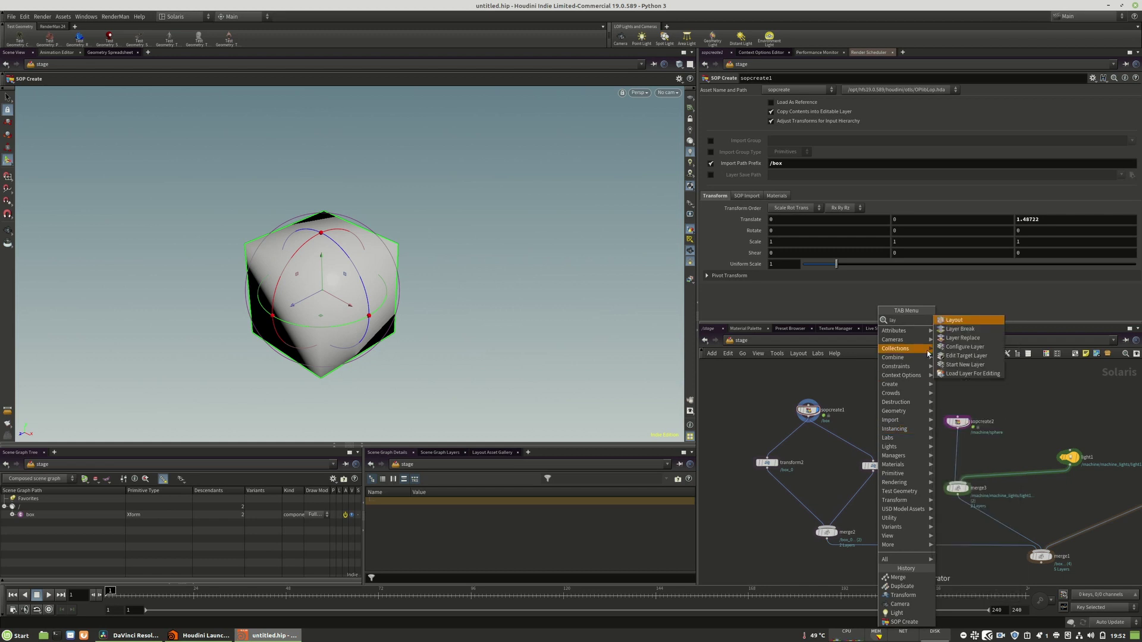
{"action": "left_click", "coordinate": [959, 329]}
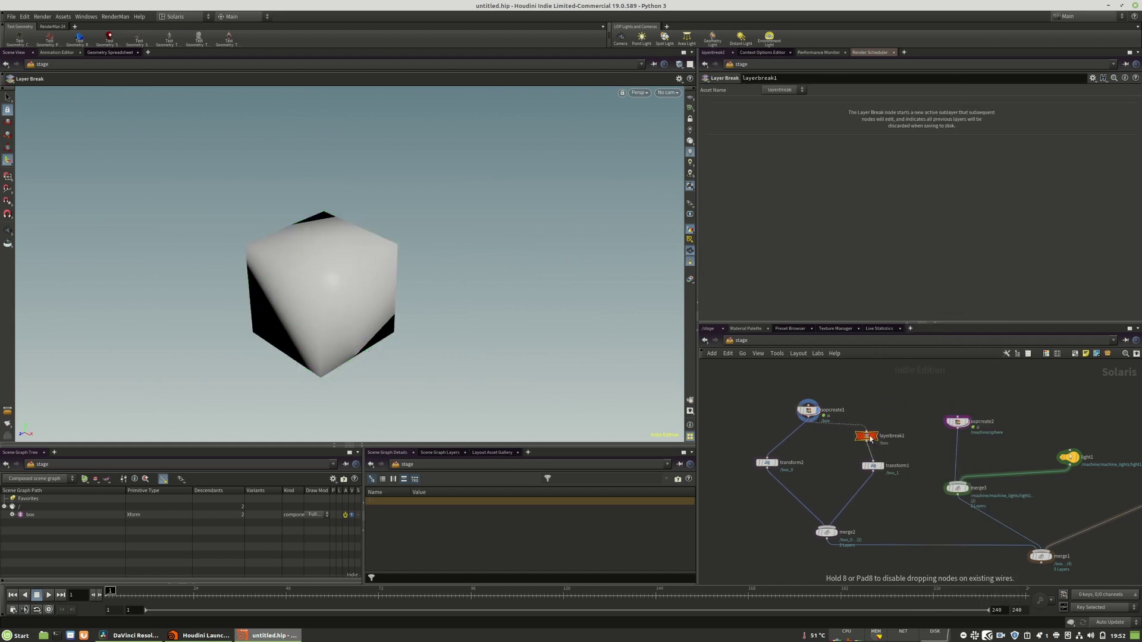
{"action": "left_click", "coordinate": [870, 446]}
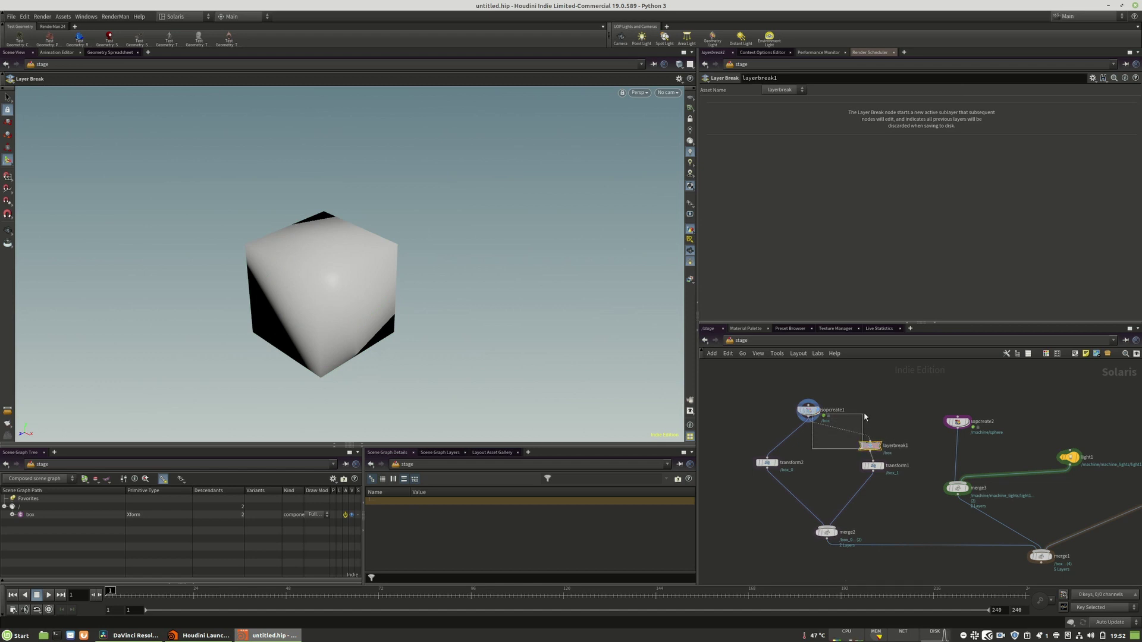
{"action": "left_click_drag", "start_coordinate": [874, 449], "coordinate": [877, 451]}
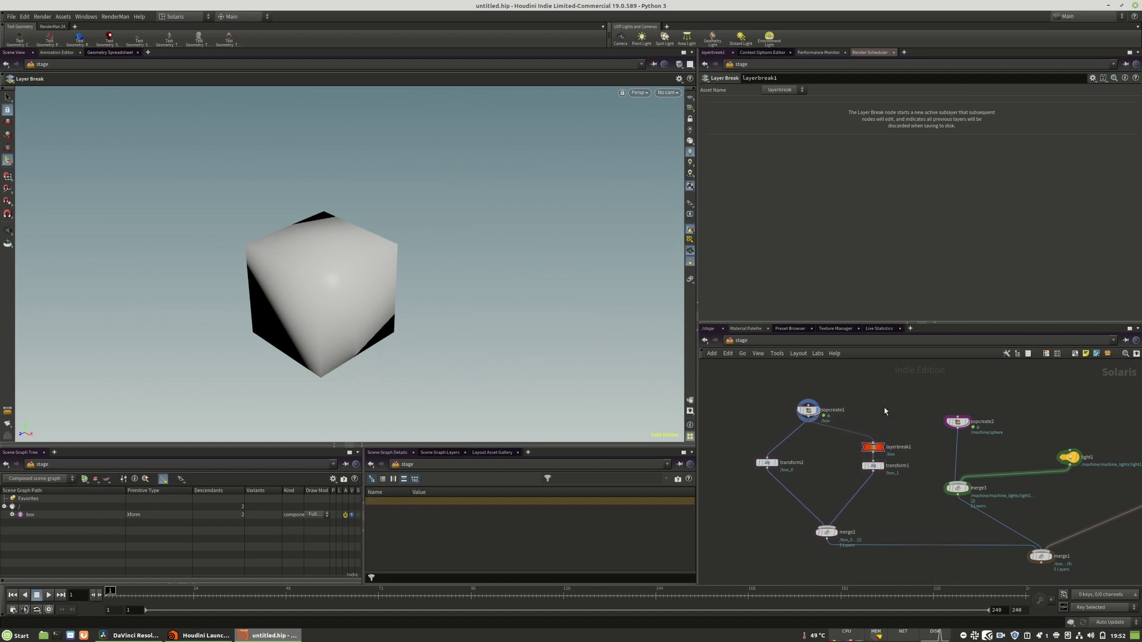
{"action": "left_click_drag", "start_coordinate": [821, 415], "coordinate": [820, 407]}
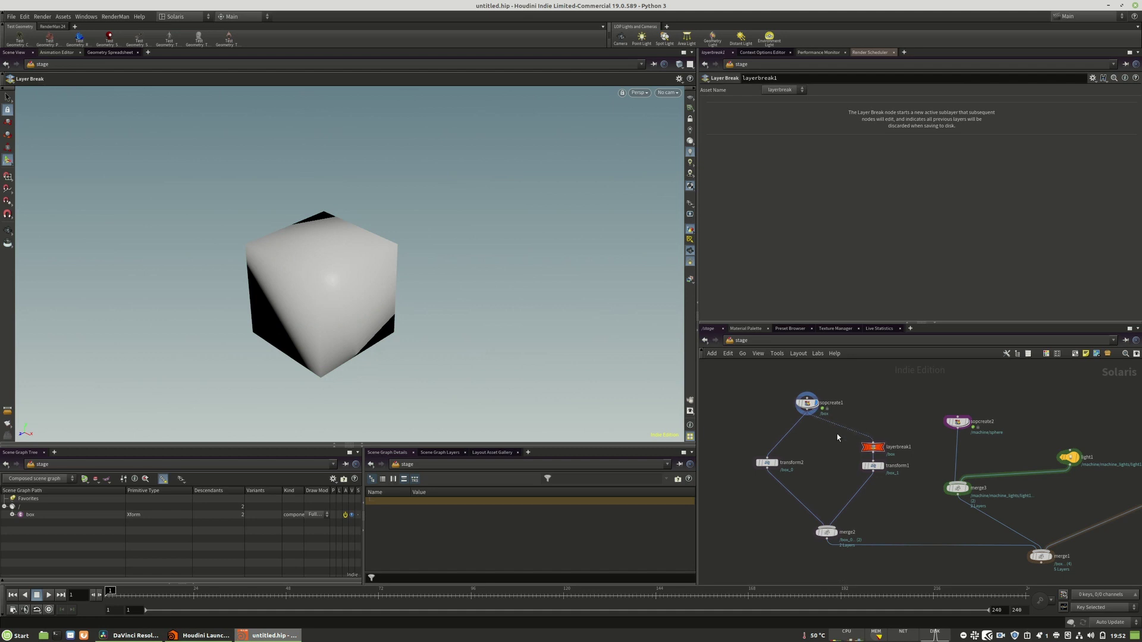
{"action": "left_click_drag", "start_coordinate": [873, 468], "coordinate": [873, 498]}
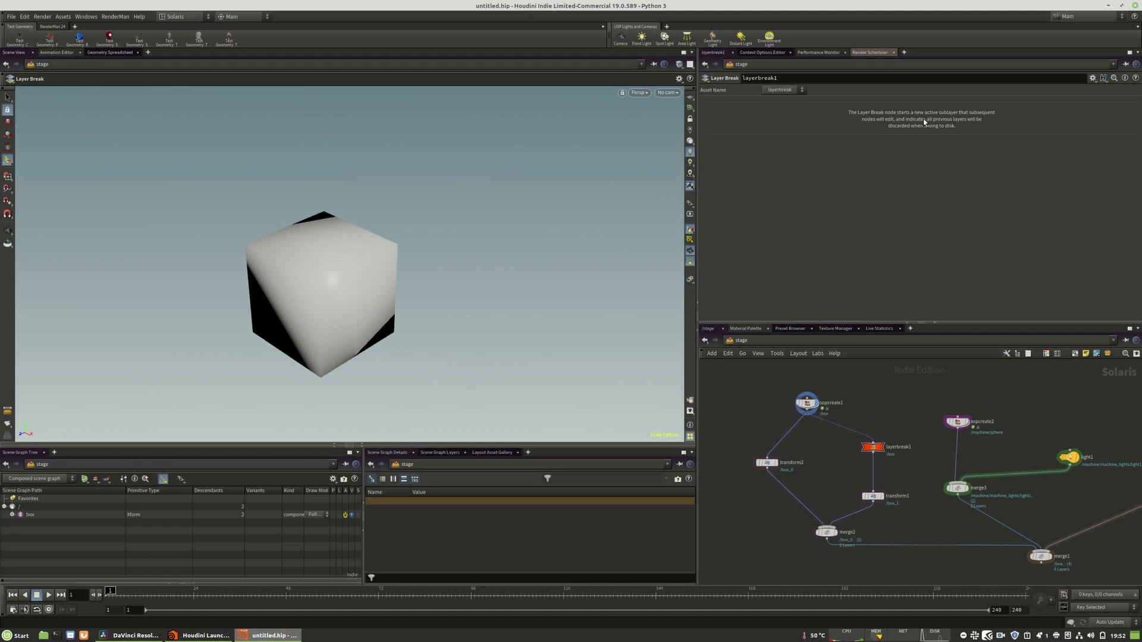
{"action": "left_click", "coordinate": [434, 453]}
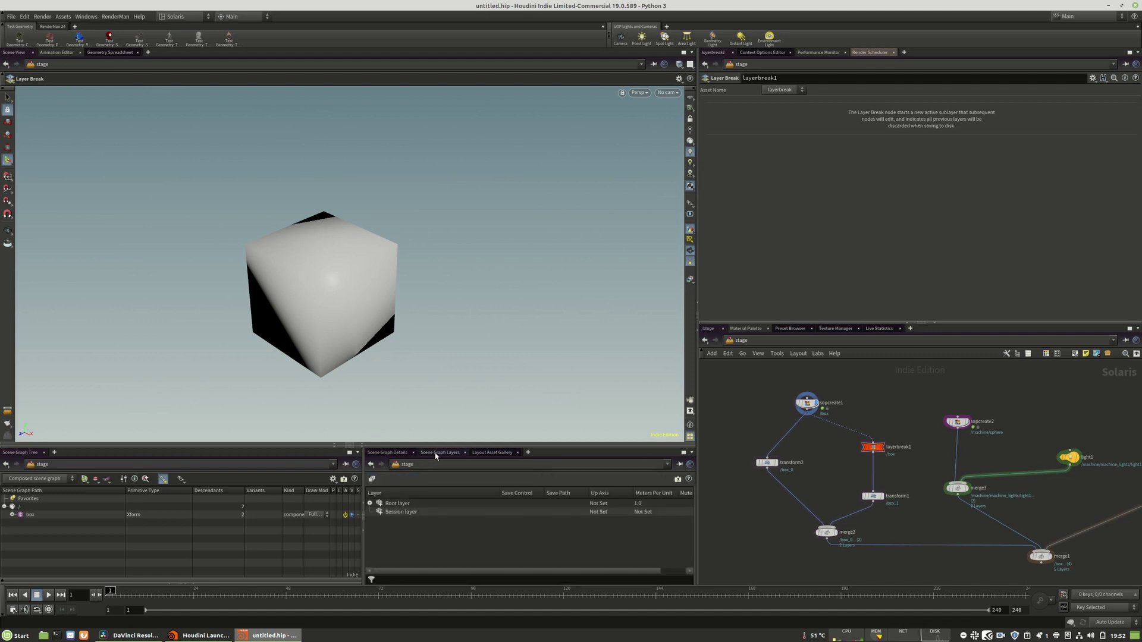
{"action": "left_click", "coordinate": [370, 504]}
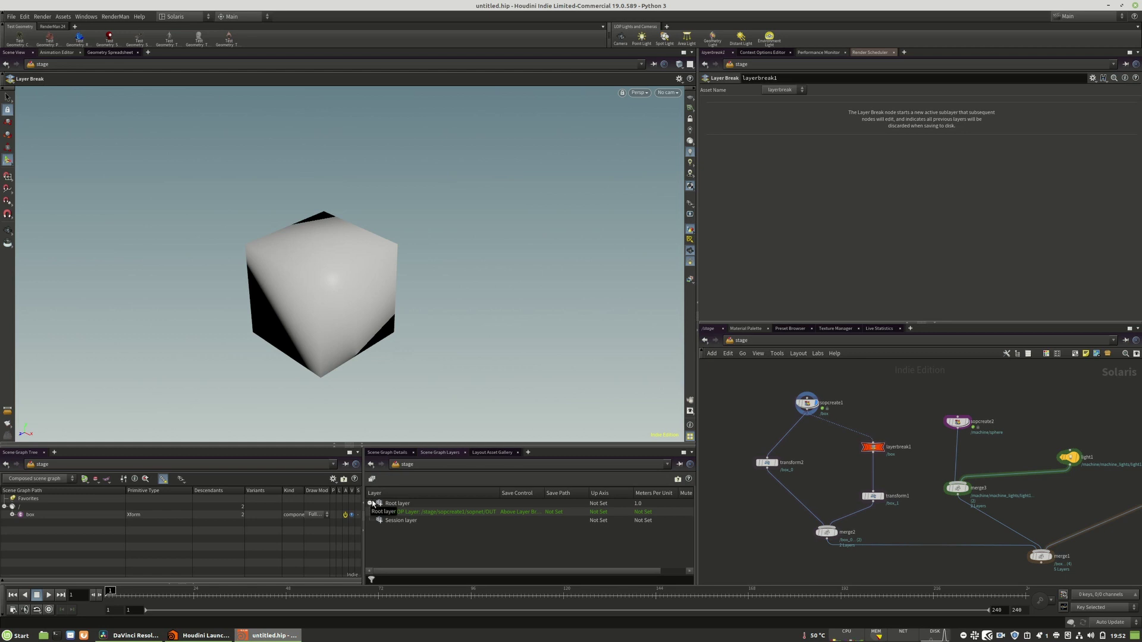
Step: Insert a SOP Modify between layerbreak1 and transform1, display it, and check its layer's Save Control in the scene graph layers
{"action": "mouse_move", "coordinate": [881, 449]}
{"action": "key", "text": "Tab"}
{"action": "type", "text": "sop"}
{"action": "key", "text": "Down"}
{"action": "key", "text": "Down"}
{"action": "key", "text": "Down"}
{"action": "key", "text": "Down"}
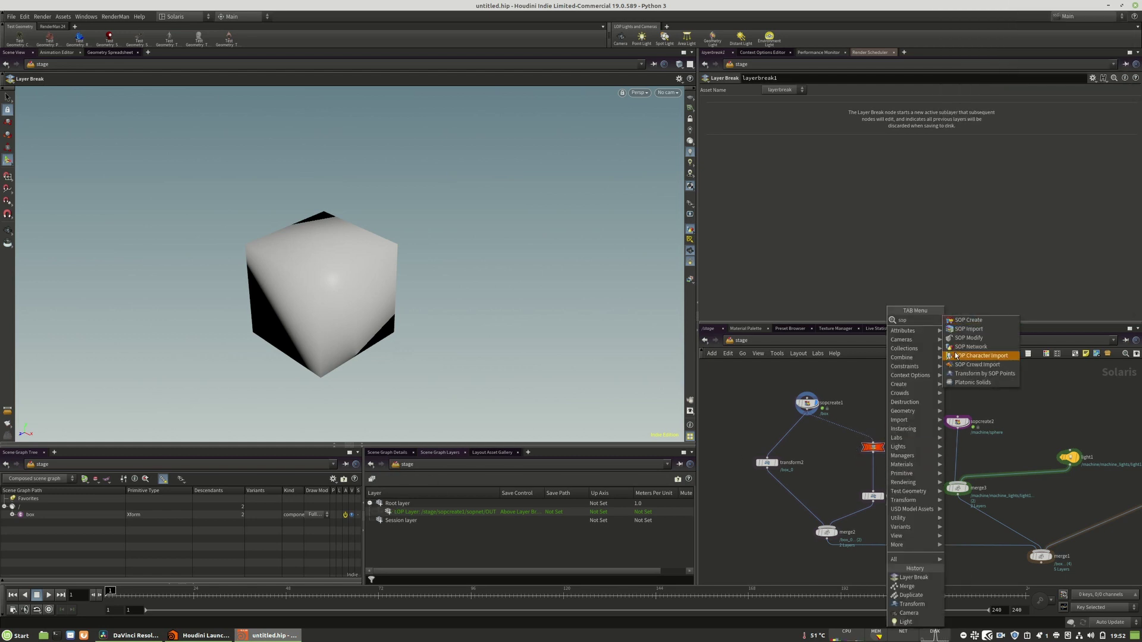
{"action": "key", "text": "Up"}
{"action": "key", "text": "Up"}
{"action": "key", "text": "Return"}
{"action": "left_click", "coordinate": [877, 474]}
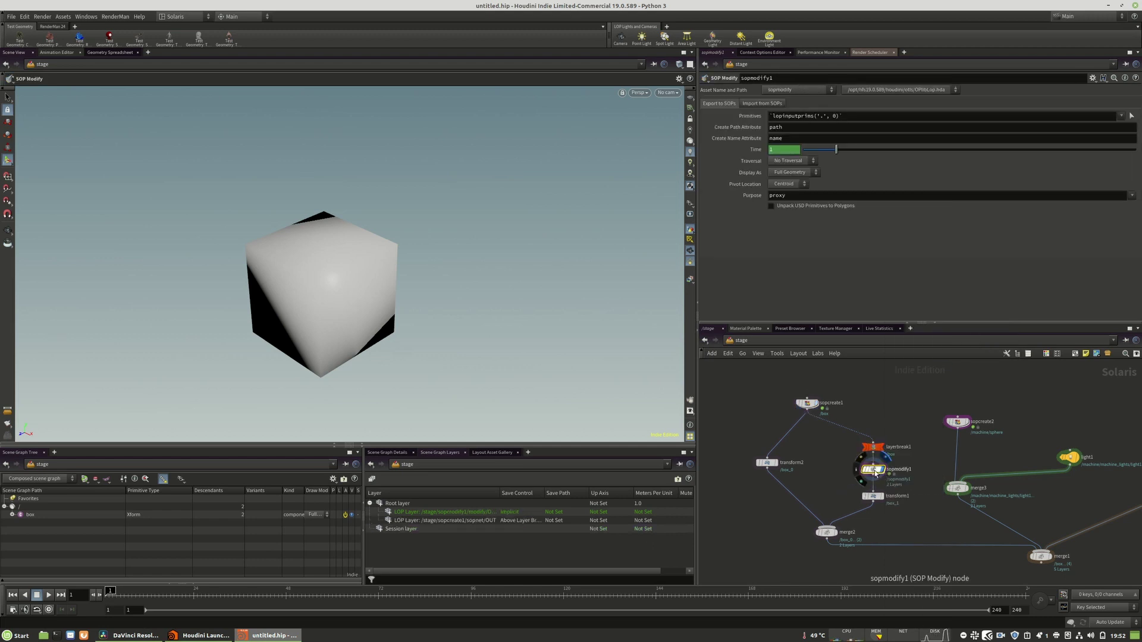
{"action": "double_click", "coordinate": [497, 492]}
{"action": "left_click", "coordinate": [498, 512]}
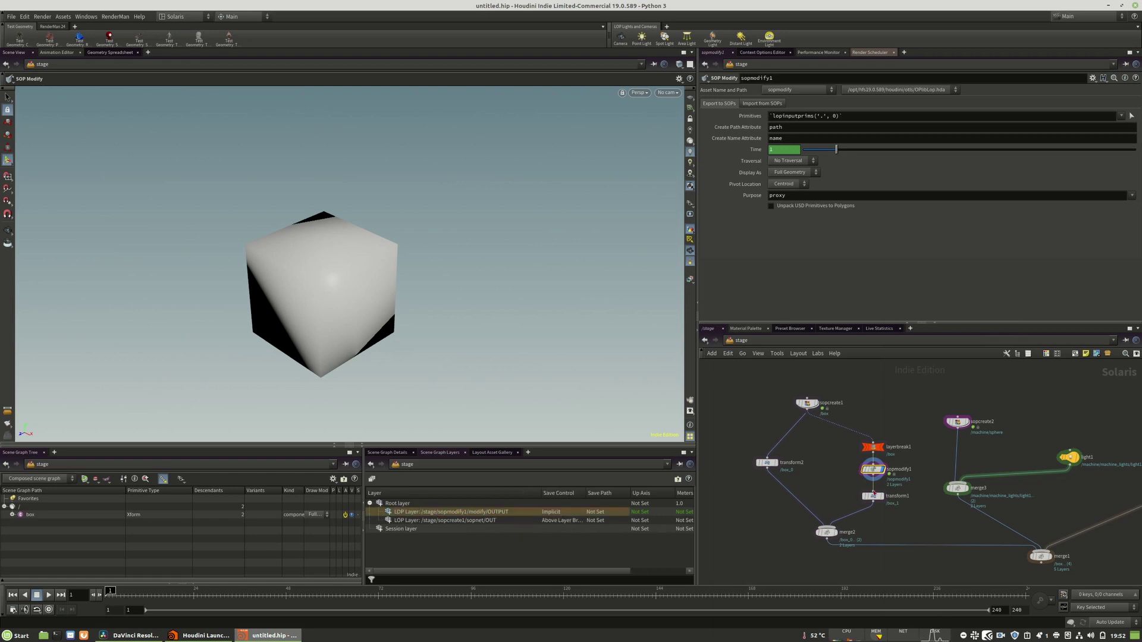
Step: Bypass transform1 and set the display flag on layerbreak1
{"action": "double_click", "coordinate": [871, 471]}
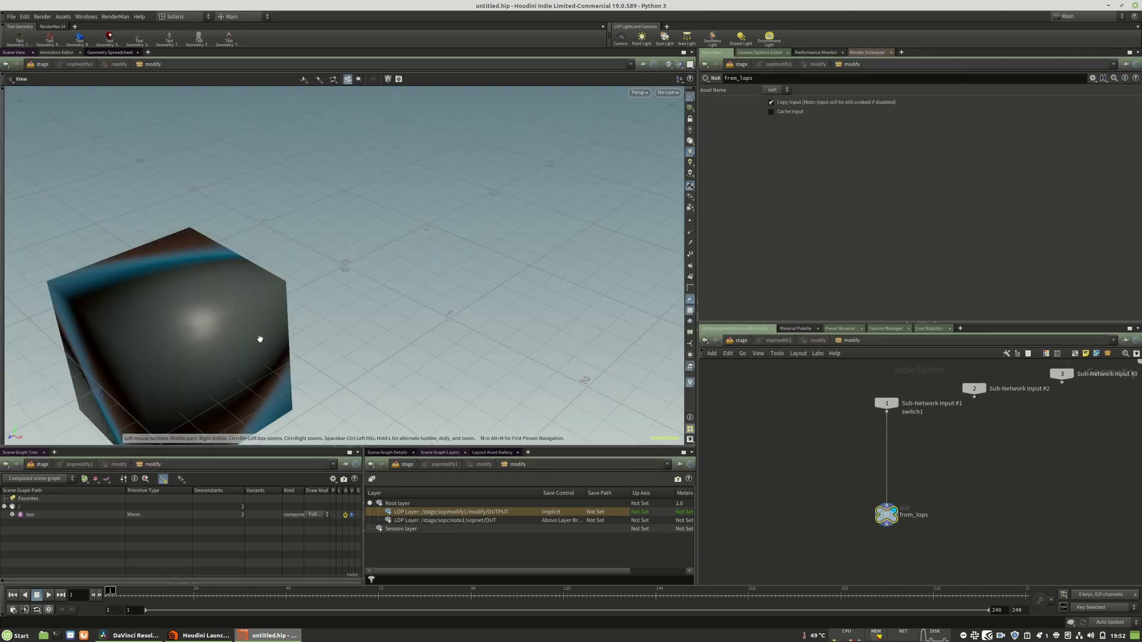
{"action": "left_click", "coordinate": [744, 342]}
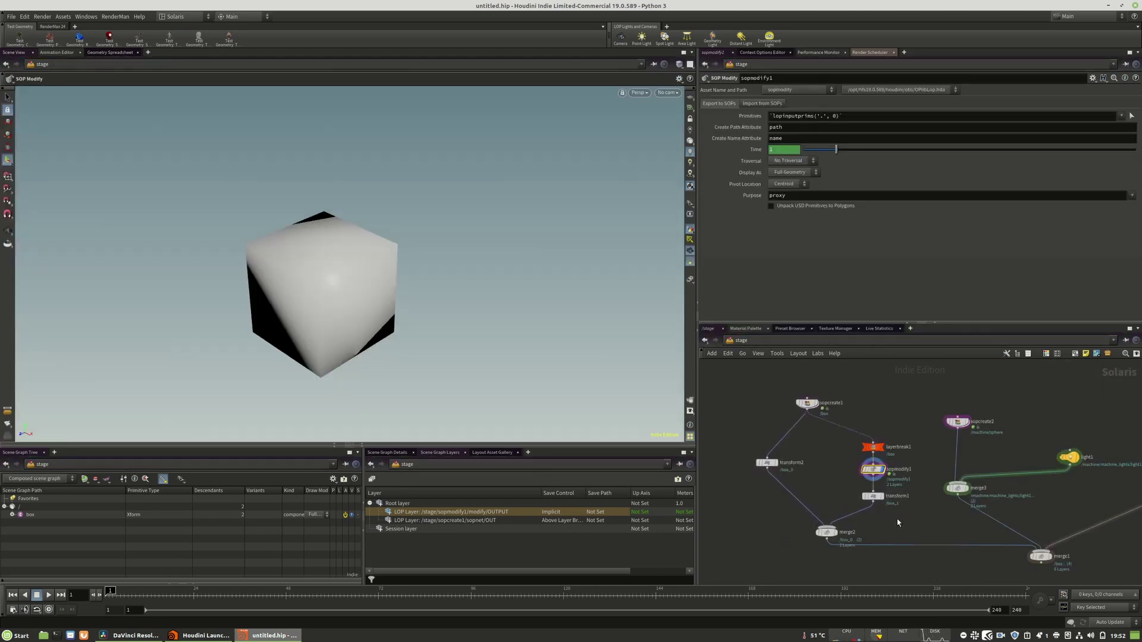
{"action": "left_click", "coordinate": [864, 497]}
{"action": "left_click", "coordinate": [877, 451]}
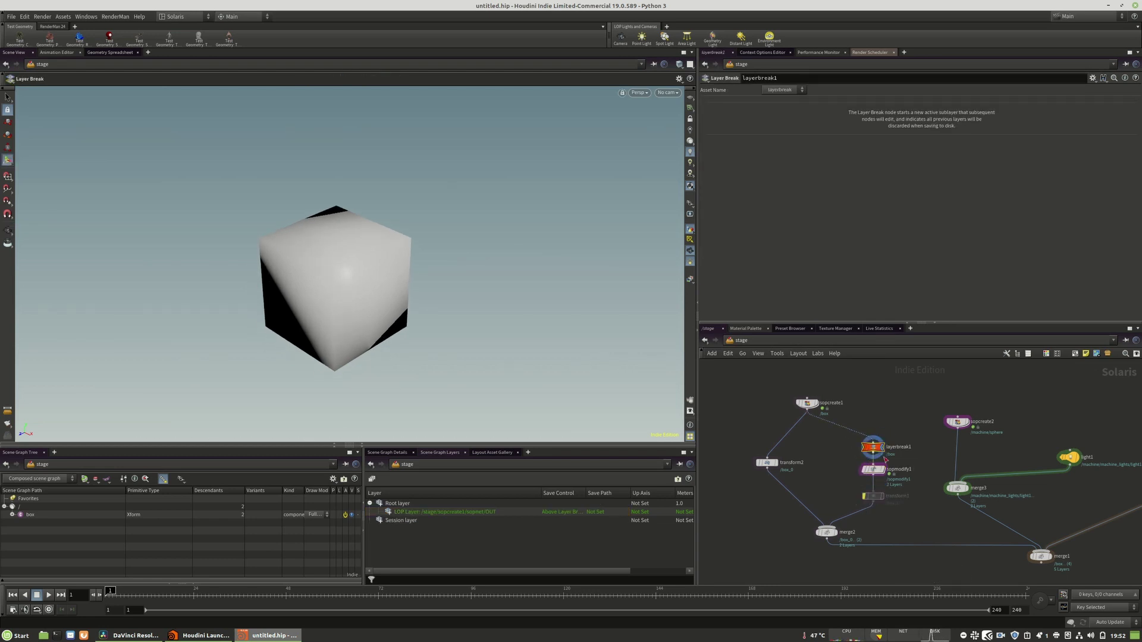
Step: Enter sopmodify1's modify network, centre the box in view, and inspect the geometry information of from_lops
{"action": "double_click", "coordinate": [874, 470]}
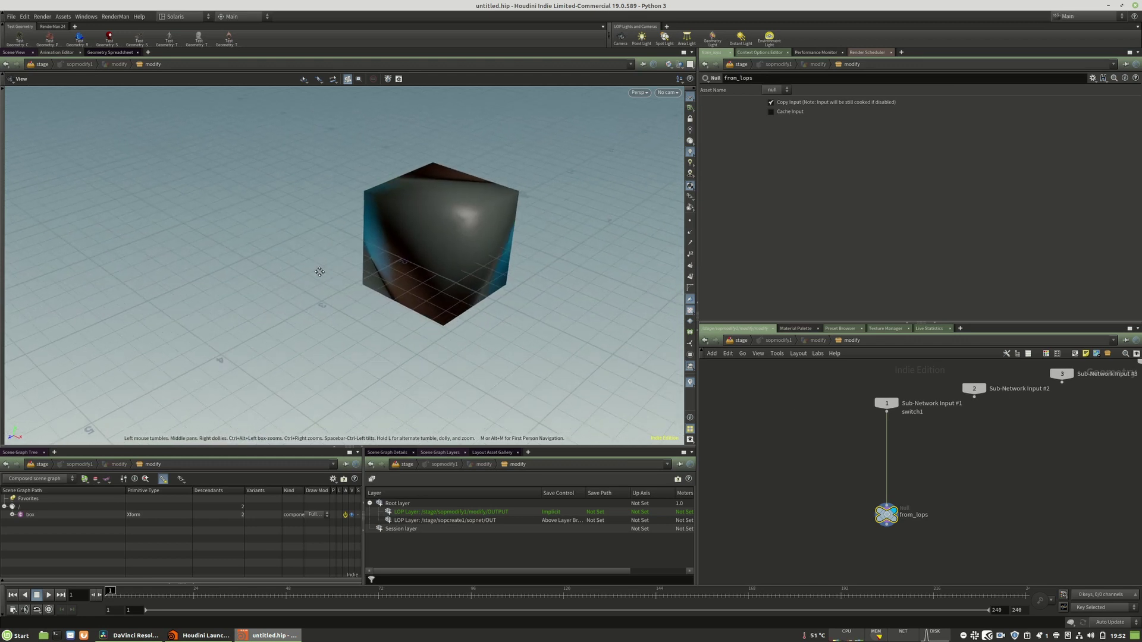
{"action": "left_click_drag", "start_coordinate": [320, 272], "coordinate": [204, 319]}
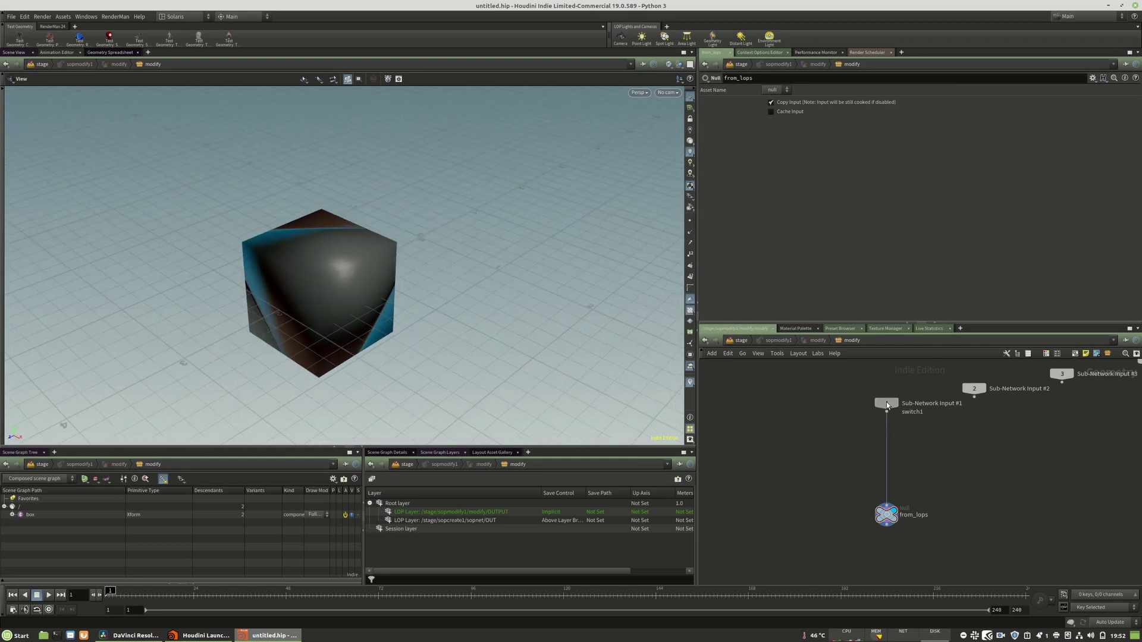
{"action": "left_click_drag", "start_coordinate": [887, 405], "coordinate": [887, 389]}
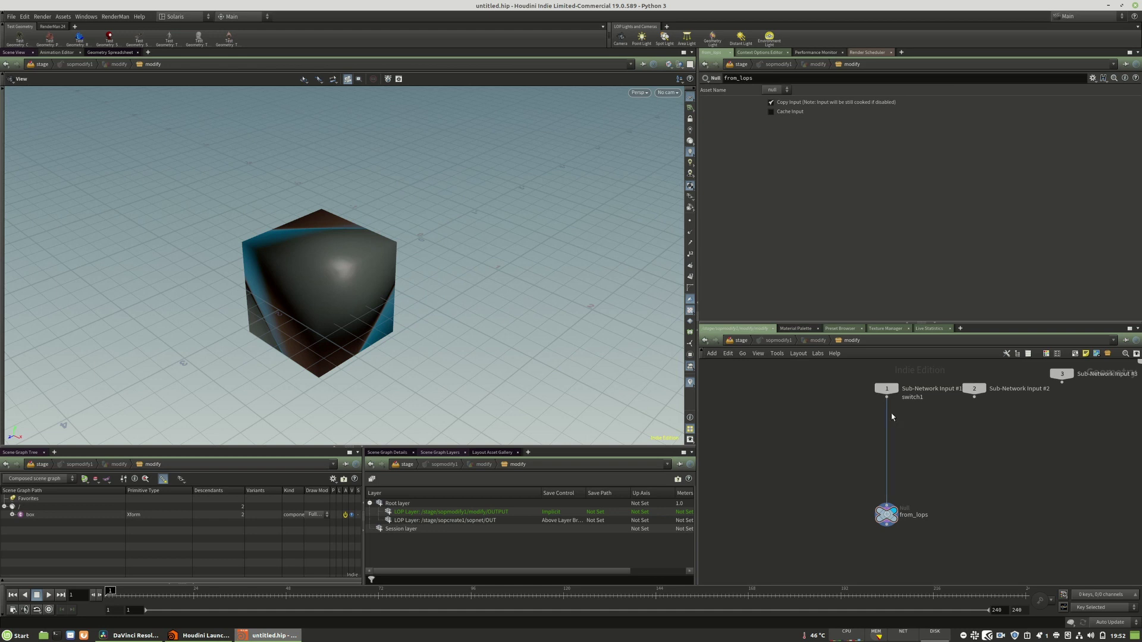
{"action": "middle_click", "coordinate": [887, 517]}
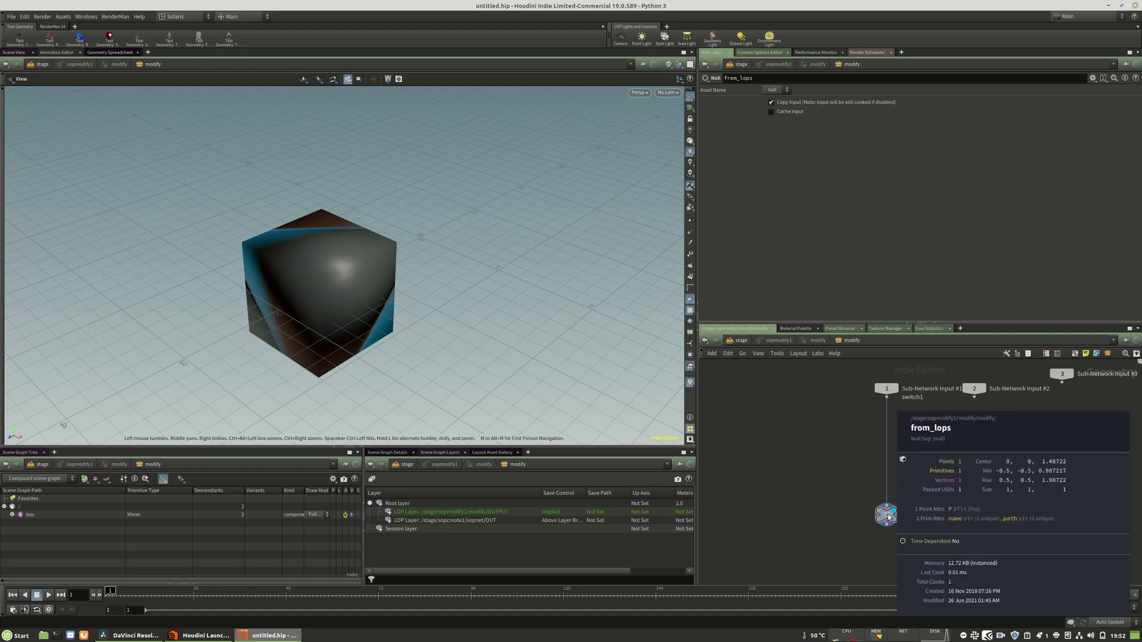
{"action": "key", "text": "Tab"}
{"action": "type", "text": "usd"}
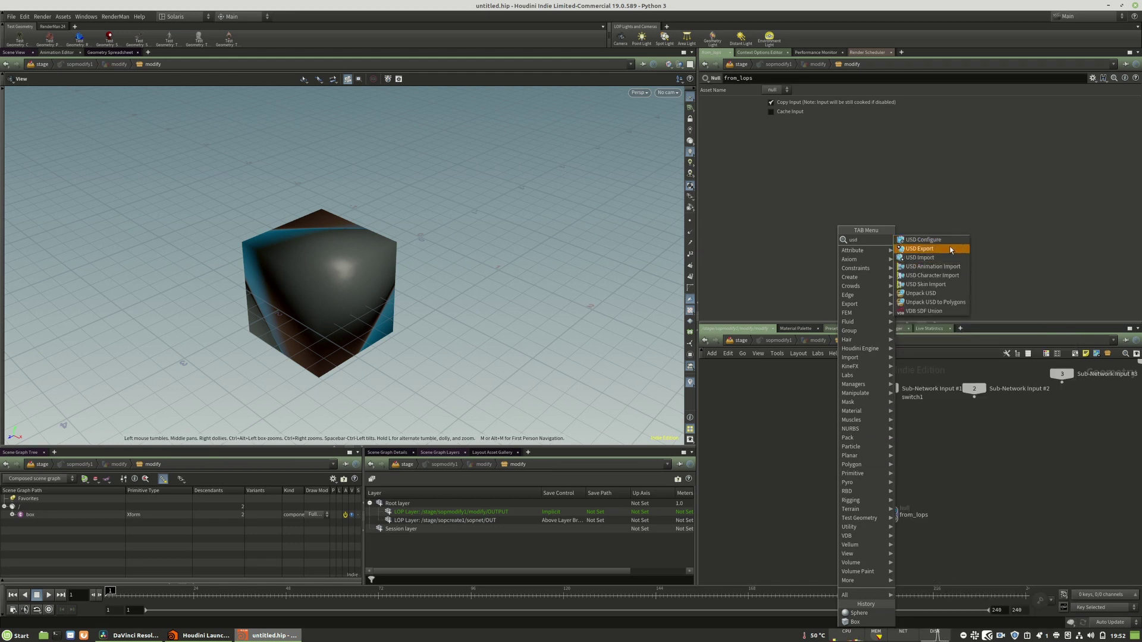
{"action": "left_click", "coordinate": [923, 292]}
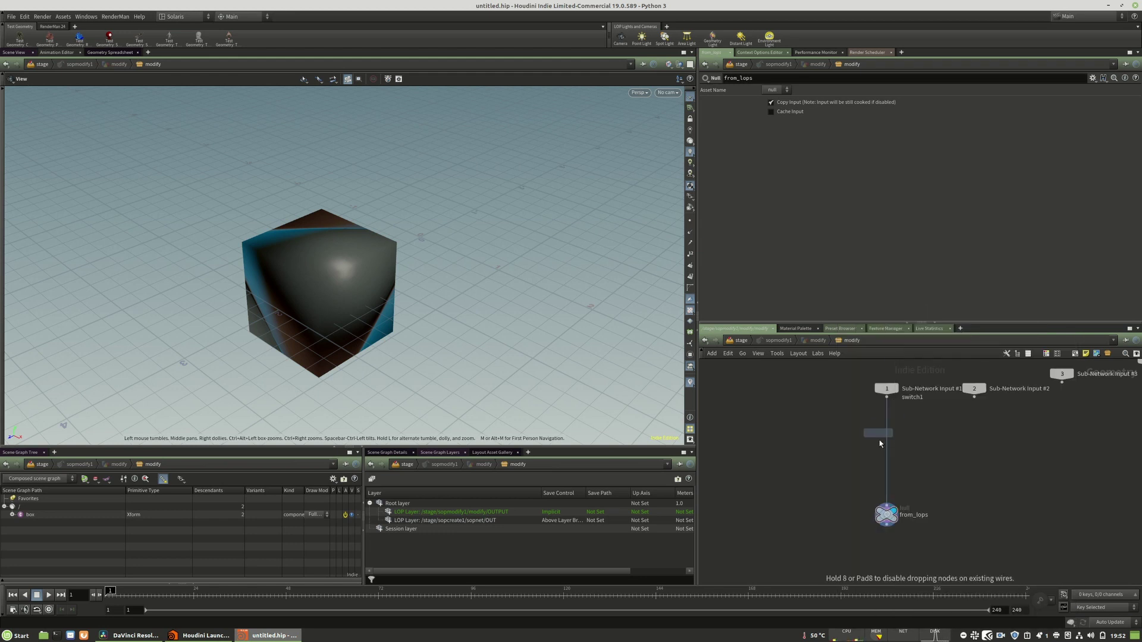
{"action": "left_click", "coordinate": [996, 455]}
{"action": "left_click_drag", "start_coordinate": [1054, 431], "coordinate": [959, 480]}
{"action": "key", "text": "Delete"}
Step: Insert an Unpack USD node between Sub-Network Input #1 and from_lops, and display it
{"action": "key", "text": "Tab"}
{"action": "type", "text": "usd"}
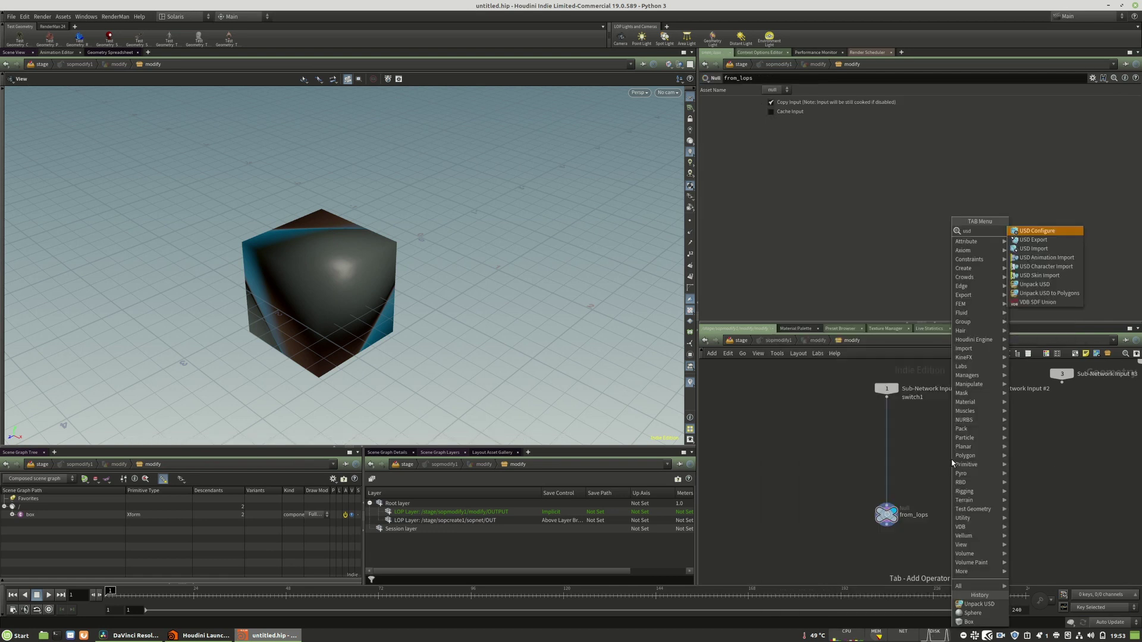
{"action": "left_click", "coordinate": [1035, 285]}
{"action": "left_click", "coordinate": [894, 435]}
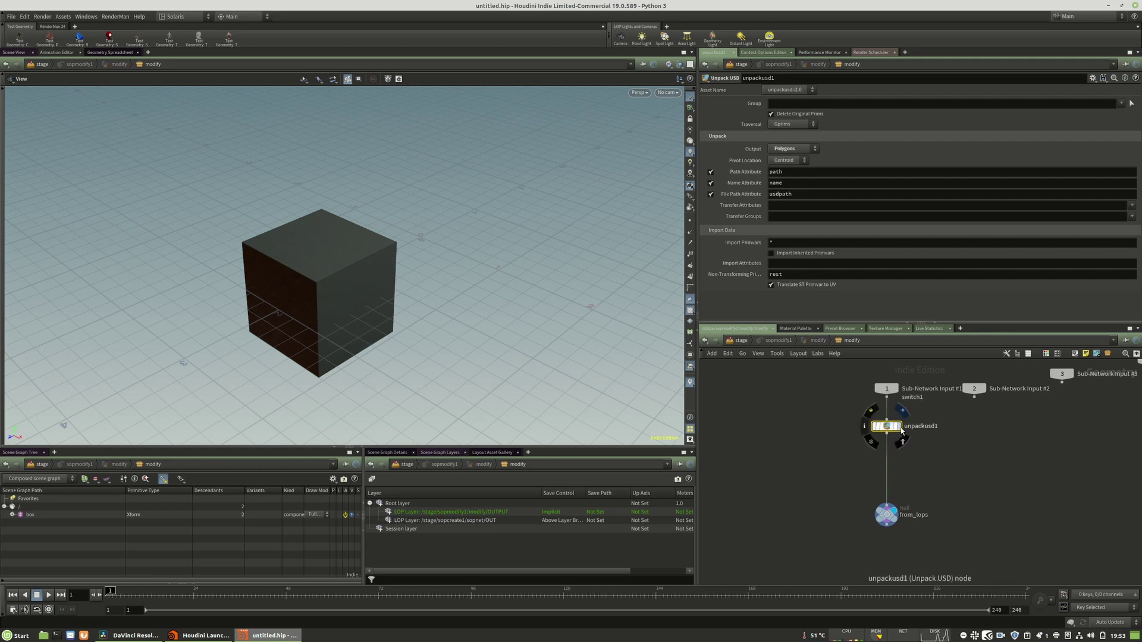
{"action": "left_click", "coordinate": [892, 431]}
{"action": "middle_click_drag", "start_coordinate": [890, 432], "coordinate": [953, 425]}
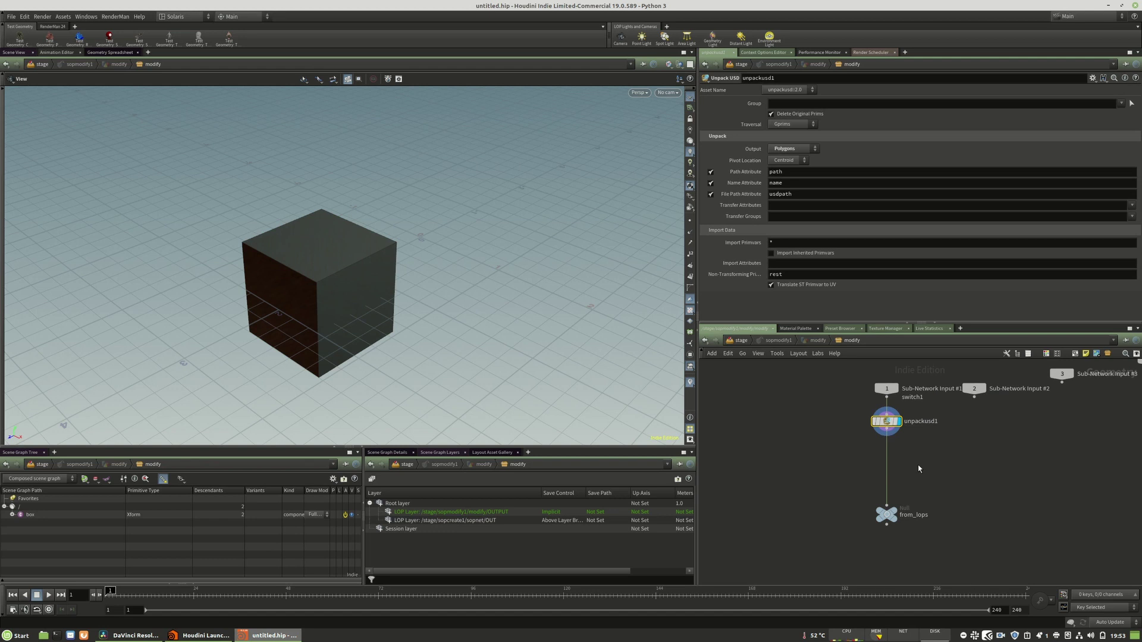
Step: Pull the box's upper corner point 7 about -1.15 along Z with an Edit node after unpackusd1
{"action": "key", "text": "s"}
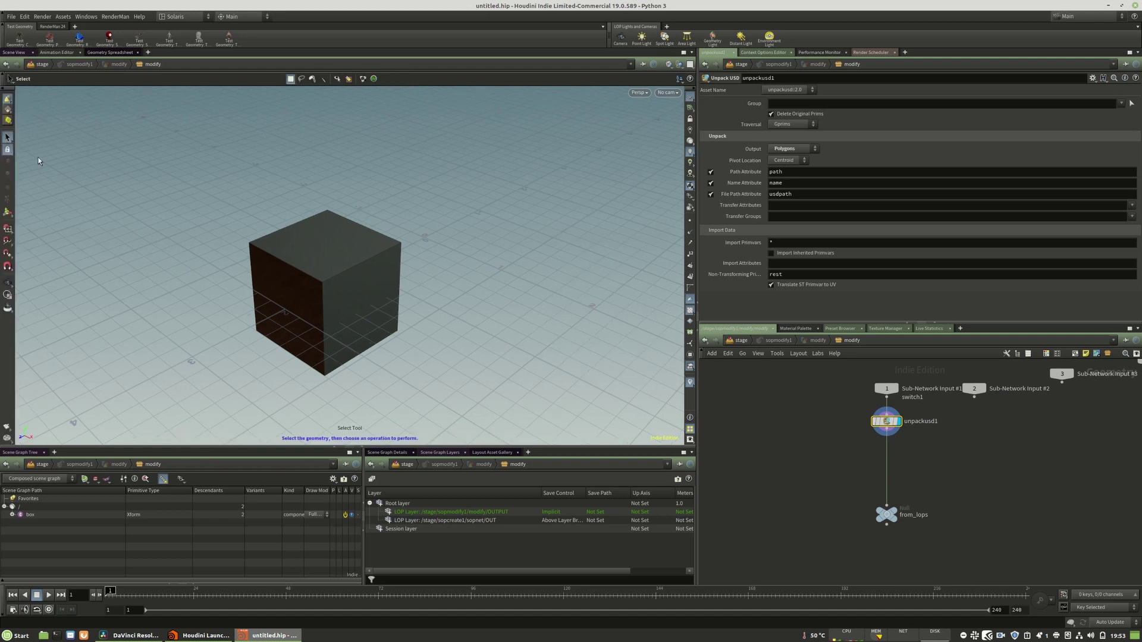
{"action": "left_click", "coordinate": [401, 242]}
{"action": "key", "text": "t"}
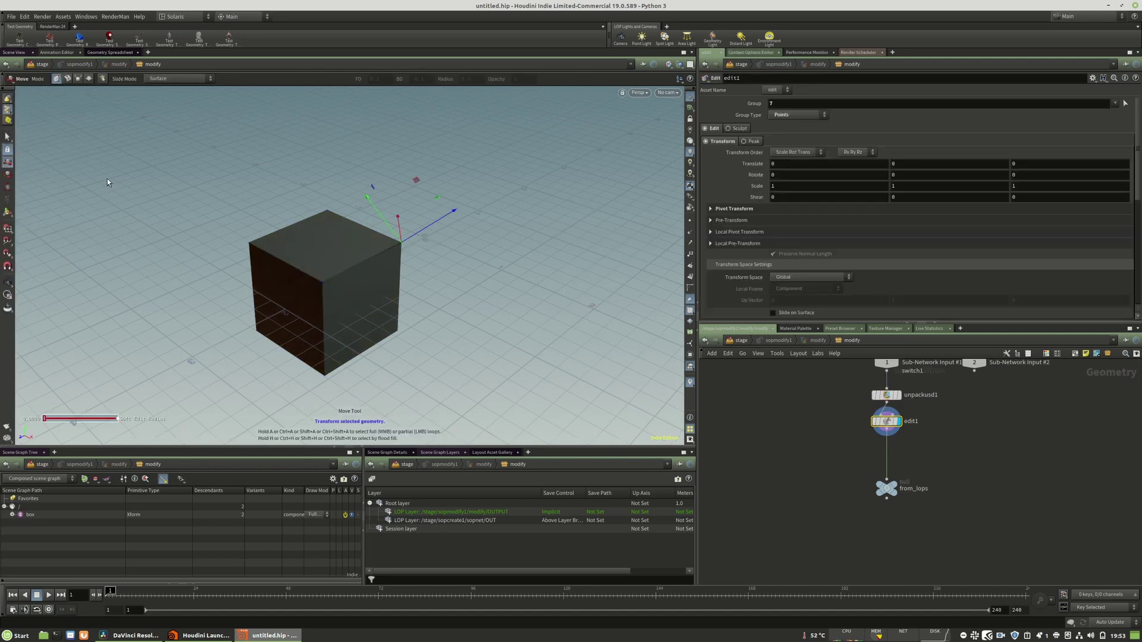
{"action": "key", "text": "m"}
{"action": "left_click_drag", "start_coordinate": [390, 248], "coordinate": [462, 210]}
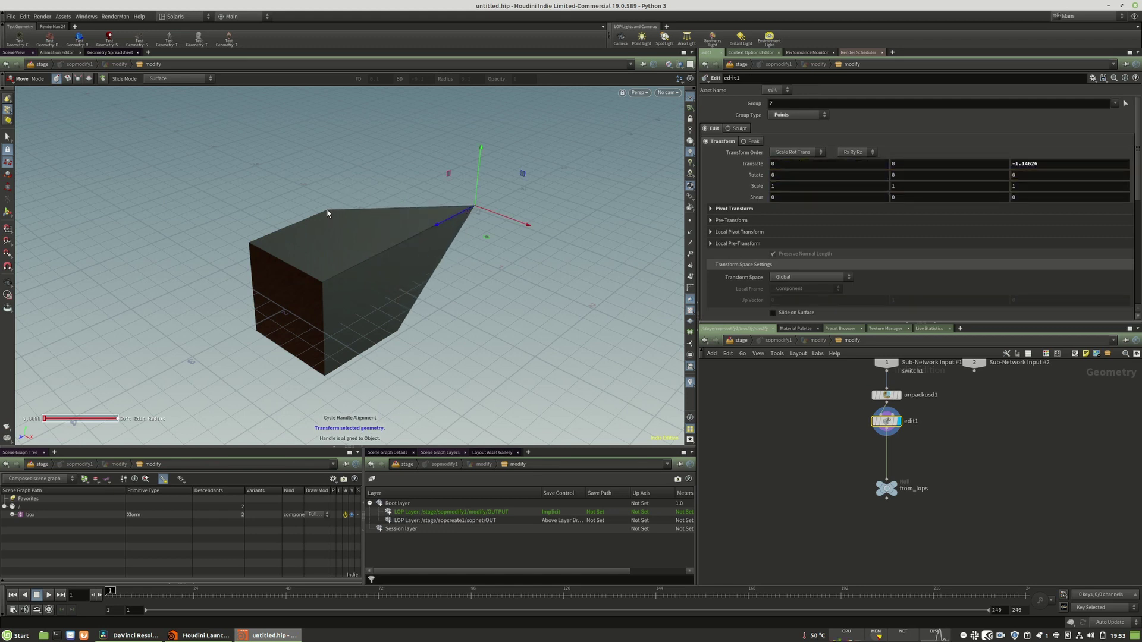
Step: Return to the stage network and display sopmodify1 to view the reshaped box
{"action": "key", "text": "u"}
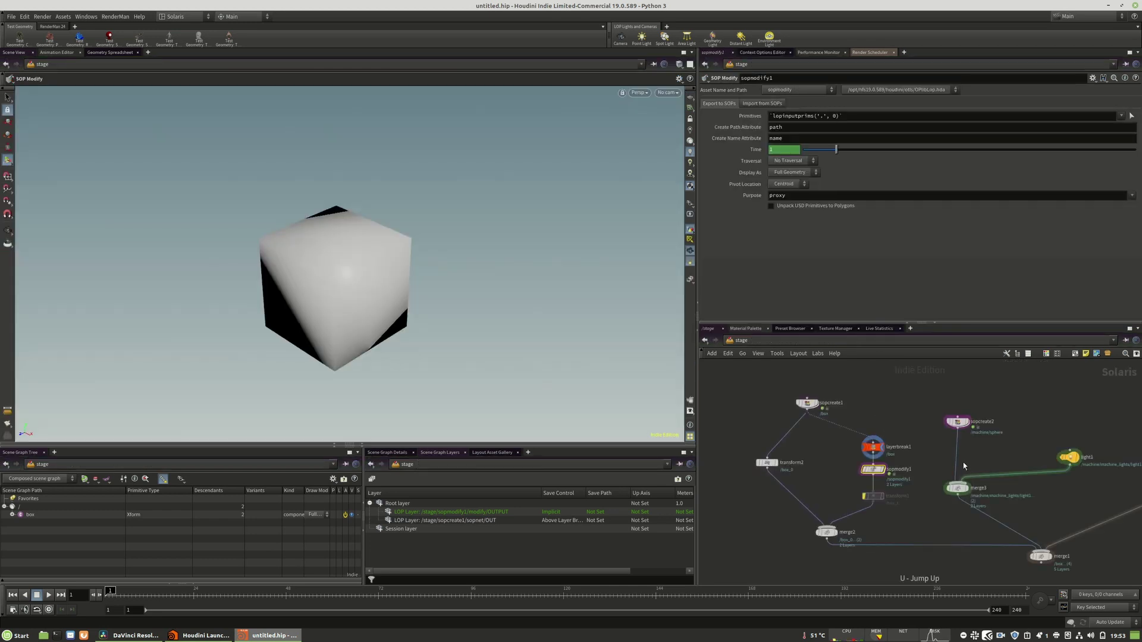
{"action": "left_click", "coordinate": [884, 469]}
{"action": "key", "text": "Escape"}
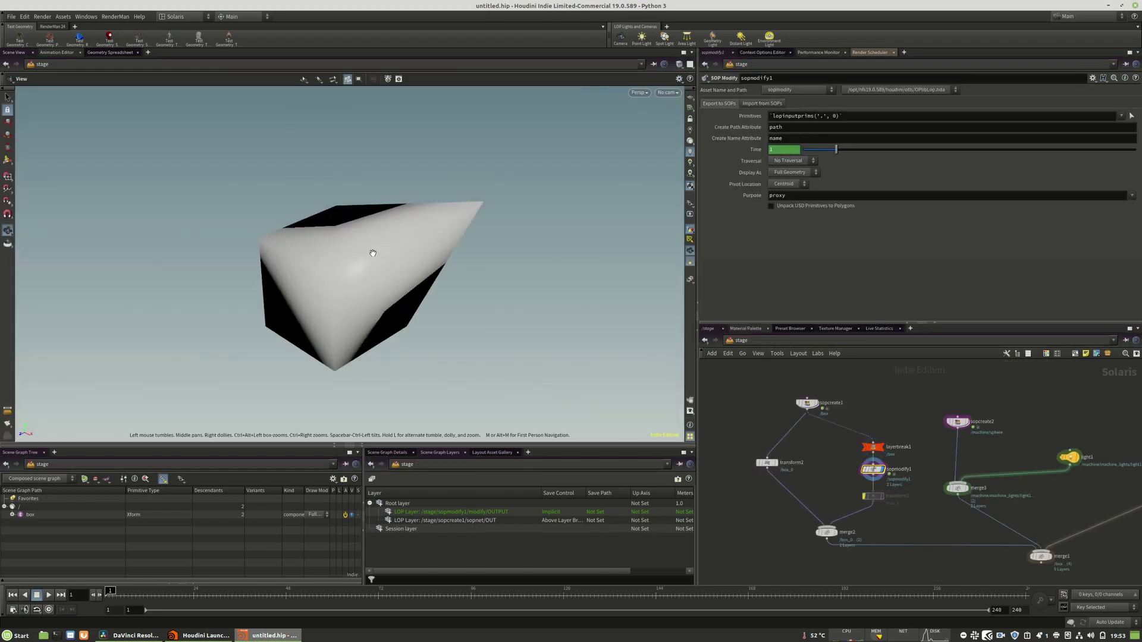
{"action": "left_click_drag", "start_coordinate": [372, 253], "coordinate": [396, 252], "text": "alt"}
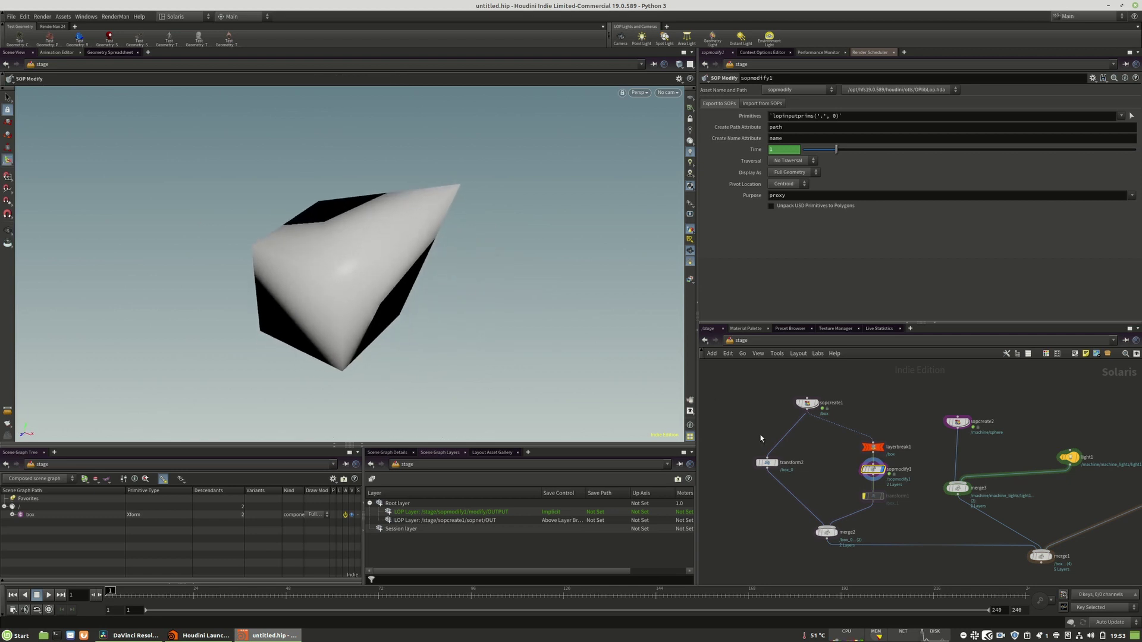
Step: Display transform2 and merge2 in turn to compare the original branch with the merged result, and shift merge2 slightly aside
{"action": "left_click", "coordinate": [770, 463]}
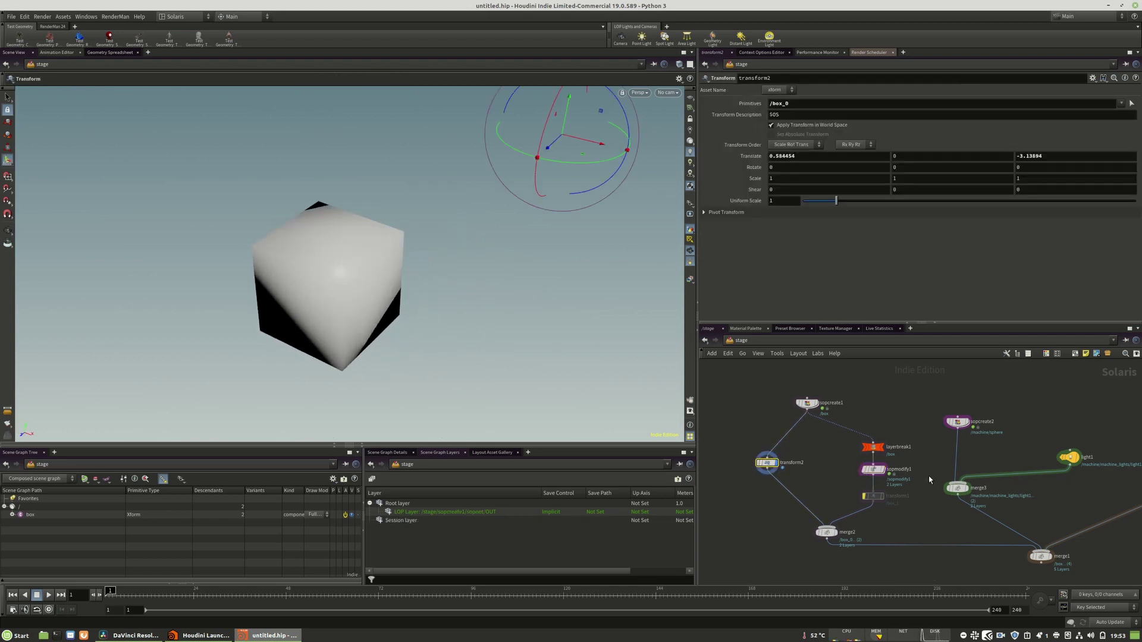
{"action": "left_click", "coordinate": [832, 533]}
{"action": "left_click_drag", "start_coordinate": [831, 532], "coordinate": [817, 533]}
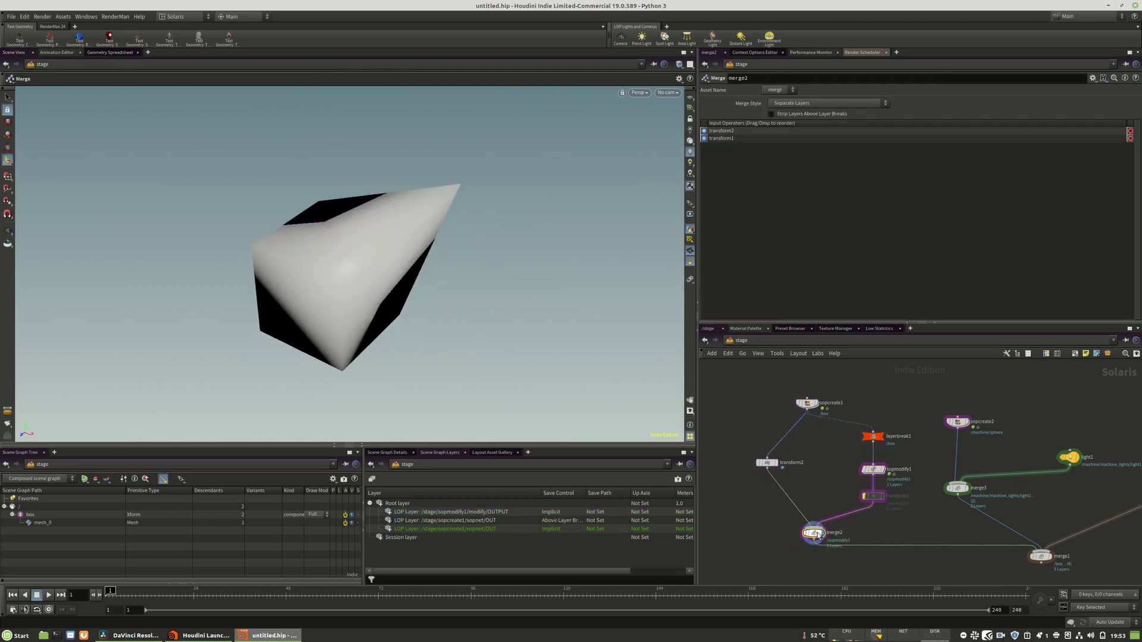
Step: Try merge2's Merge Style as Flatten Each Input to compare its layers, and set it back to Separate Layers
{"action": "left_click", "coordinate": [790, 105]}
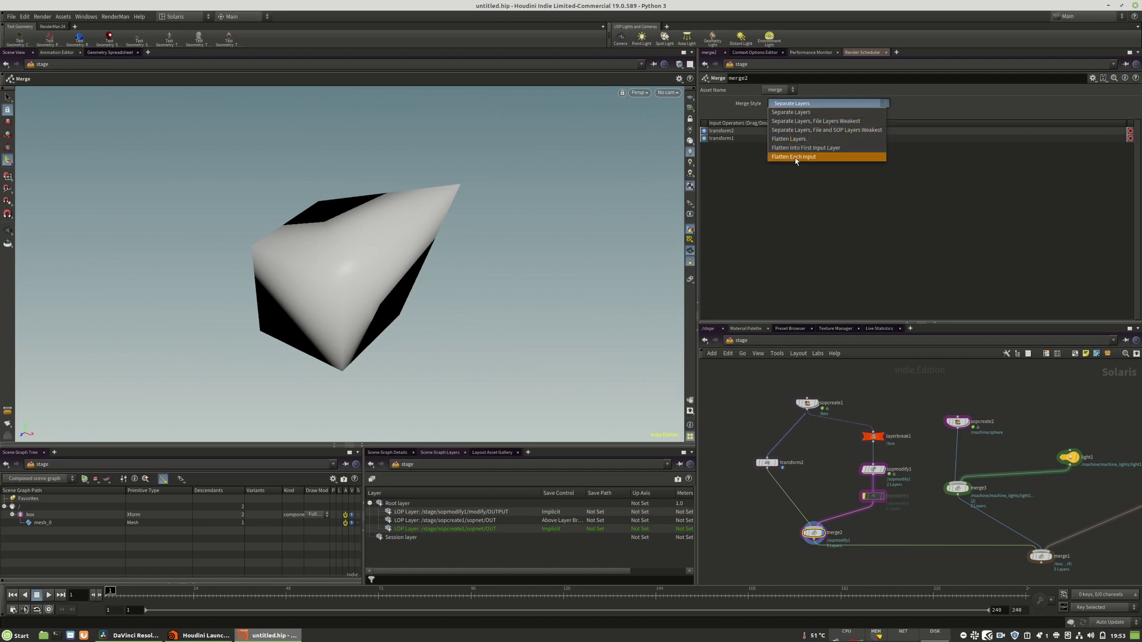
{"action": "left_click", "coordinate": [796, 156]}
{"action": "left_click", "coordinate": [790, 102]}
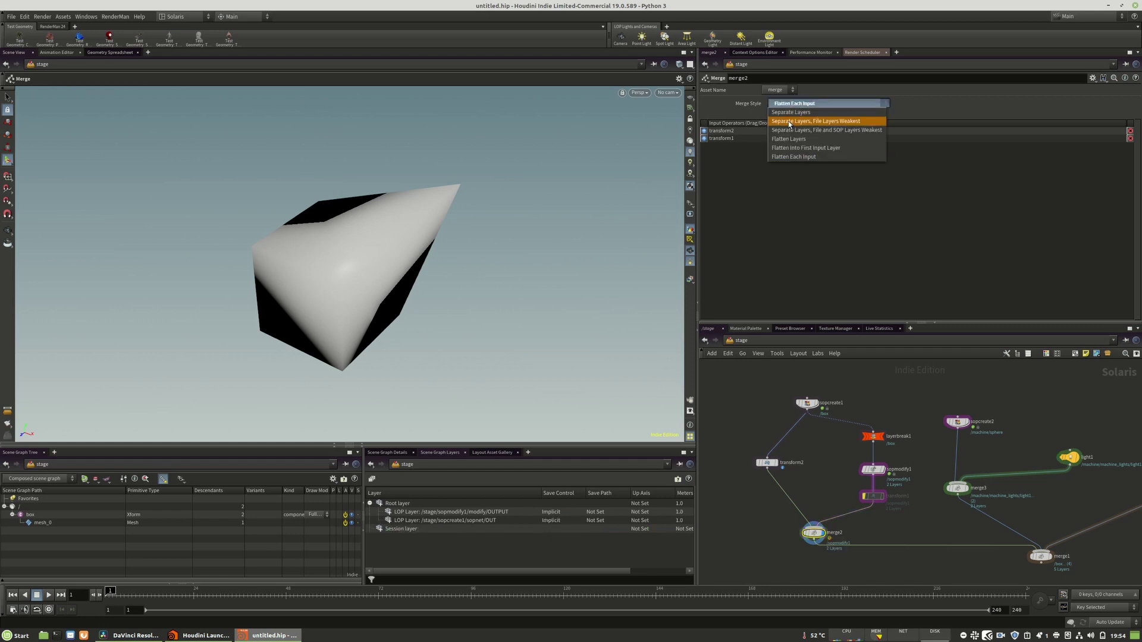
{"action": "left_click", "coordinate": [786, 112]}
{"action": "middle_click_drag", "start_coordinate": [873, 401], "coordinate": [859, 422]}
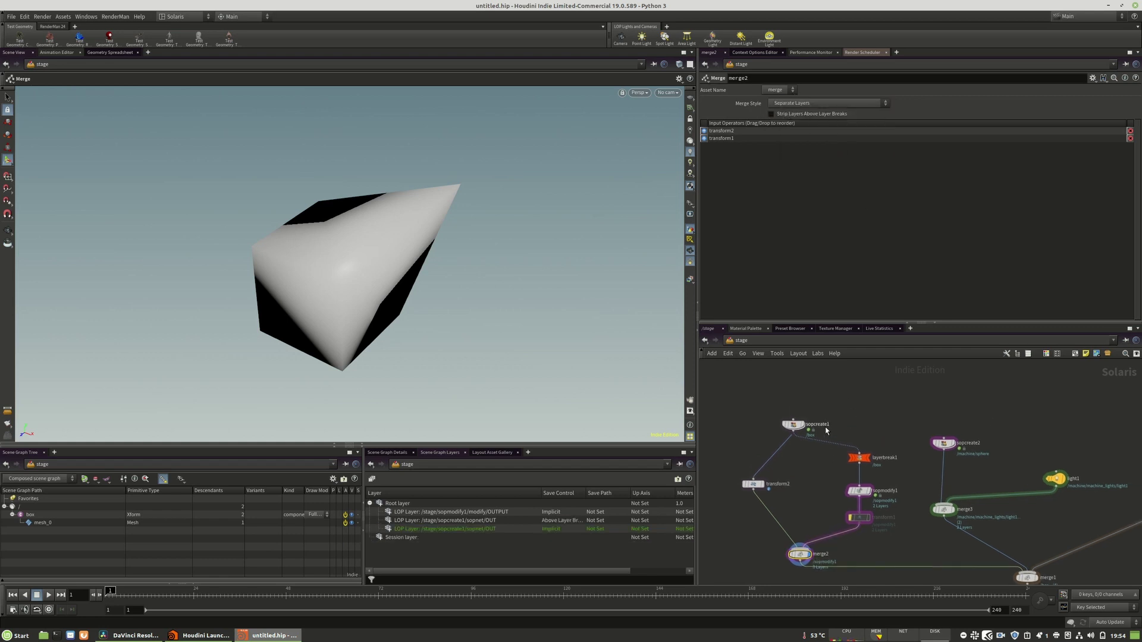
Step: Insert a Duplicate node after sopcreate1 so that it feeds both the transform2 and layerbreak1 branches
{"action": "left_click_drag", "start_coordinate": [799, 426], "coordinate": [797, 407]}
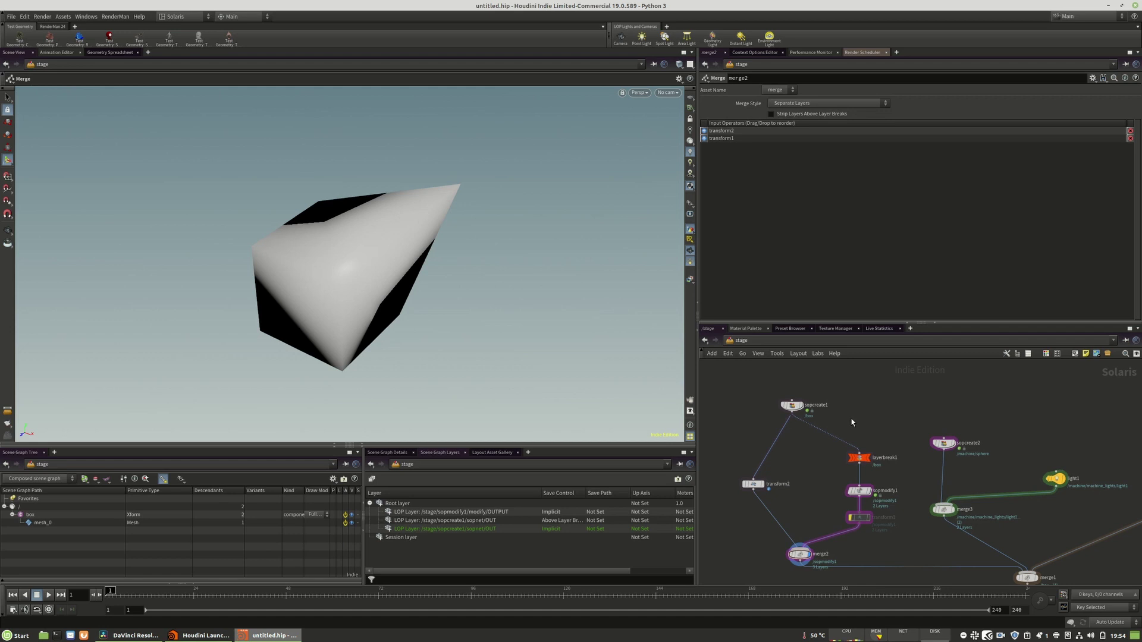
{"action": "key", "text": "Tab"}
{"action": "type", "text": "dup"}
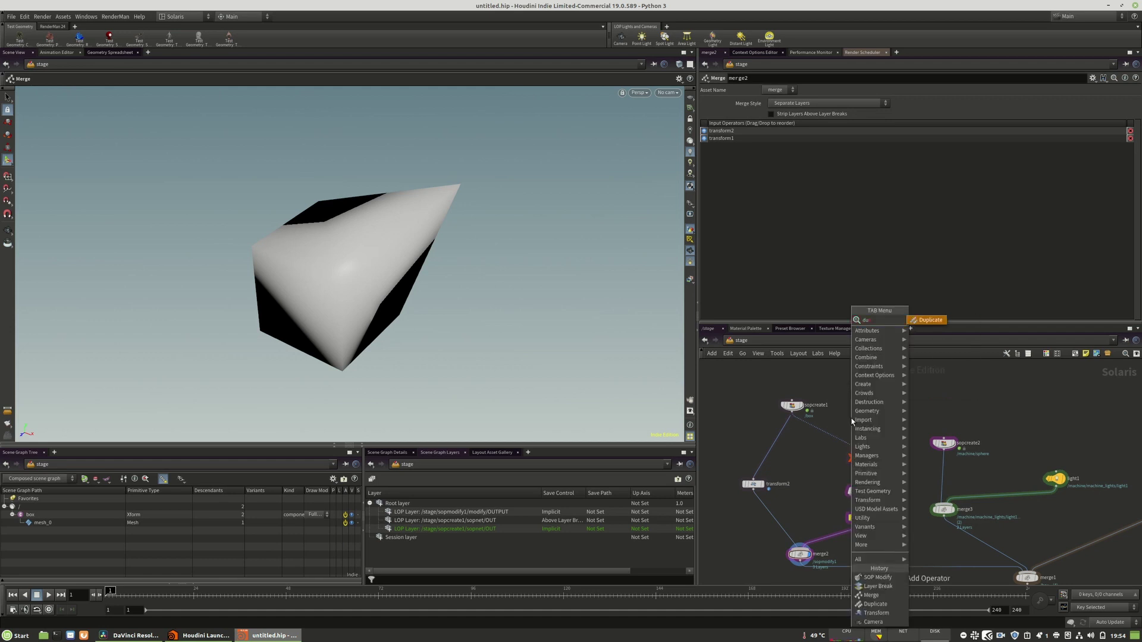
{"action": "left_click", "coordinate": [918, 322]}
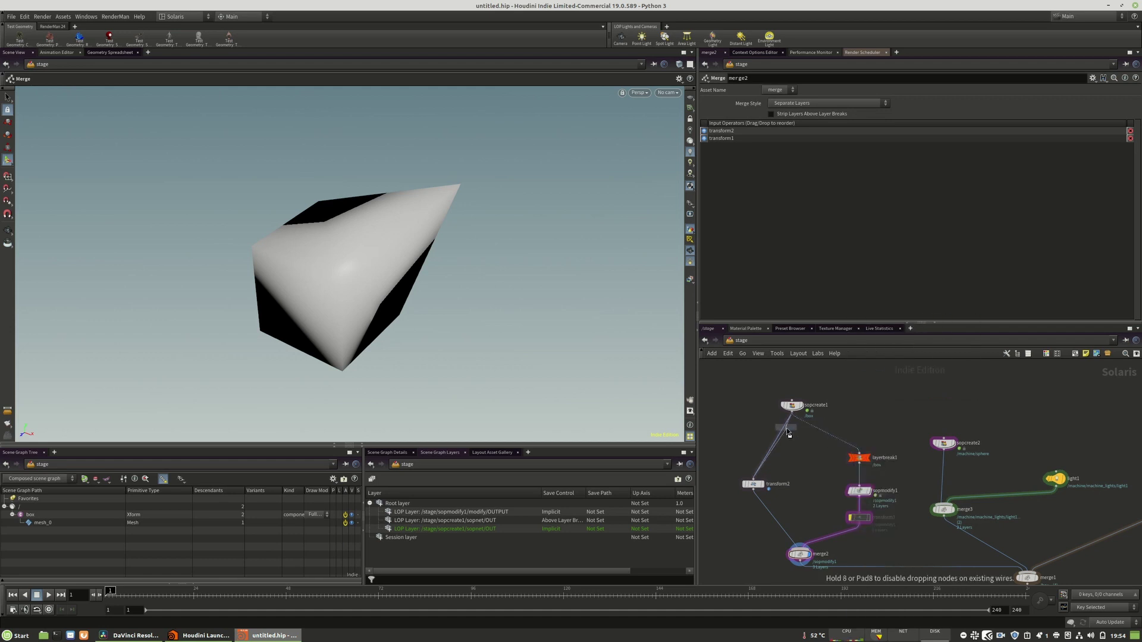
{"action": "left_click", "coordinate": [791, 428]}
{"action": "left_click_drag", "start_coordinate": [791, 431], "coordinate": [795, 432]}
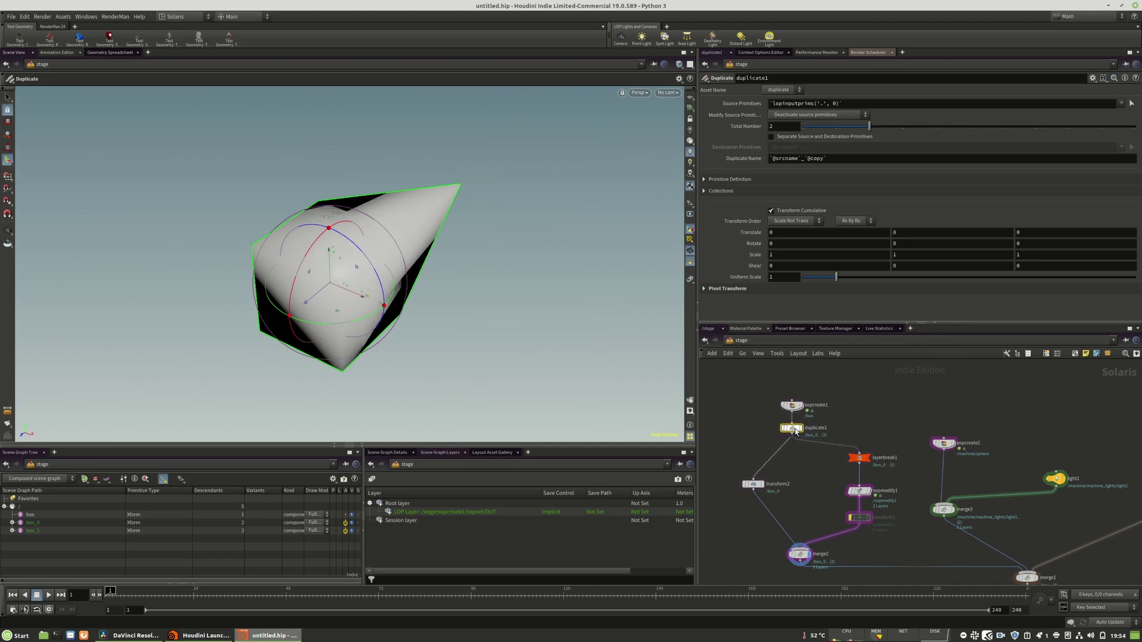
Step: Re-enable the bypassed transform1 node and move /box_1 to about -3.46 along Z
{"action": "left_click", "coordinate": [850, 517]}
{"action": "middle_click_drag", "start_coordinate": [551, 260], "coordinate": [512, 280], "text": "alt"}
{"action": "left_click_drag", "start_coordinate": [512, 280], "coordinate": [478, 267], "text": "alt"}
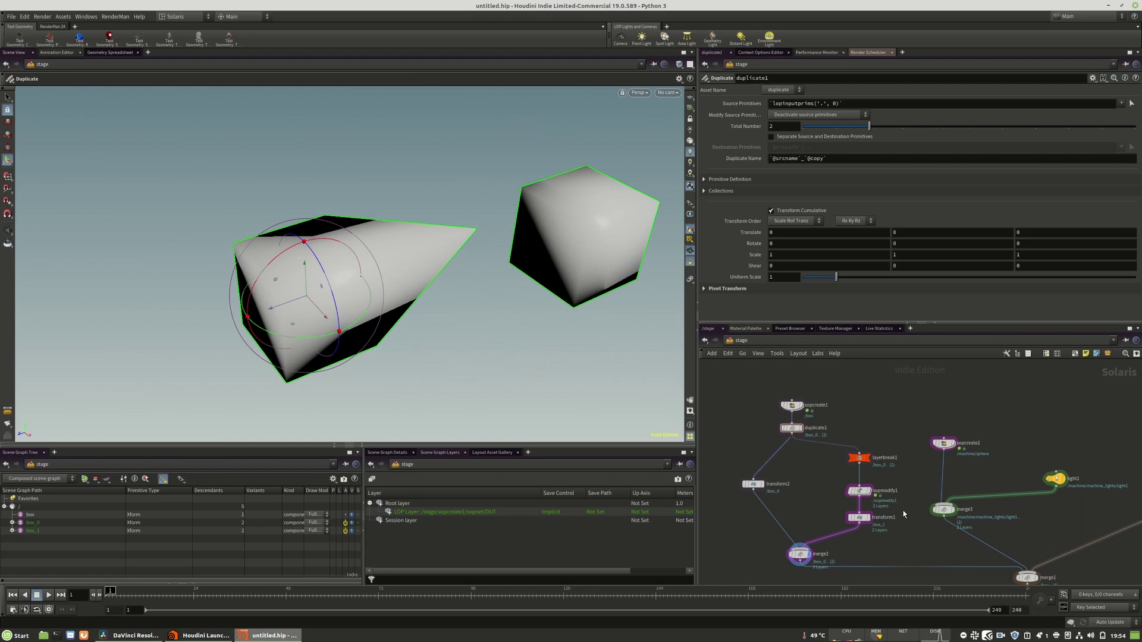
{"action": "left_click", "coordinate": [859, 518]}
{"action": "middle_click_drag", "start_coordinate": [469, 308], "coordinate": [280, 292], "text": "alt"}
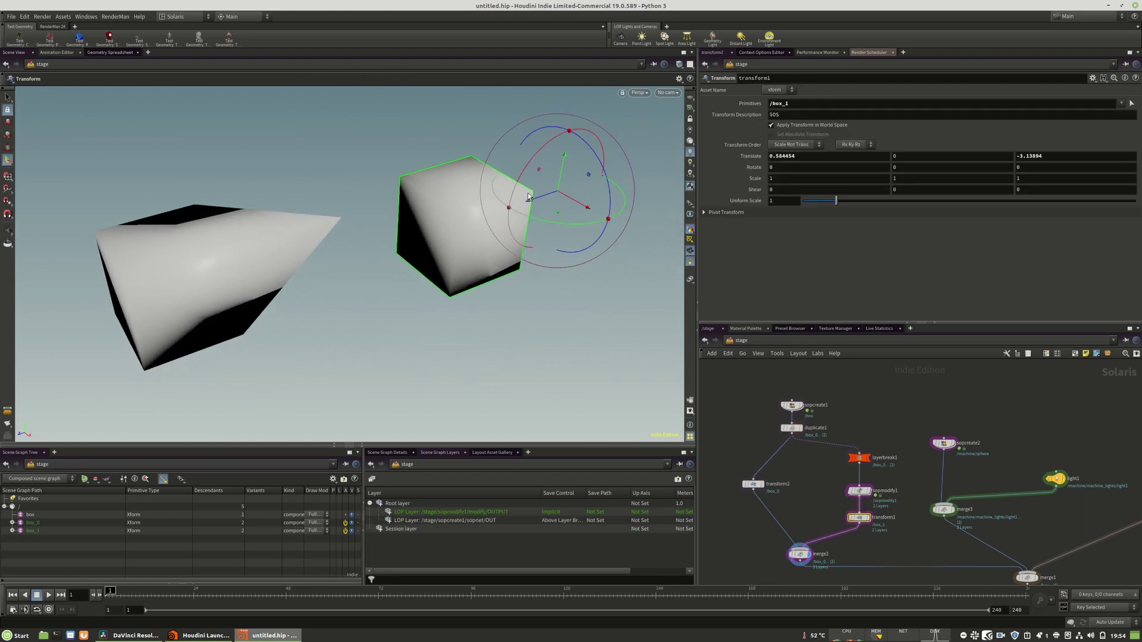
{"action": "left_click_drag", "start_coordinate": [533, 200], "coordinate": [558, 198]}
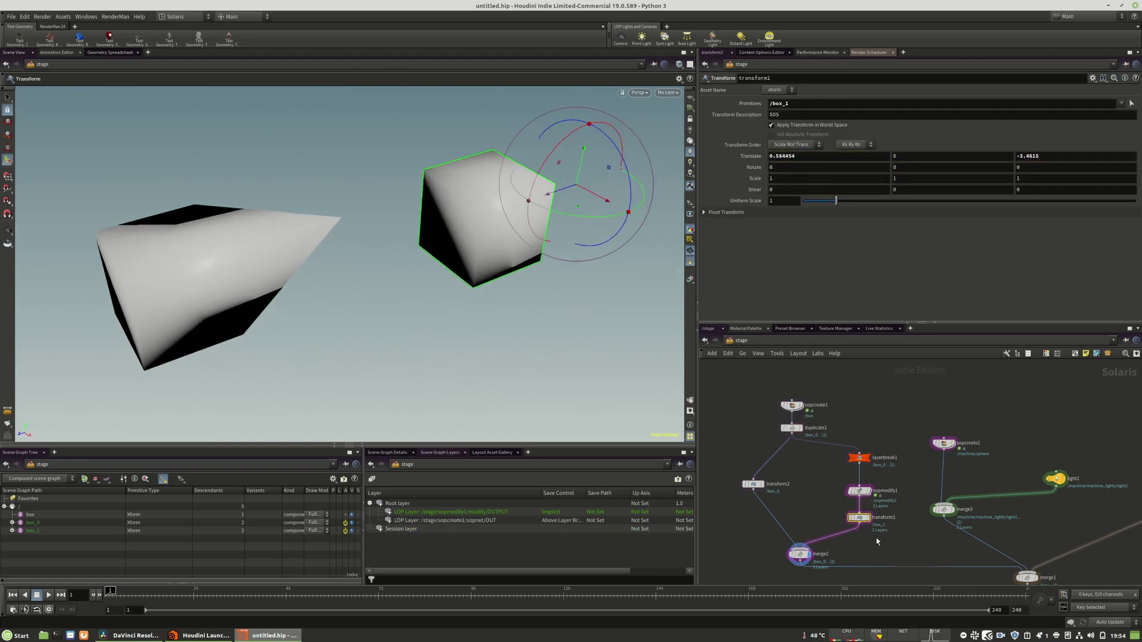
Step: Examine merge2, the Primitives expression of sopmodify1, layerbreak1 and the displayed duplicate1 to trace which boxes get reshaped
{"action": "left_click", "coordinate": [799, 554]}
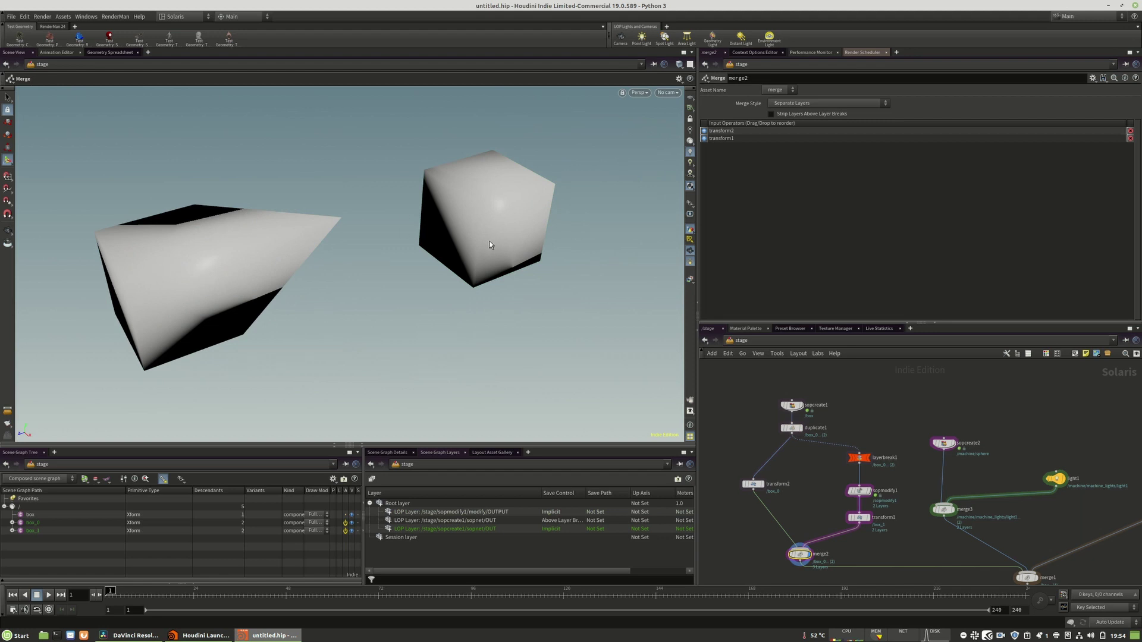
{"action": "left_click", "coordinate": [858, 491]}
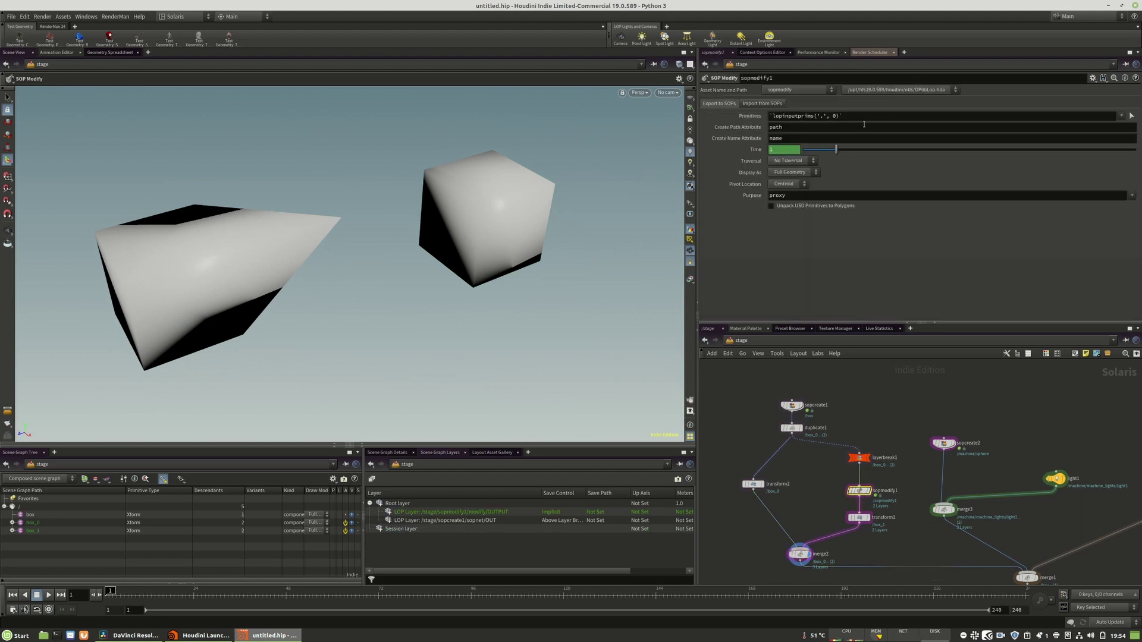
{"action": "left_click_drag", "start_coordinate": [855, 116], "coordinate": [755, 116]}
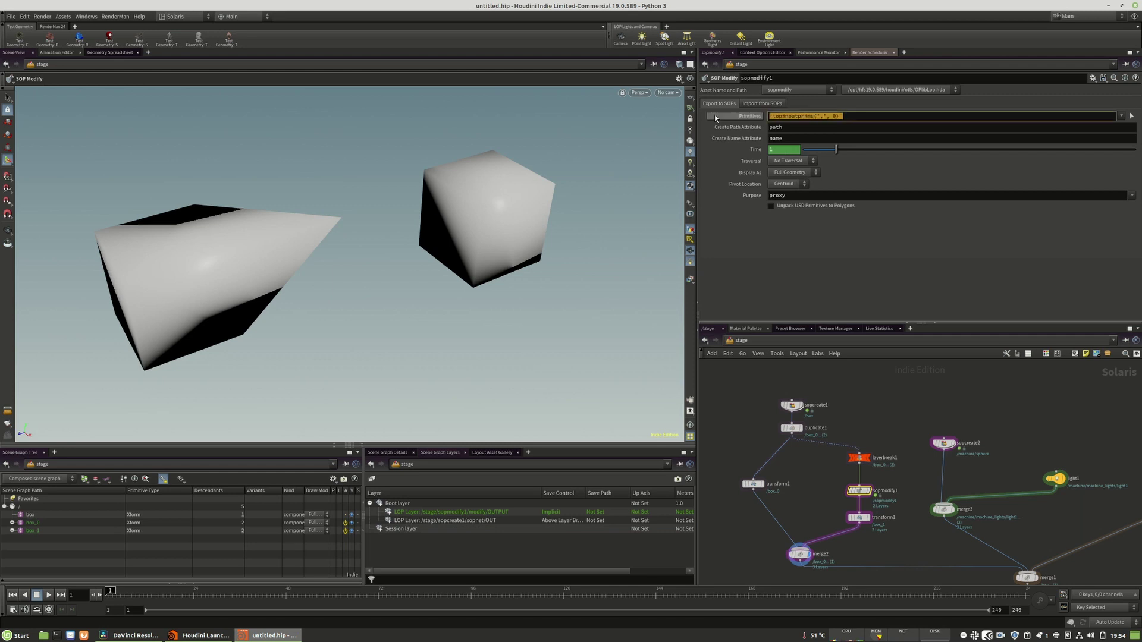
{"action": "left_click", "coordinate": [858, 458]}
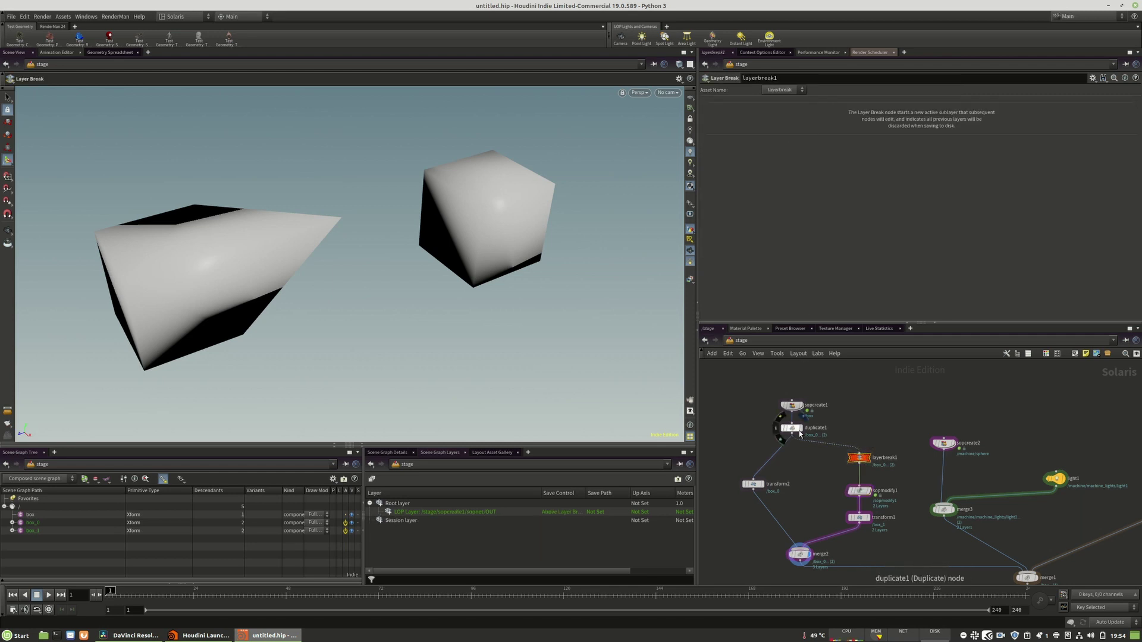
{"action": "left_click", "coordinate": [792, 428]}
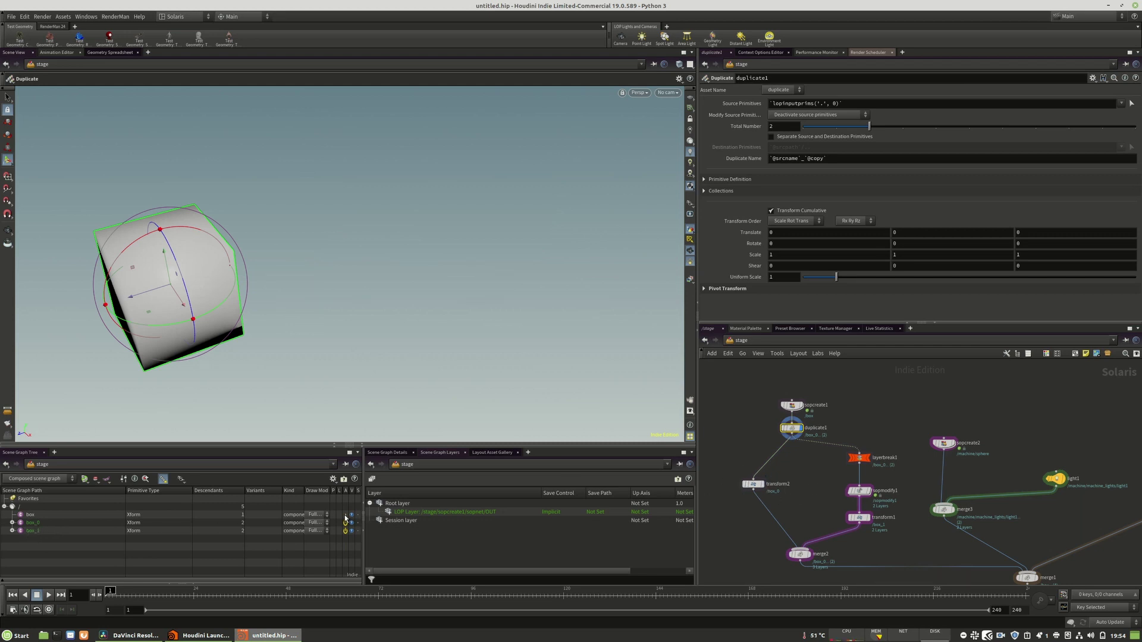
Step: Copy the primitive path from transform2 into sopmodify1's Primitives, change it to /box_1 and display sopmodify1
{"action": "left_click", "coordinate": [753, 484]}
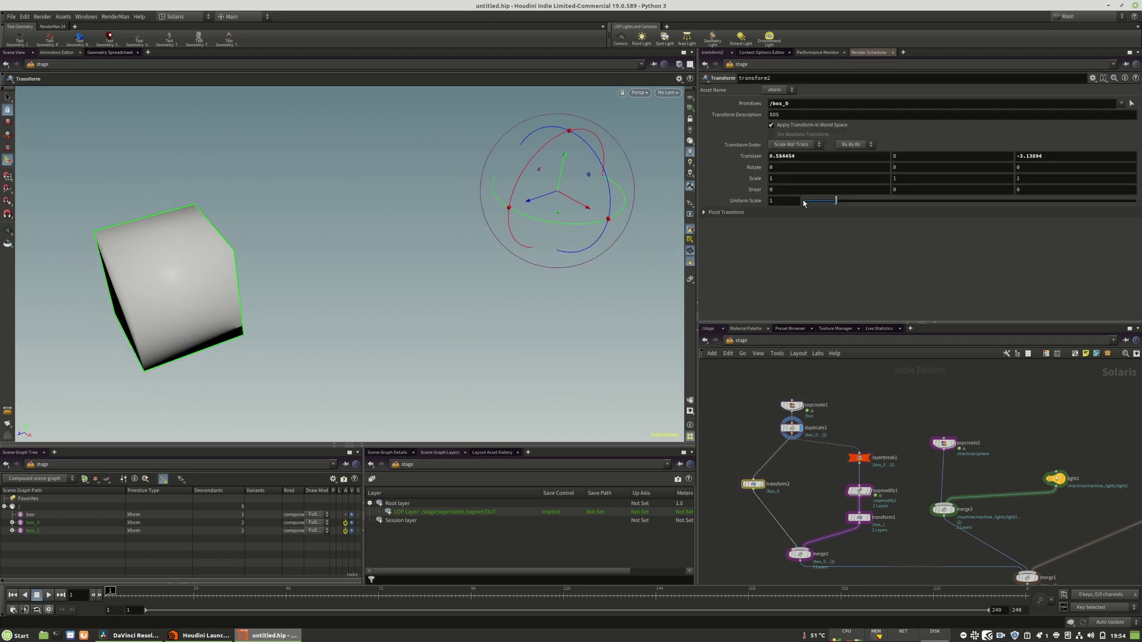
{"action": "double_click", "coordinate": [790, 105]}
{"action": "key", "text": "ctrl+c"}
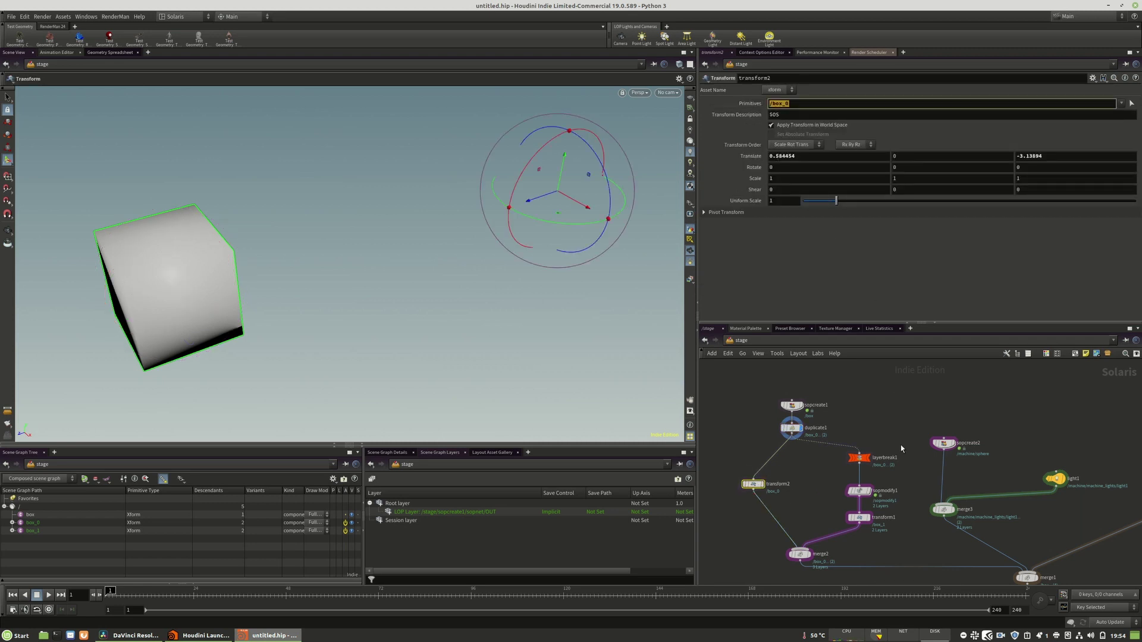
{"action": "left_click", "coordinate": [859, 492]}
{"action": "left_click_drag", "start_coordinate": [849, 116], "coordinate": [740, 124]}
{"action": "key", "text": "ctrl+v"}
{"action": "key", "text": "BackSpace"}
{"action": "type", "text": "1"}
{"action": "key", "text": "Return"}
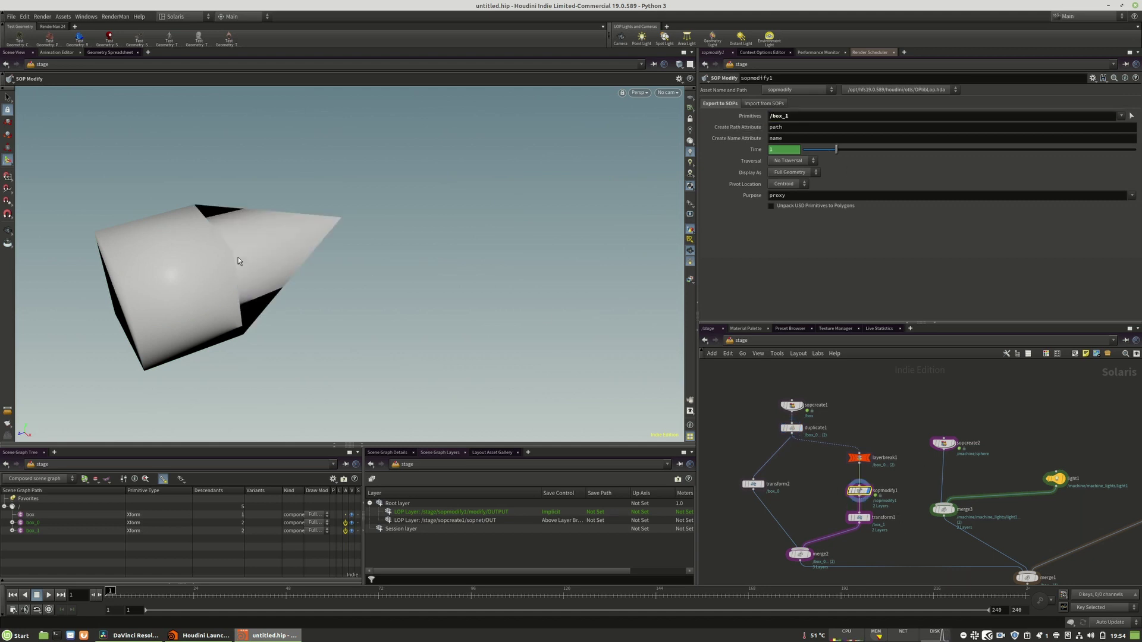
Step: Display merge2 and use transform1 to bring the reshaped /box_1 to about -2.83 along Z
{"action": "left_click", "coordinate": [859, 517]}
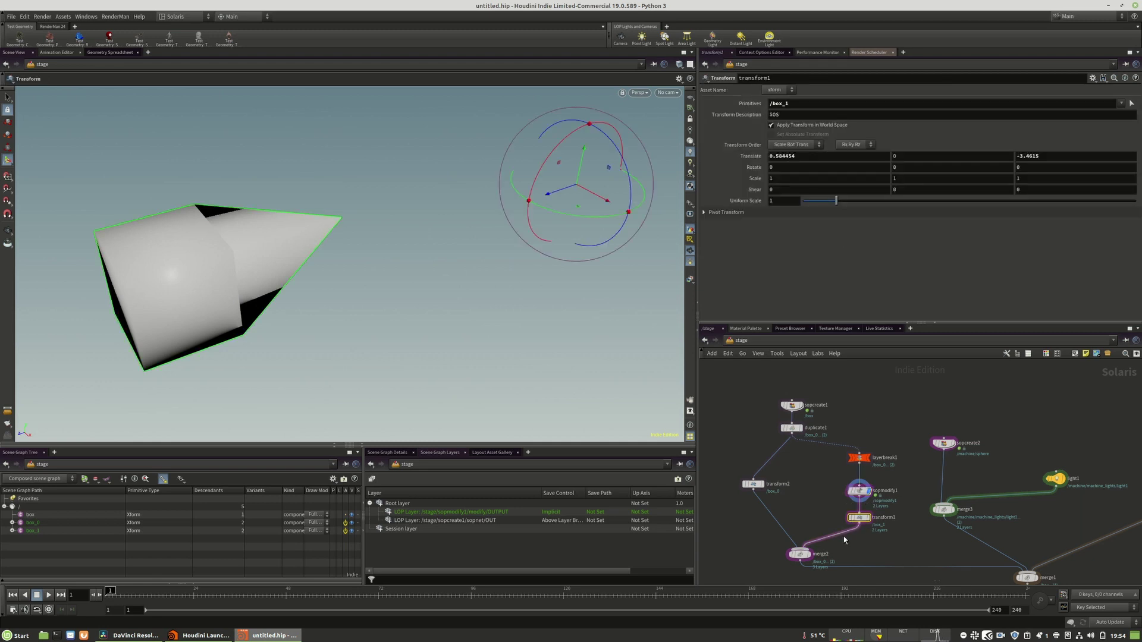
{"action": "left_click", "coordinate": [800, 556]}
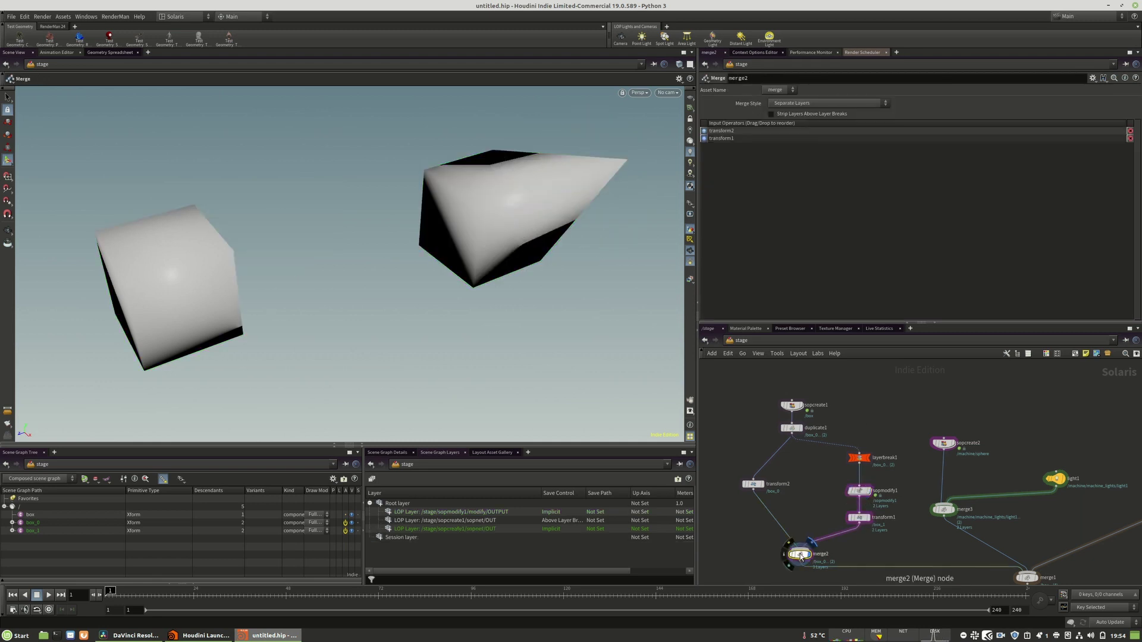
{"action": "left_click", "coordinate": [859, 517]}
{"action": "left_click_drag", "start_coordinate": [558, 191], "coordinate": [513, 187]}
{"action": "left_click_drag", "start_coordinate": [258, 217], "coordinate": [331, 186], "text": "alt"}
{"action": "key", "text": "t"}
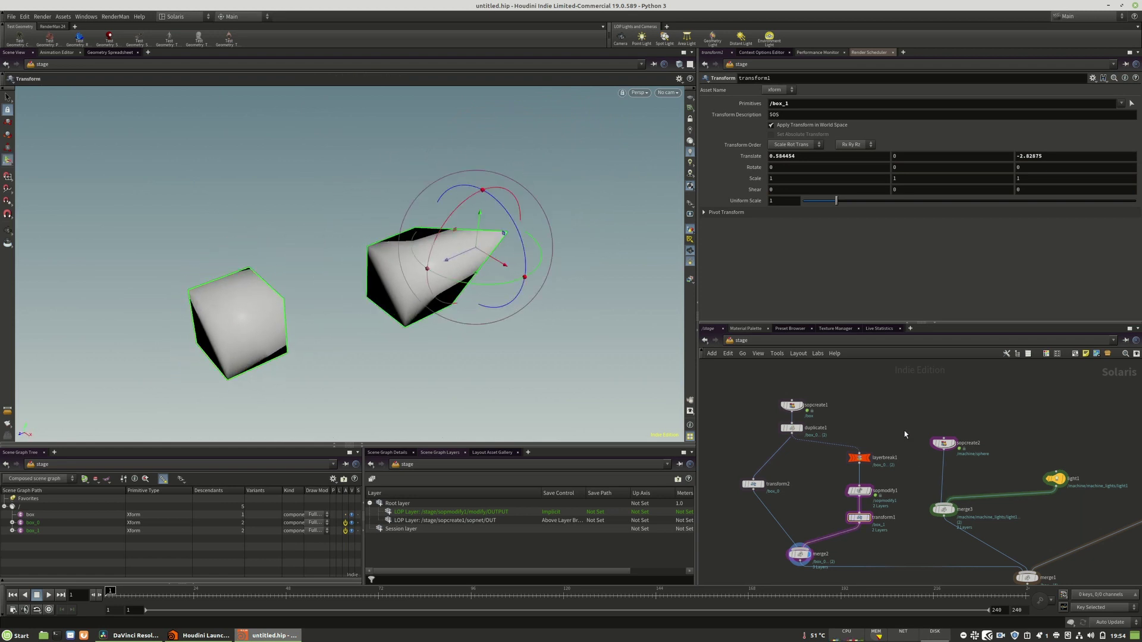
Step: Check the Primitives path of transform1 and shift its node slightly farther below sopmodify1
{"action": "middle_click_drag", "start_coordinate": [904, 430], "coordinate": [925, 415]}
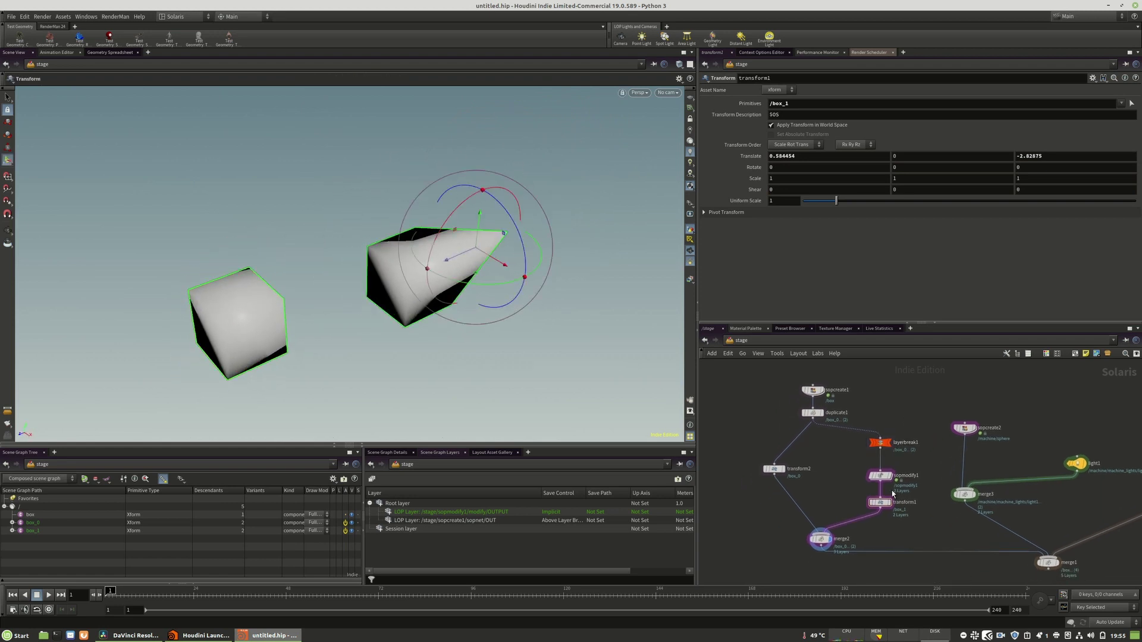
{"action": "left_click", "coordinate": [793, 105]}
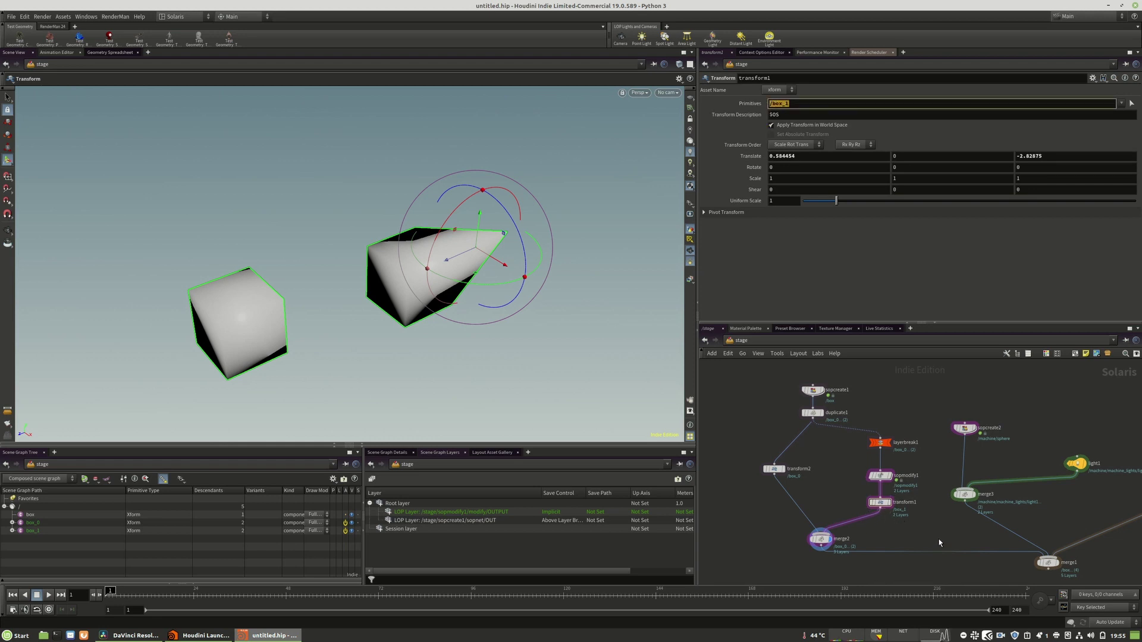
{"action": "middle_click_drag", "start_coordinate": [939, 542], "coordinate": [920, 550]}
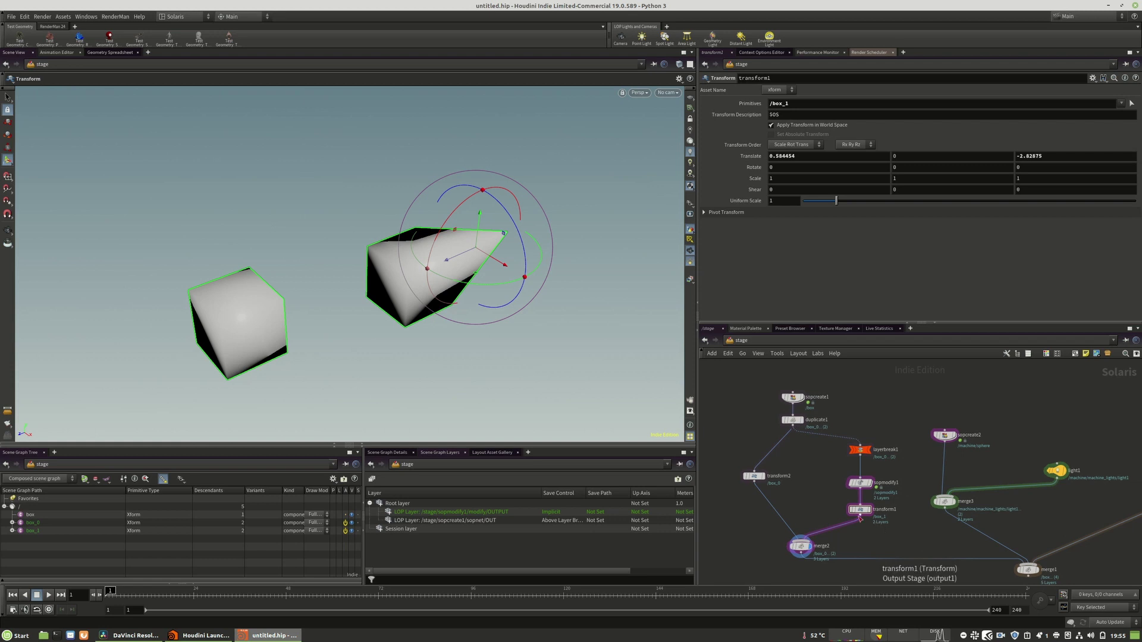
{"action": "left_click_drag", "start_coordinate": [860, 518], "coordinate": [861, 522]}
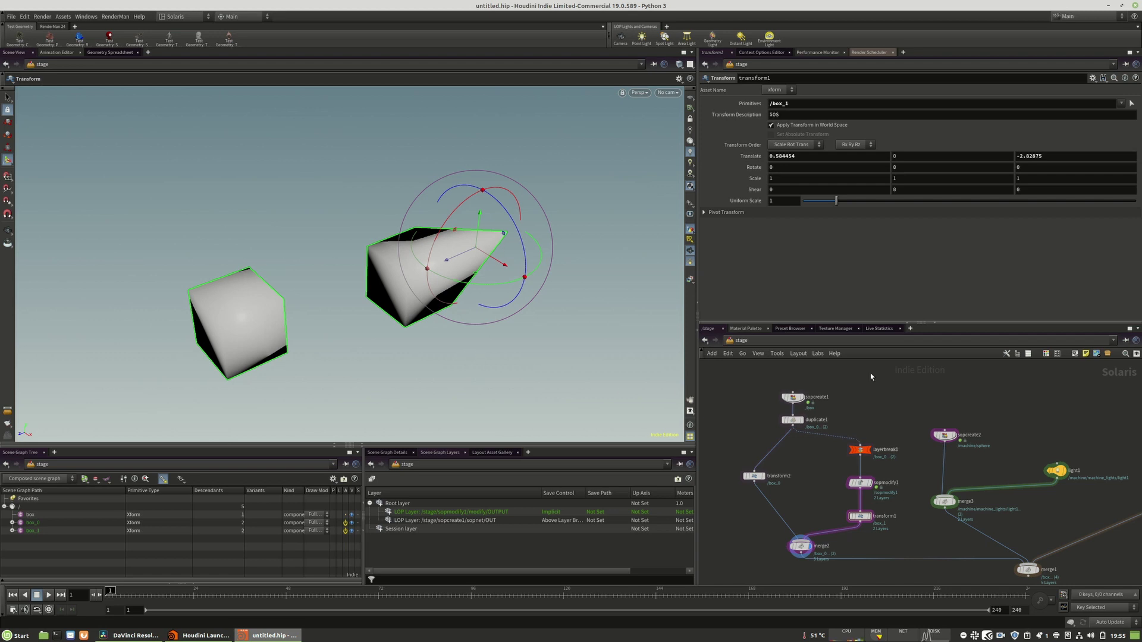
{"action": "left_click_drag", "start_coordinate": [810, 104], "coordinate": [745, 106]}
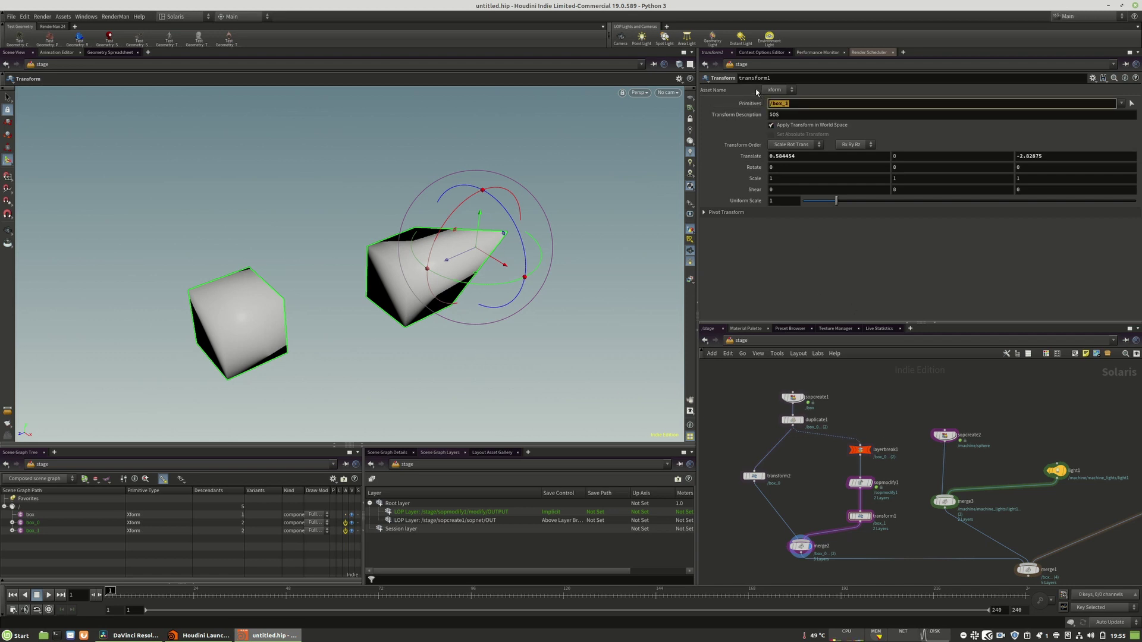
{"action": "left_click", "coordinate": [856, 503]}
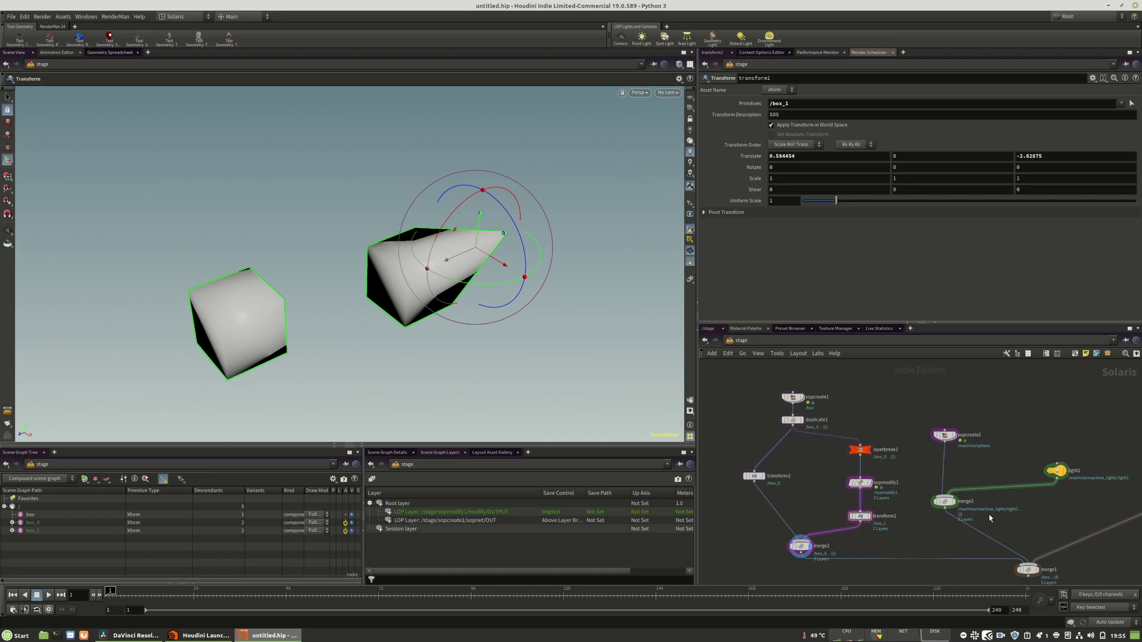
Step: Move the sopcreate2 node farther above merge3 and bring sopmodify1 closer to layerbreak1
{"action": "left_click_drag", "start_coordinate": [963, 444], "coordinate": [945, 420]}
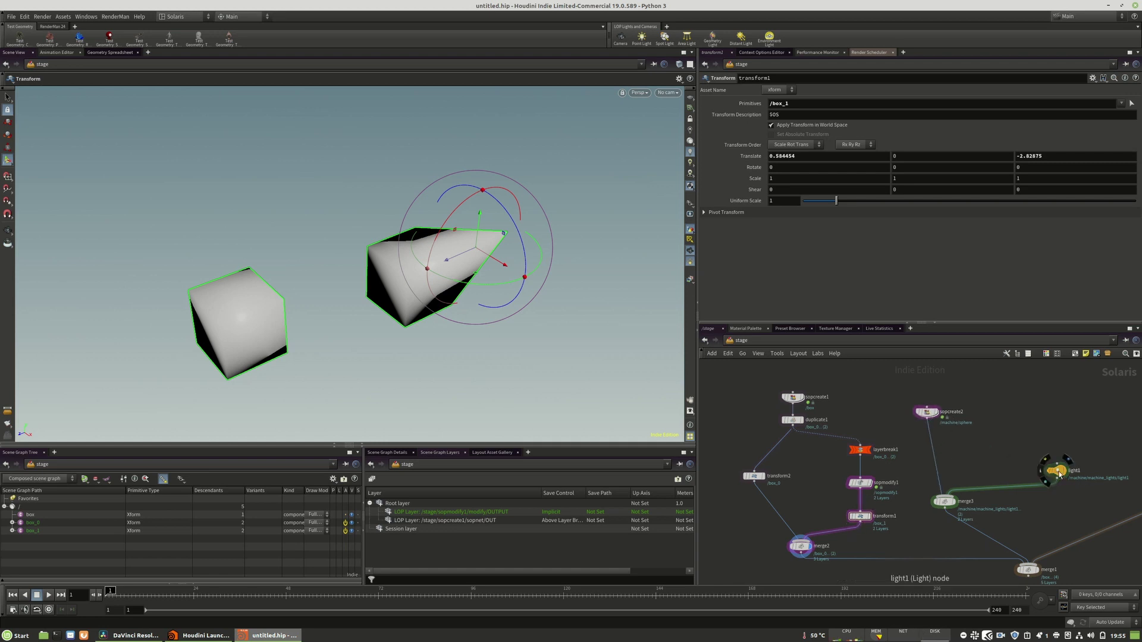
{"action": "middle_click_drag", "start_coordinate": [917, 526], "coordinate": [928, 492]}
{"action": "left_click_drag", "start_coordinate": [869, 483], "coordinate": [864, 448]}
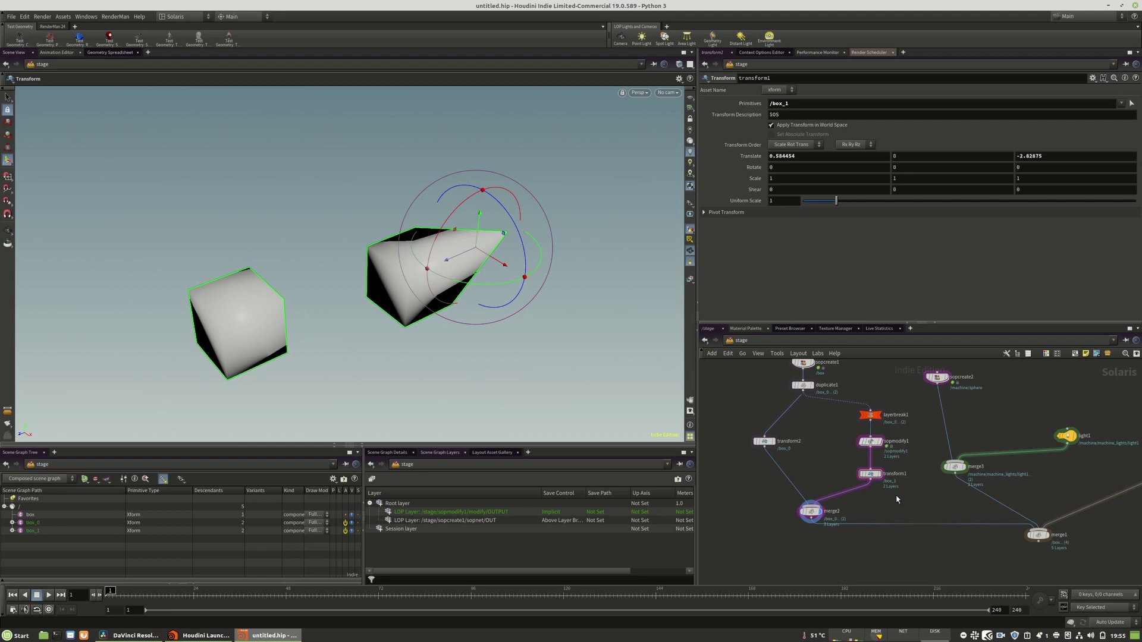
{"action": "key", "text": "Tab"}
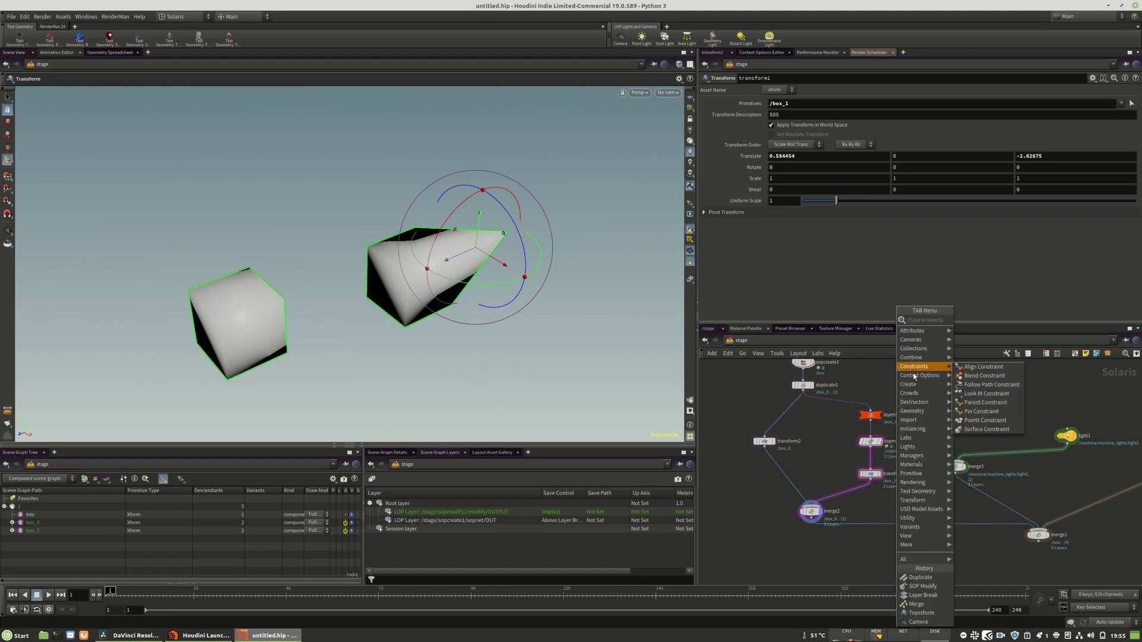
{"action": "mouse_move", "coordinate": [915, 421]}
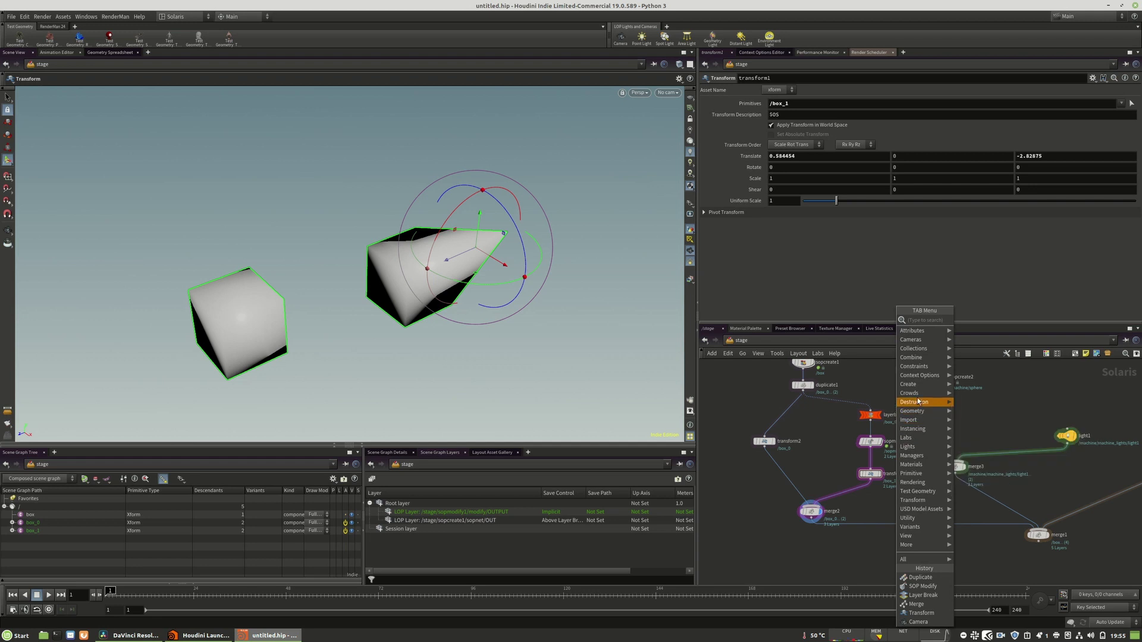
{"action": "mouse_move", "coordinate": [917, 384]}
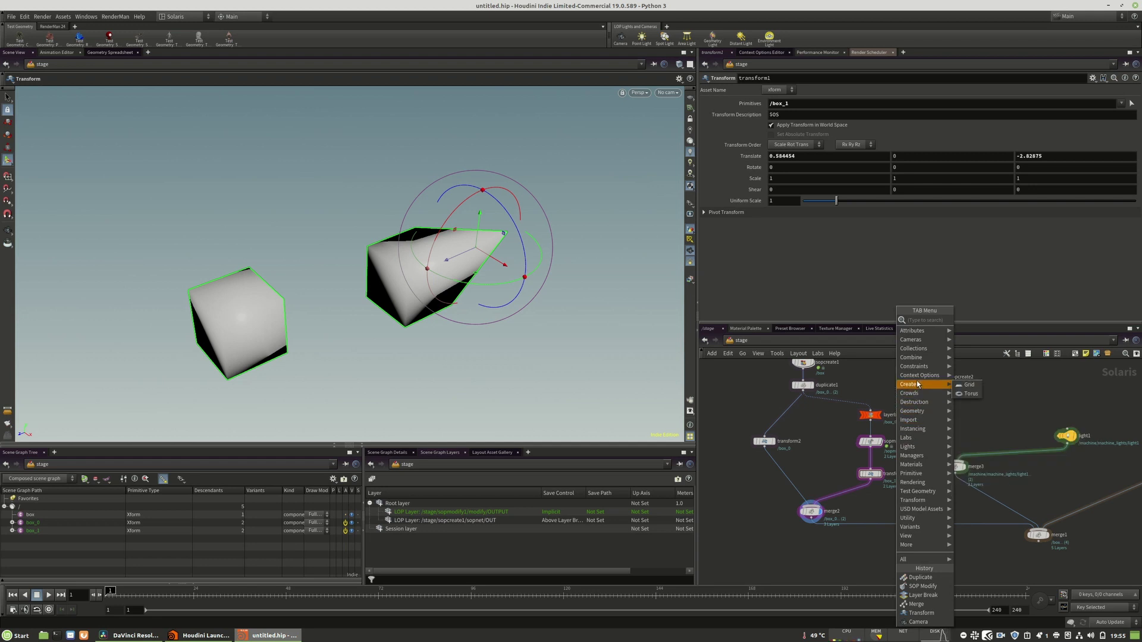
{"action": "mouse_move", "coordinate": [909, 365]}
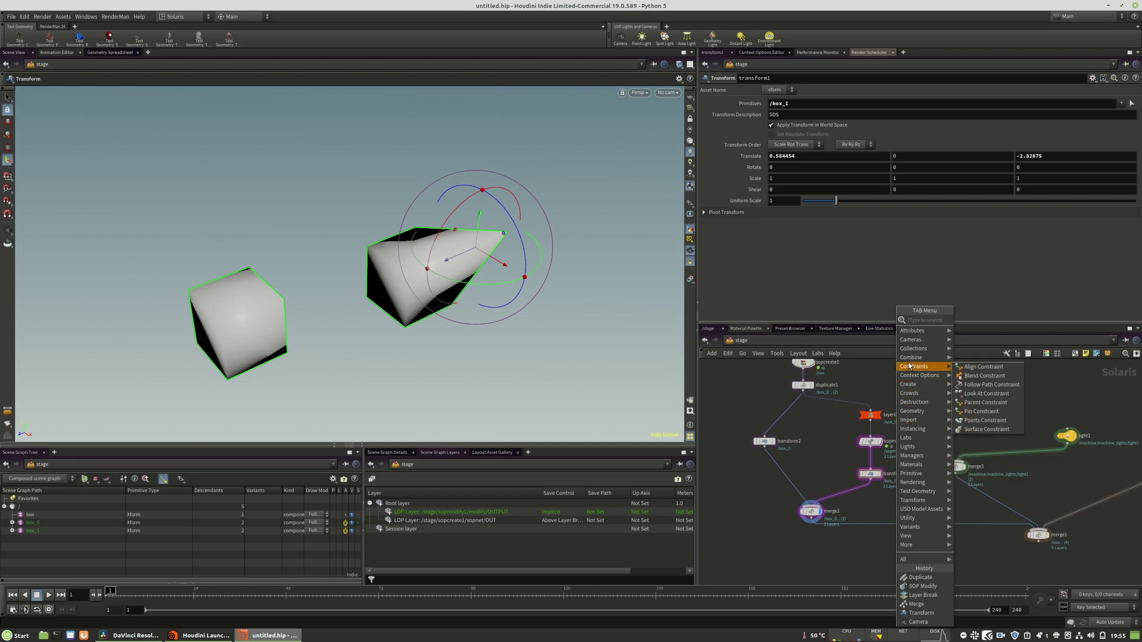
{"action": "left_click", "coordinate": [831, 439]}
Step: Rearrange light1, merge3, sopcreate2 and camera1 closer together and place merge1 beneath merge3
{"action": "middle_click_drag", "start_coordinate": [829, 469], "coordinate": [805, 497]}
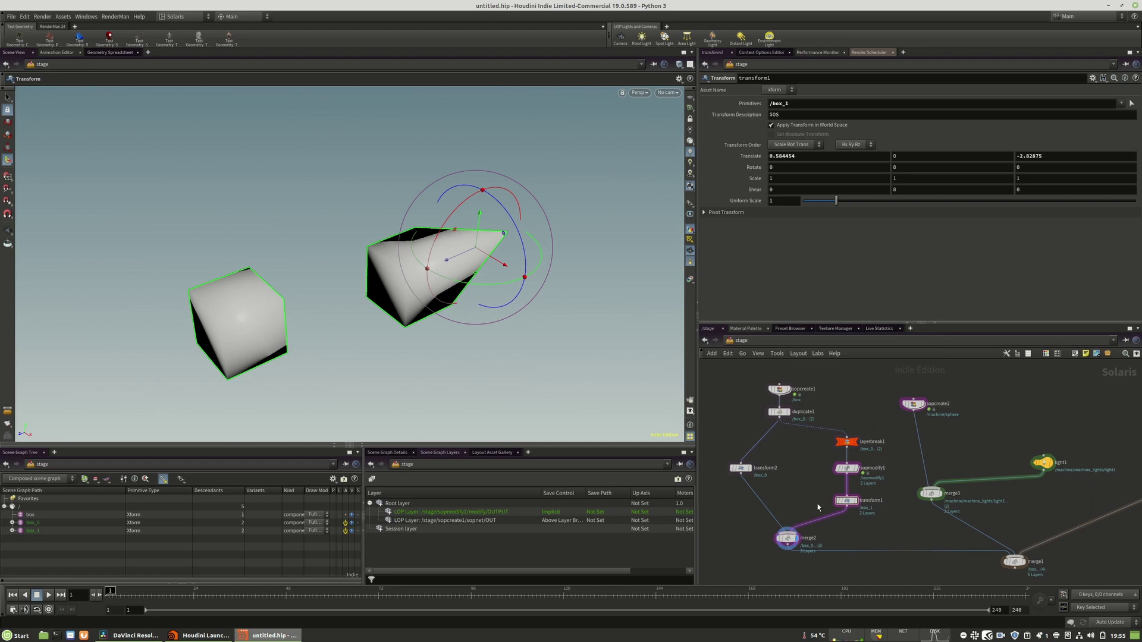
{"action": "scroll", "coordinate": [818, 507], "scroll_direction": "down", "scroll_amount": 3}
{"action": "left_click_drag", "start_coordinate": [961, 452], "coordinate": [920, 437]}
{"action": "left_click_drag", "start_coordinate": [887, 474], "coordinate": [877, 471]}
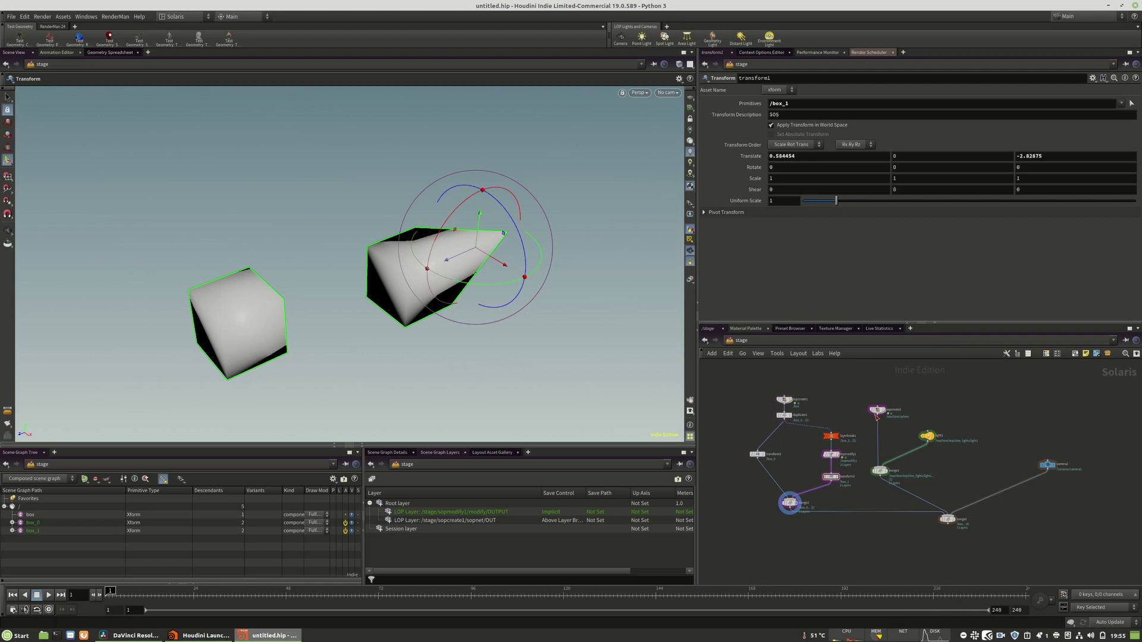
{"action": "left_click_drag", "start_coordinate": [877, 409], "coordinate": [878, 417]}
{"action": "left_click_drag", "start_coordinate": [1043, 465], "coordinate": [963, 467]}
{"action": "left_click_drag", "start_coordinate": [947, 519], "coordinate": [881, 540]}
{"action": "middle_click_drag", "start_coordinate": [889, 497], "coordinate": [961, 519]}
{"action": "scroll", "coordinate": [964, 523], "scroll_direction": "up", "scroll_amount": 2}
{"action": "scroll", "coordinate": [968, 522], "scroll_direction": "down", "scroll_amount": 1}
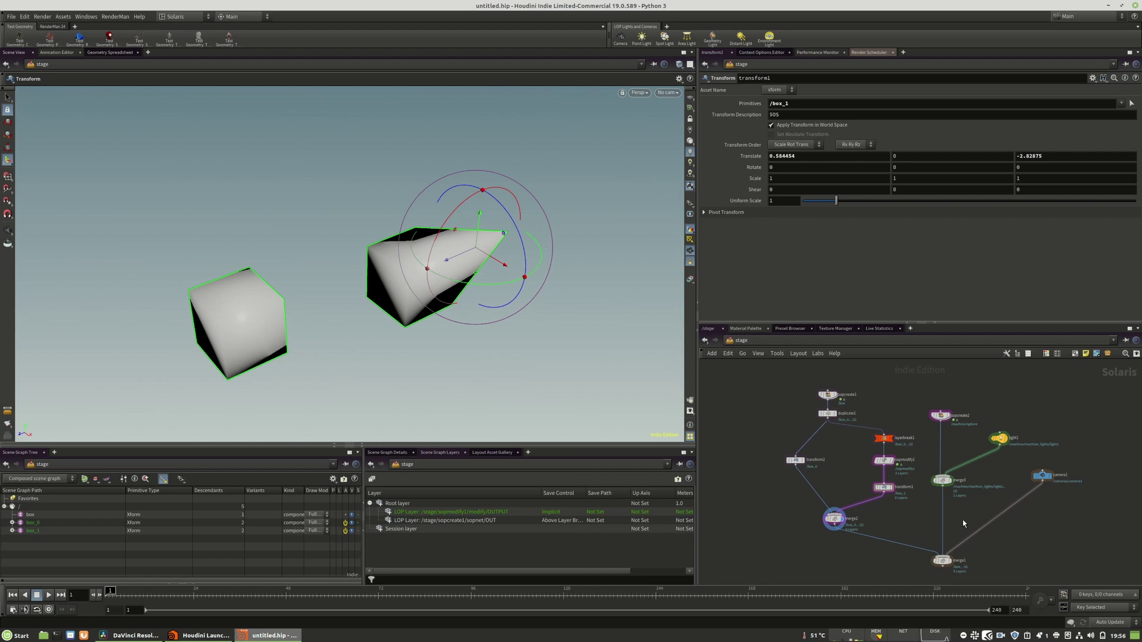
Step: Shift the sopcreate2, light1 and merge3 group outward, and move the layerbreak1, sopmodify1 and transform1 branch slightly toward transform2
{"action": "left_click_drag", "start_coordinate": [930, 400], "coordinate": [970, 459]}
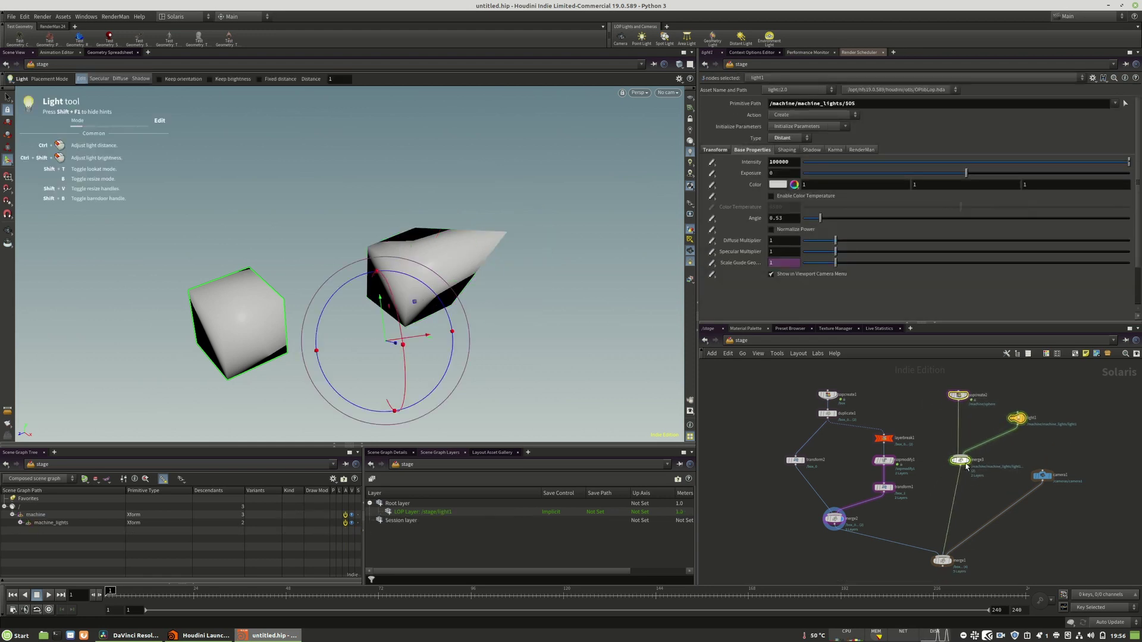
{"action": "left_click_drag", "start_coordinate": [914, 412], "coordinate": [872, 513]}
{"action": "mouse_move", "coordinate": [883, 461]}
{"action": "left_mouse_down"}
{"action": "mouse_move", "coordinate": [870, 464]}
{"action": "mouse_move", "coordinate": [872, 444]}
{"action": "left_mouse_up"}
{"action": "left_click", "coordinate": [902, 420]}
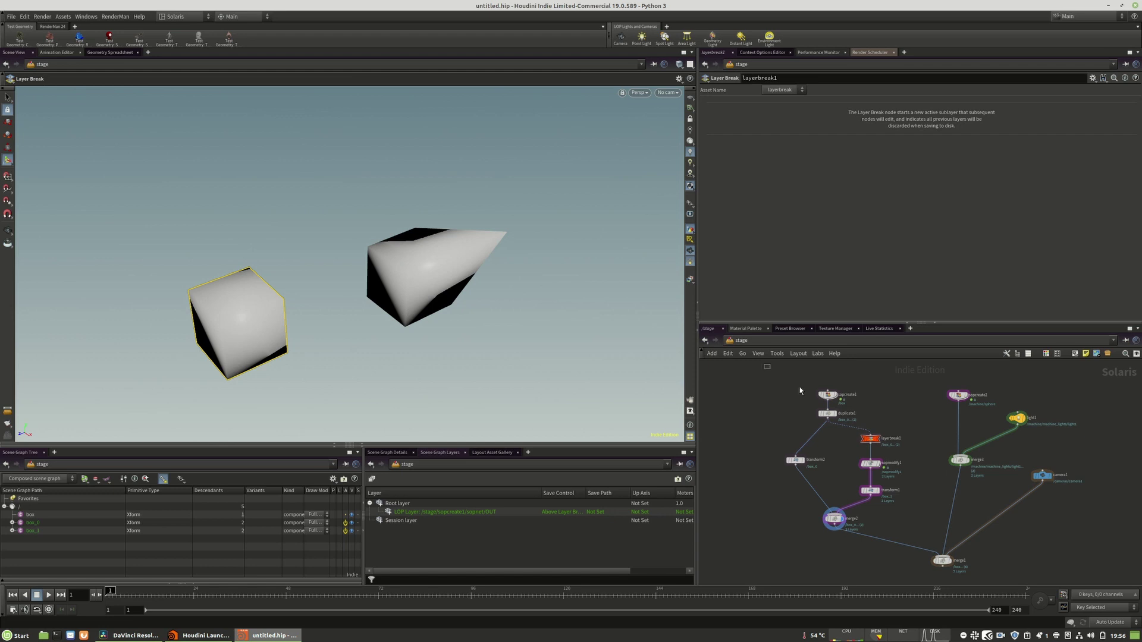
{"action": "left_click_drag", "start_coordinate": [763, 364], "coordinate": [1085, 598]}
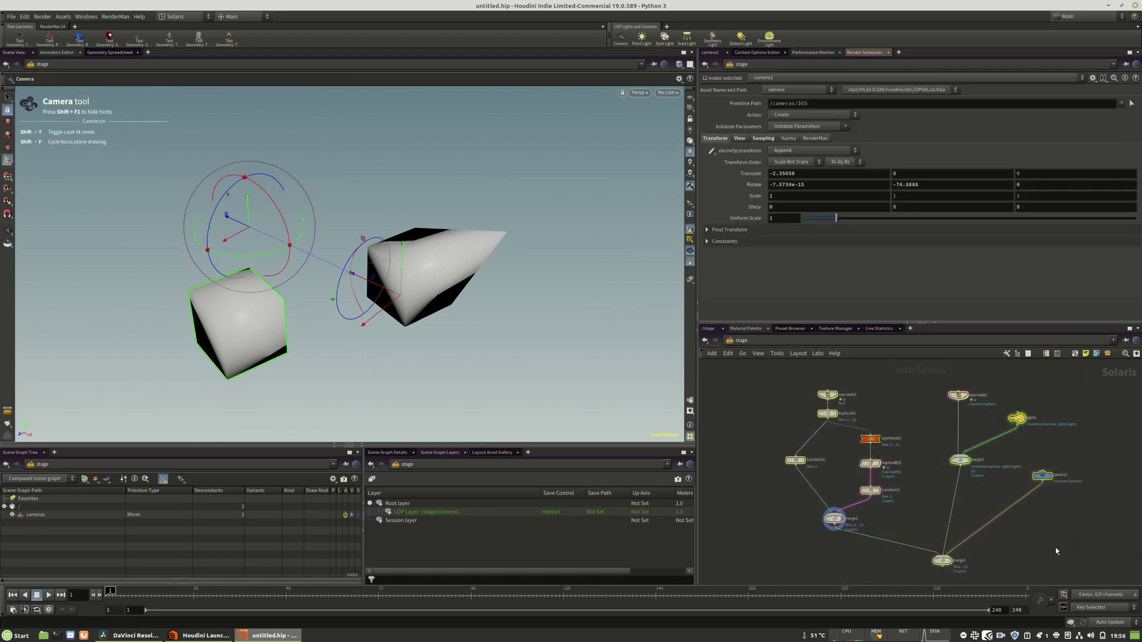
{"action": "left_click", "coordinate": [1018, 539]}
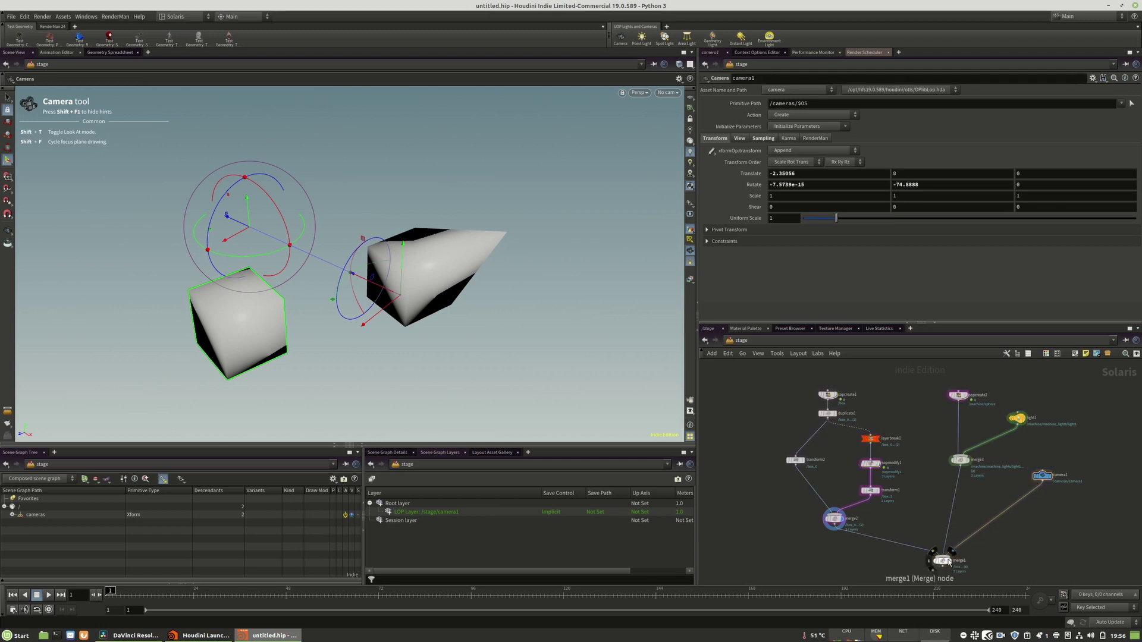